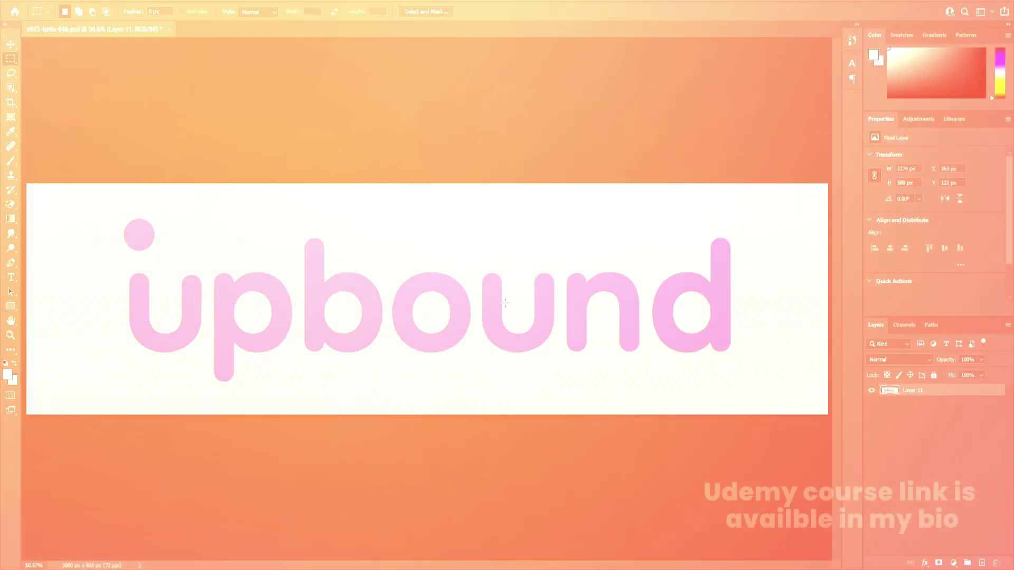
Step: Cut the letter d out of the upbound logo onto its own new layer and hide that layer
{"action": "key", "text": "v"}
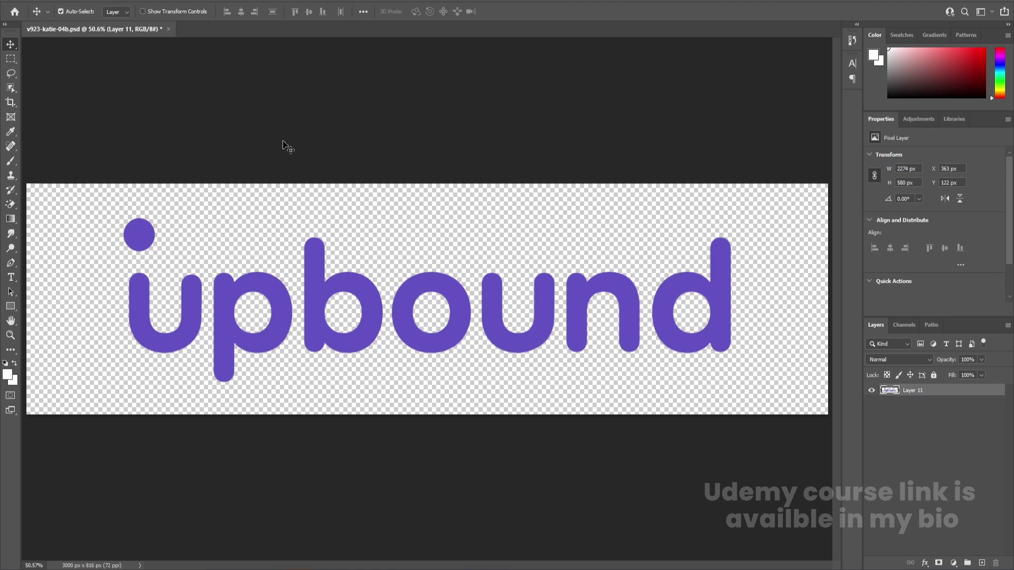
{"action": "left_click", "coordinate": [11, 61]}
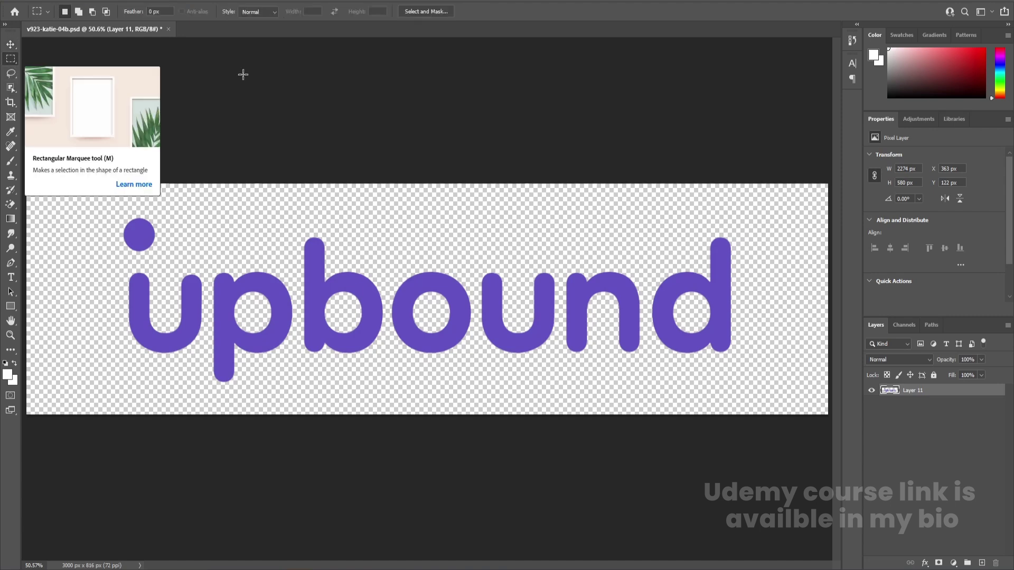
{"action": "left_click_drag", "start_coordinate": [649, 215], "coordinate": [766, 401]}
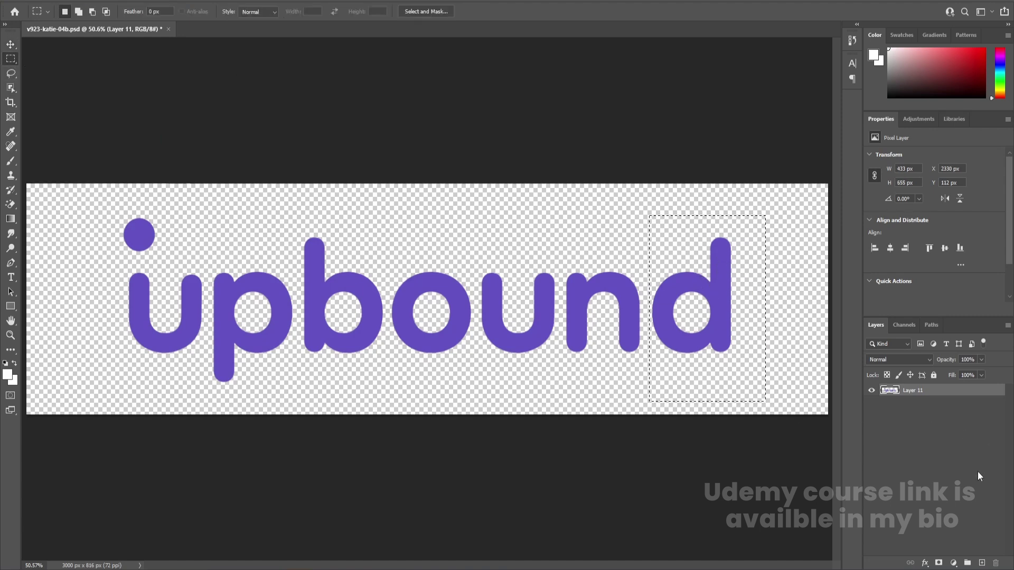
{"action": "key", "text": "ctrl+x"}
{"action": "left_click", "coordinate": [981, 563]}
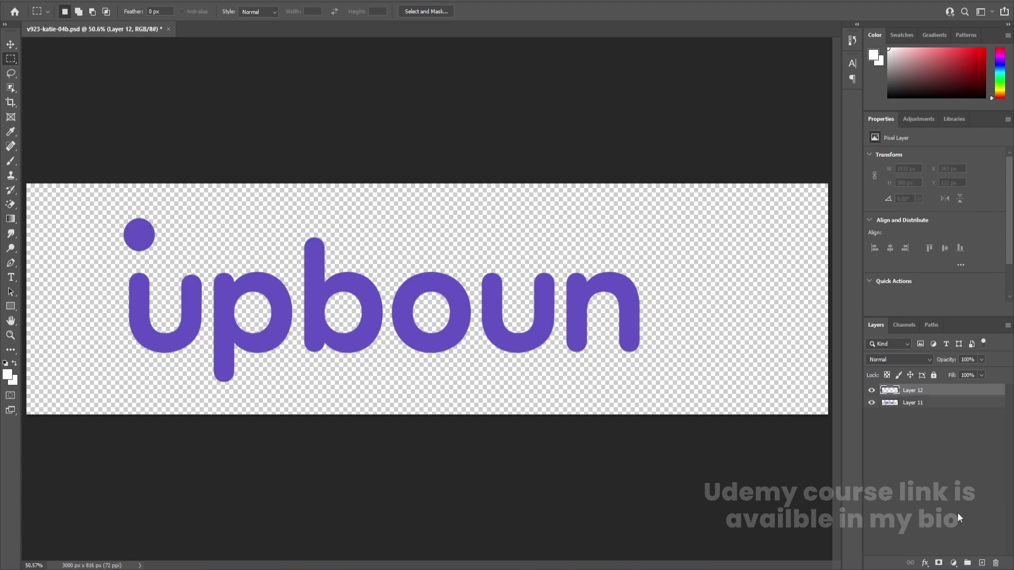
{"action": "key", "text": "ctrl+v"}
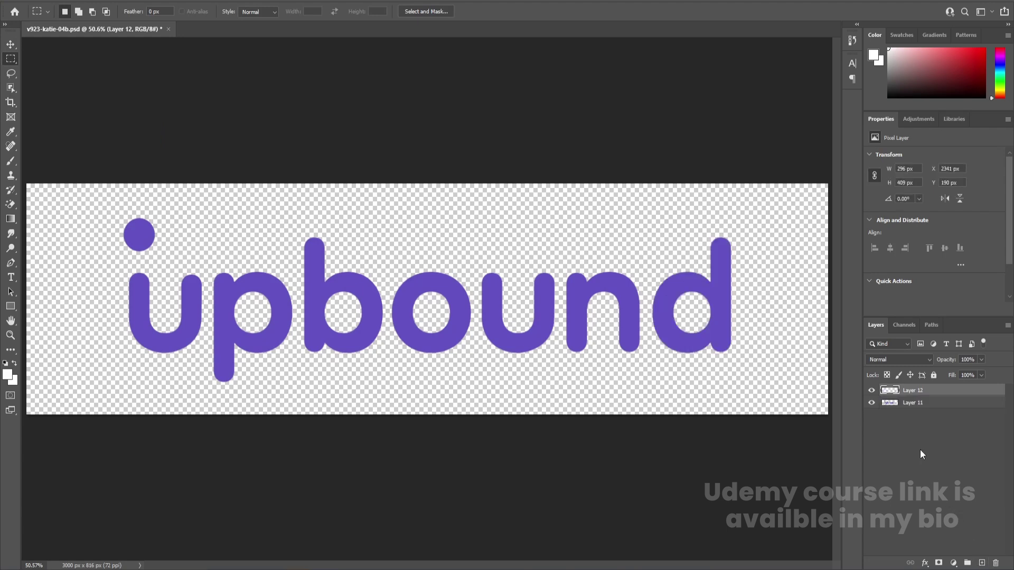
{"action": "left_click", "coordinate": [872, 391]}
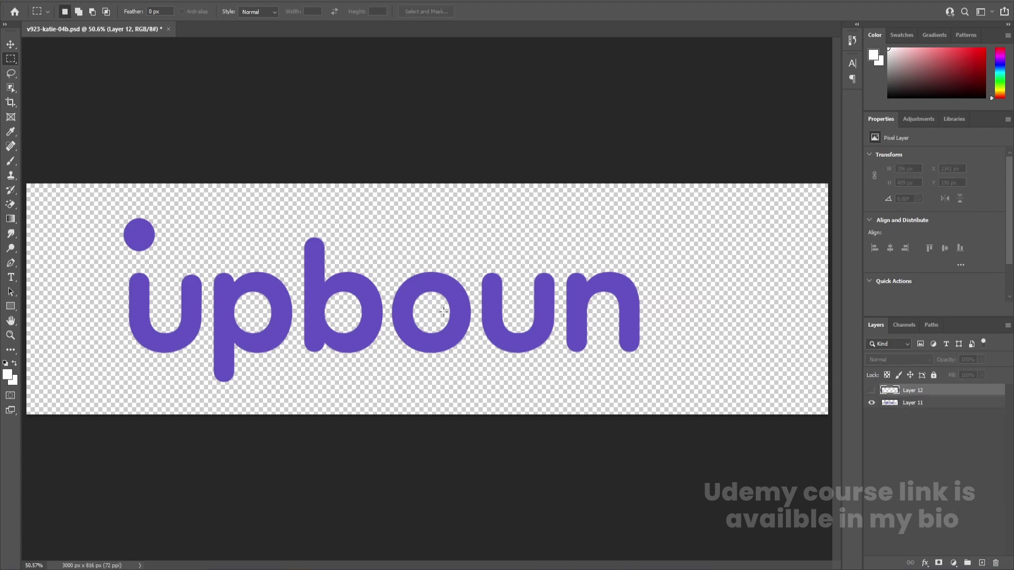
Step: Cut the letter n from Layer 11 onto its own new layer and hide that layer
{"action": "left_click", "coordinate": [919, 404]}
{"action": "left_click_drag", "start_coordinate": [560, 257], "coordinate": [650, 365]}
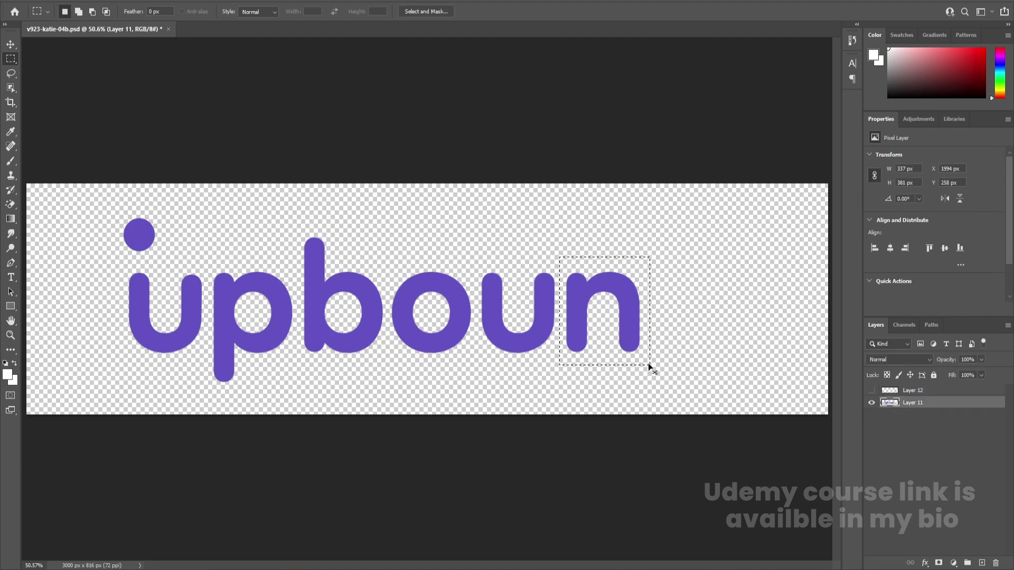
{"action": "key", "text": "Delete"}
{"action": "key", "text": "ctrl+d"}
{"action": "left_click", "coordinate": [981, 563]}
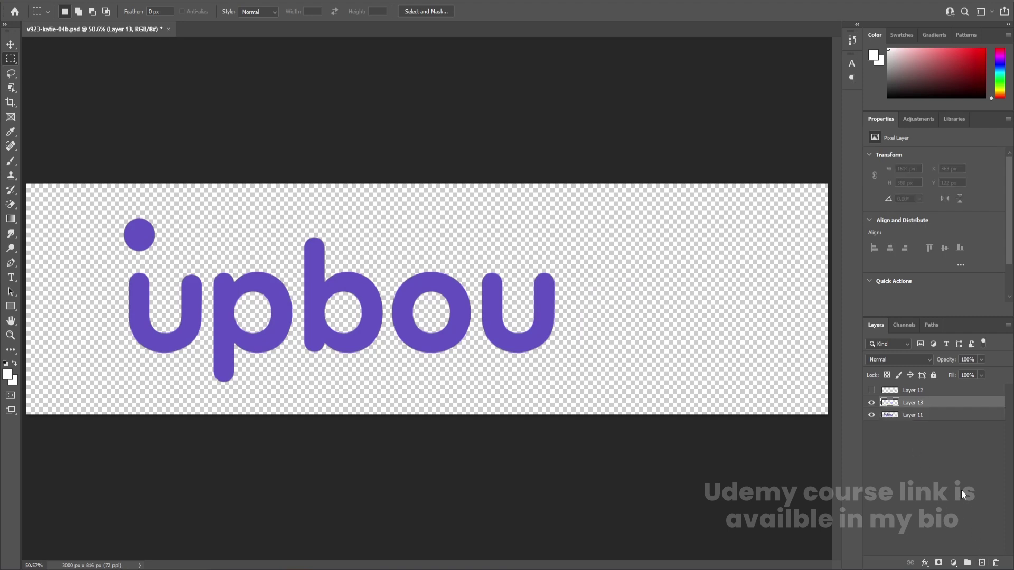
{"action": "key", "text": "ctrl+v"}
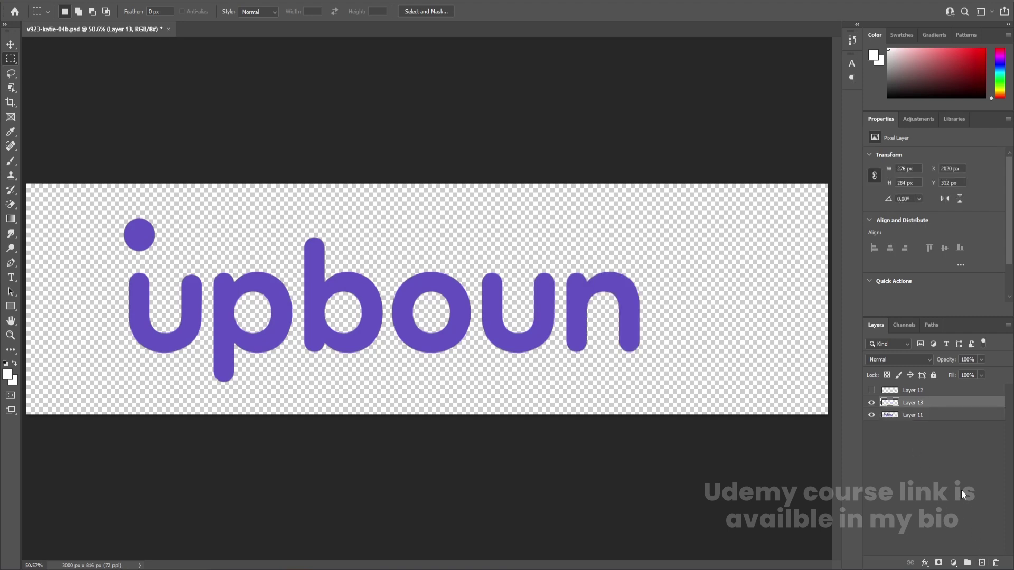
{"action": "left_click", "coordinate": [872, 402]}
Step: Cut the second letter u from Layer 11 onto its own new layer and hide that layer
{"action": "left_click", "coordinate": [897, 415]}
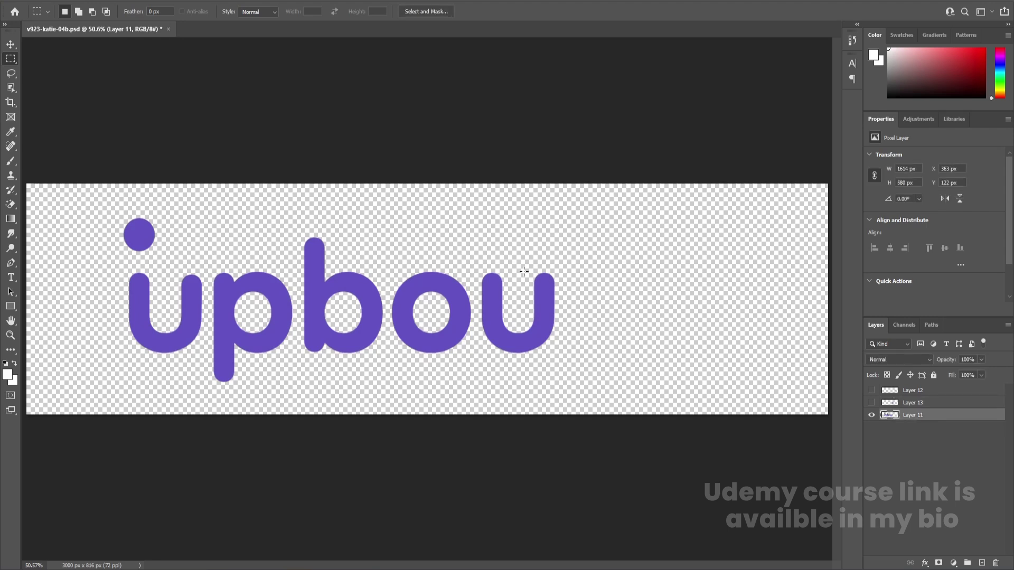
{"action": "left_click_drag", "start_coordinate": [482, 264], "coordinate": [569, 360]}
{"action": "left_click", "coordinate": [523, 313]}
{"action": "mouse_move", "coordinate": [478, 258]}
{"action": "left_mouse_down"}
{"action": "mouse_move", "coordinate": [519, 320]}
{"action": "mouse_move", "coordinate": [587, 351]}
{"action": "left_mouse_up"}
{"action": "key", "text": "ctrl+x"}
{"action": "left_click", "coordinate": [982, 563]}
{"action": "key", "text": "ctrl+shift+v"}
{"action": "left_click", "coordinate": [871, 415]}
Step: Cut the letter o from Layer 11 onto its own new layer and hide that layer
{"action": "double_click", "coordinate": [904, 429]}
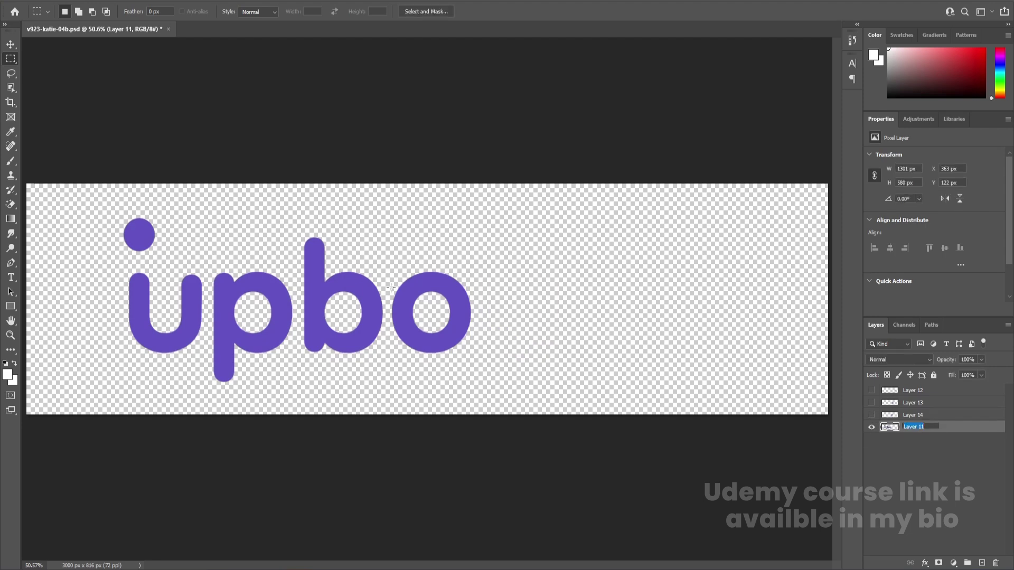
{"action": "mouse_move", "coordinate": [387, 259]}
{"action": "left_mouse_down"}
{"action": "mouse_move", "coordinate": [493, 363]}
{"action": "mouse_move", "coordinate": [477, 381]}
{"action": "left_mouse_up"}
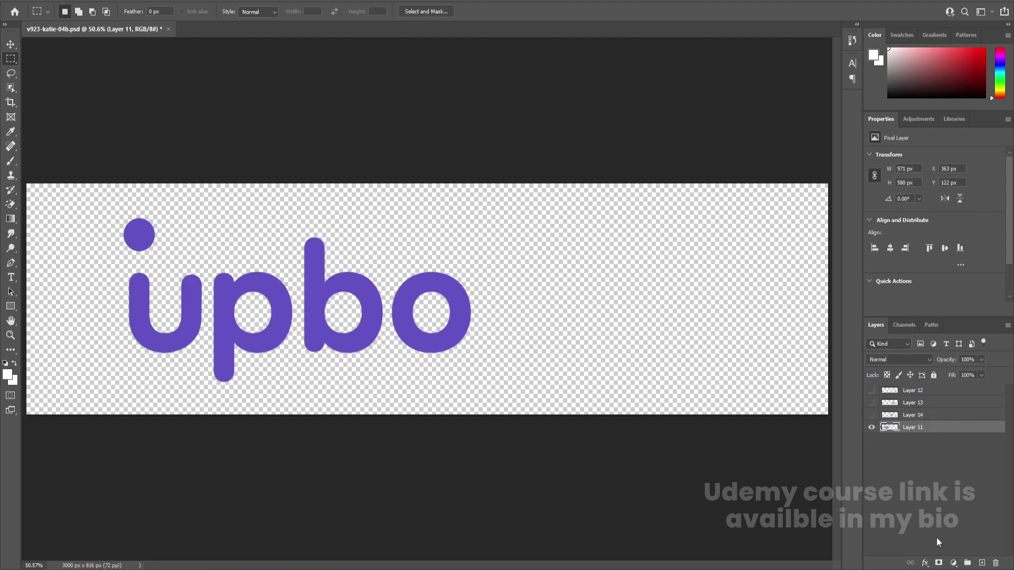
{"action": "key", "text": "ctrl+x"}
{"action": "left_click", "coordinate": [982, 563]}
{"action": "key", "text": "ctrl+v"}
{"action": "left_click", "coordinate": [872, 428]}
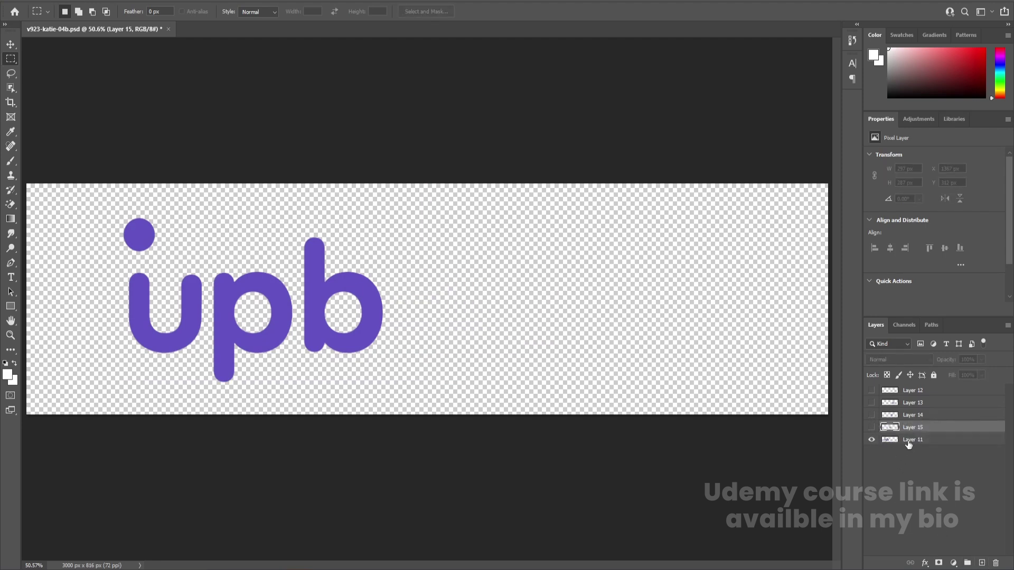
Step: Cut the letter b from Layer 11 onto its own new layer and hide that layer
{"action": "left_click", "coordinate": [913, 440]}
{"action": "left_click_drag", "start_coordinate": [300, 224], "coordinate": [403, 407]}
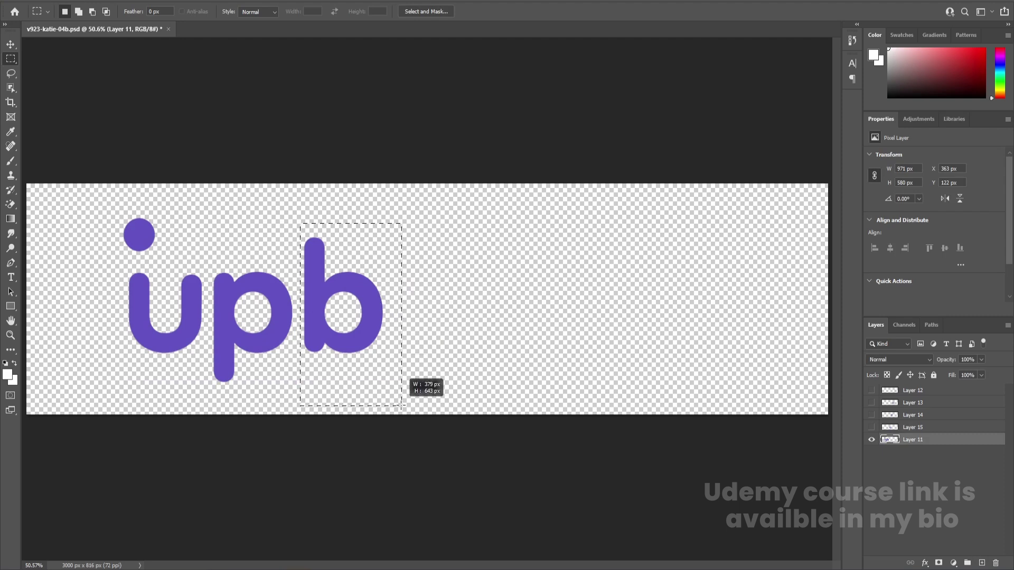
{"action": "key", "text": "ctrl+x"}
{"action": "left_click", "coordinate": [982, 563]}
{"action": "key", "text": "ctrl+v"}
{"action": "left_click", "coordinate": [871, 439]}
Step: Cut the letter p from Layer 11 onto its own new layer and hide that layer
{"action": "left_click", "coordinate": [910, 452]}
{"action": "mouse_move", "coordinate": [206, 254]}
{"action": "left_mouse_down"}
{"action": "mouse_move", "coordinate": [235, 259]}
{"action": "mouse_move", "coordinate": [302, 390]}
{"action": "left_mouse_up"}
{"action": "key", "text": "ctrl+x"}
{"action": "left_click", "coordinate": [982, 563]}
{"action": "key", "text": "ctrl+v"}
{"action": "left_click", "coordinate": [872, 452]}
Step: Cut the first letter u and the dot above it from Layer 11 onto two separate new layers
{"action": "left_click", "coordinate": [909, 464]}
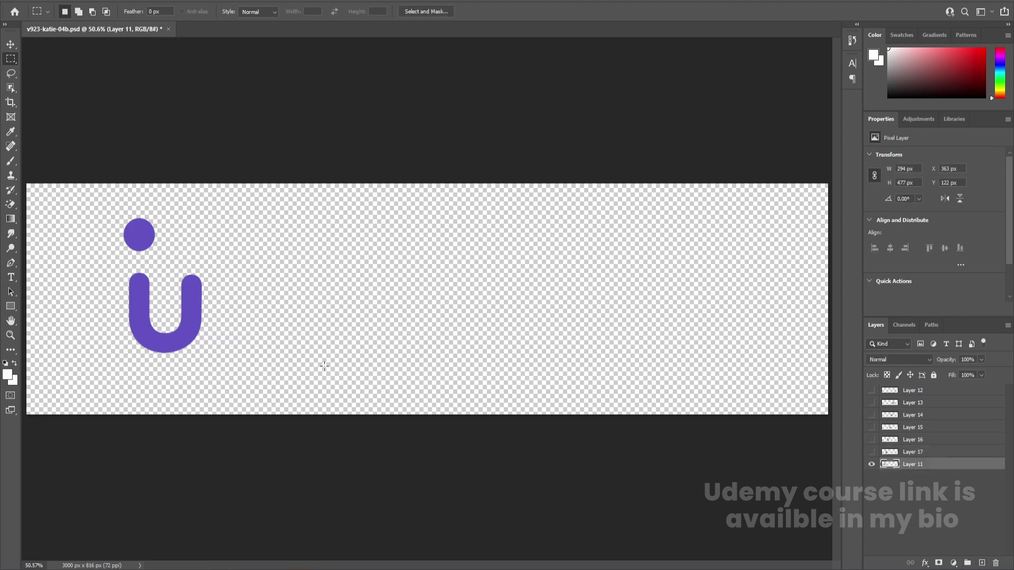
{"action": "left_click_drag", "start_coordinate": [120, 215], "coordinate": [214, 375]}
{"action": "key", "text": "ctrl+x"}
{"action": "left_click", "coordinate": [982, 563]}
{"action": "key", "text": "ctrl+v"}
{"action": "left_click", "coordinate": [915, 477]}
{"action": "key", "text": "ctrl+x"}
{"action": "left_click", "coordinate": [981, 563]}
{"action": "key", "text": "ctrl+v"}
{"action": "left_click_drag", "start_coordinate": [913, 478], "coordinate": [910, 467]}
Step: Delete the emptied Layer 11 and turn the visibility of the hidden letter layers back on
{"action": "left_click", "coordinate": [890, 490]}
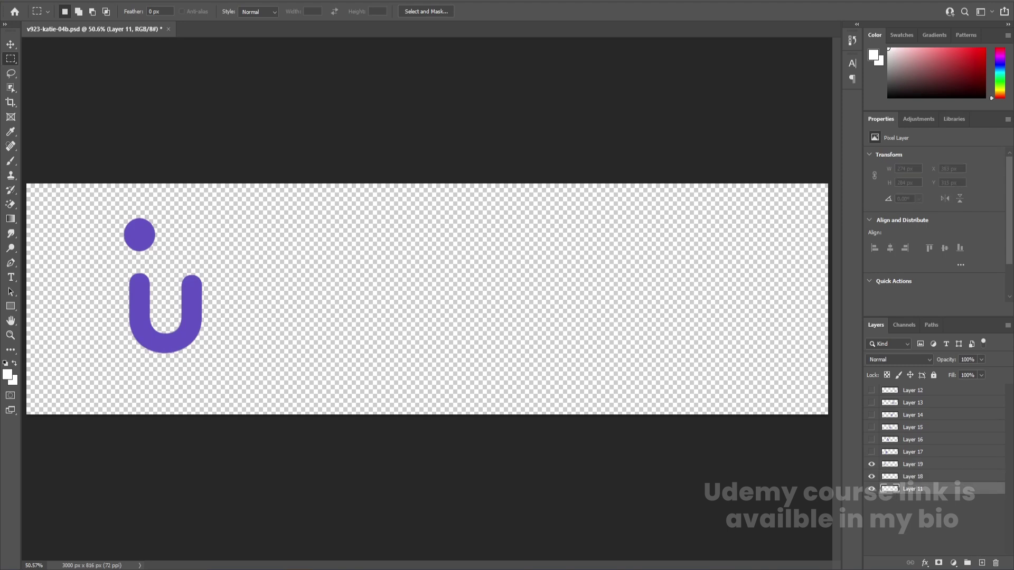
{"action": "left_click", "coordinate": [995, 564]}
{"action": "left_click", "coordinate": [459, 206]}
{"action": "left_click", "coordinate": [872, 463], "text": "alt"}
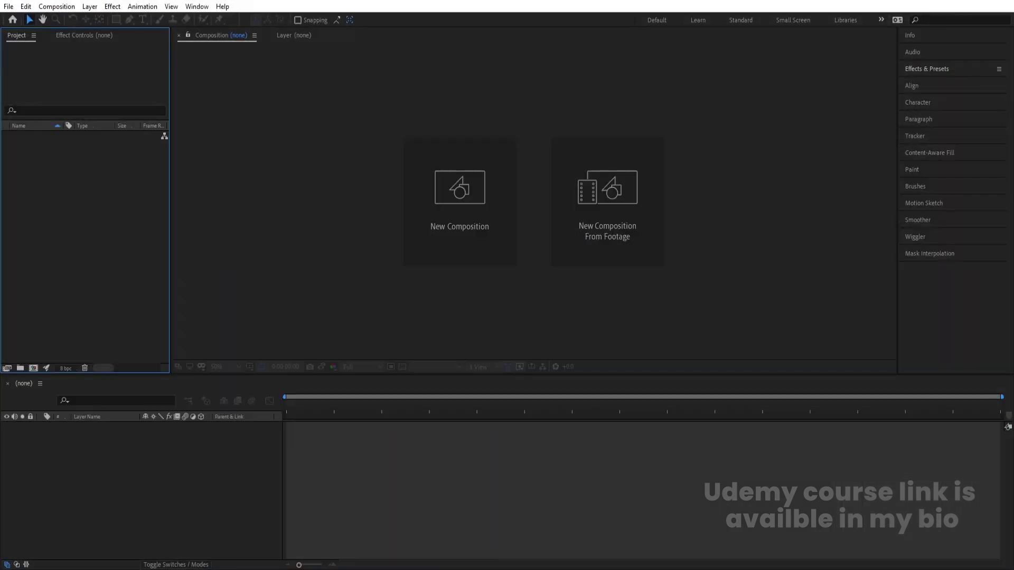
Step: In After Effects, create a 1920 x 1080, 30 fps composition named Main Animation and show its Title/Action Safe guides
{"action": "left_click", "coordinate": [480, 182]}
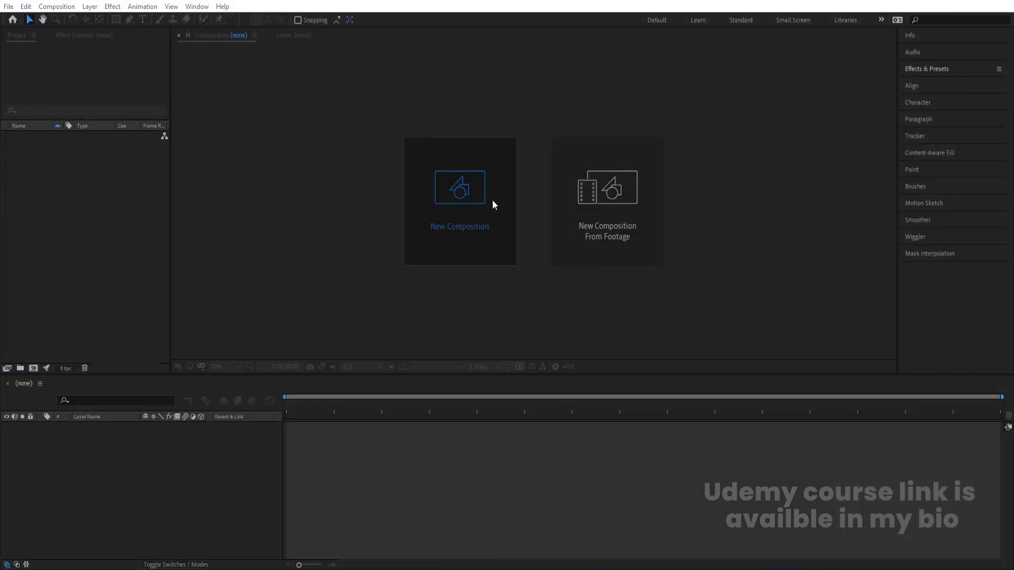
{"action": "type", "text": "Main Animation"}
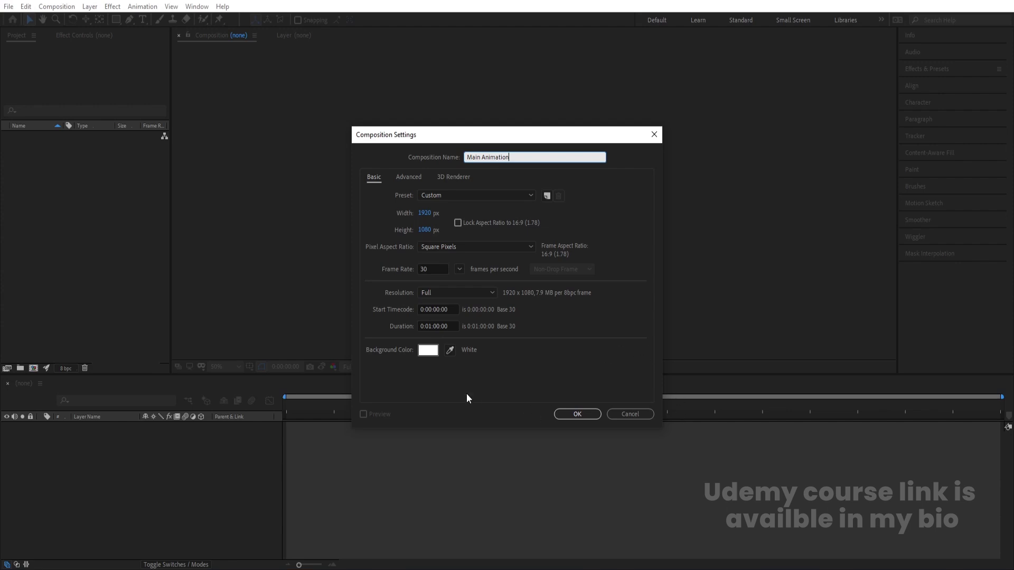
{"action": "left_click", "coordinate": [577, 414]}
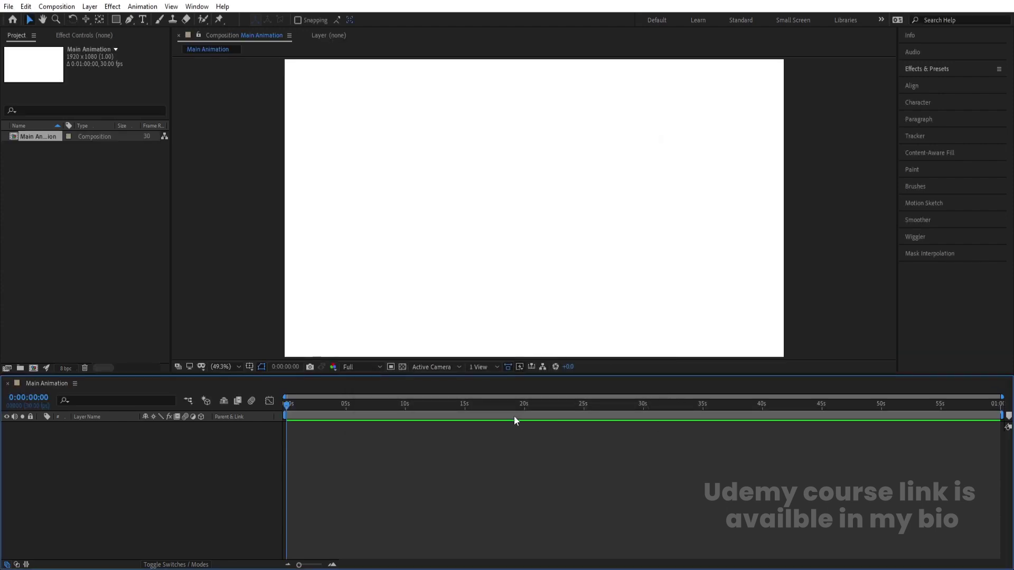
{"action": "left_click", "coordinate": [250, 367]}
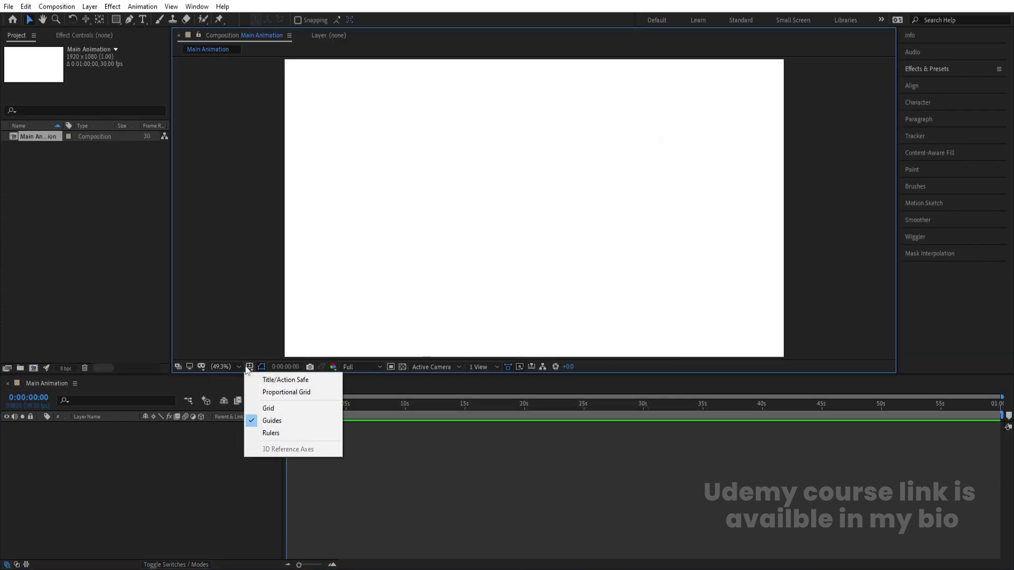
{"action": "left_click", "coordinate": [282, 380]}
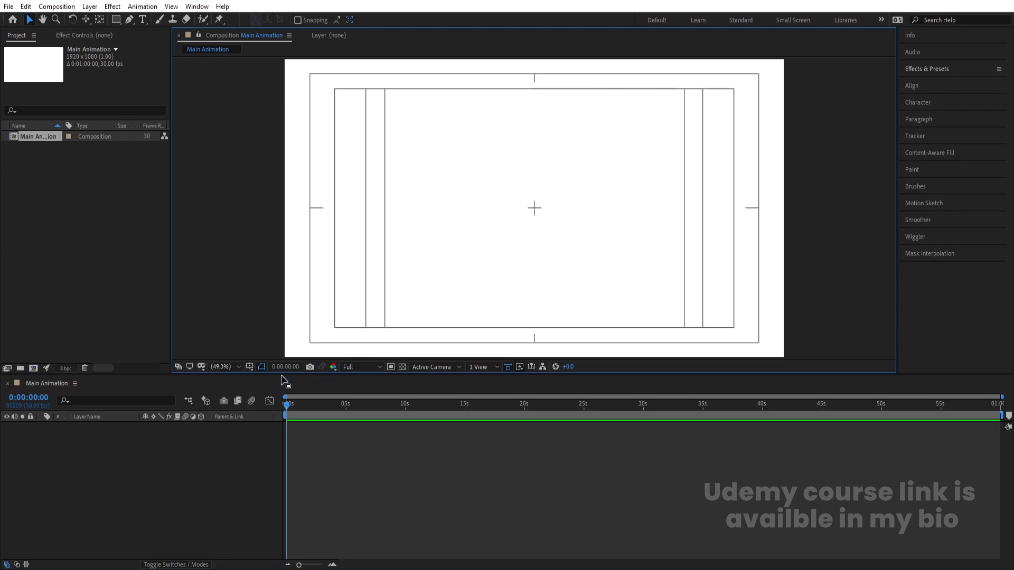
Step: Import v923-katie-04b.psd as Composition - Retain Layer Sizes with editable layer styles
{"action": "key", "text": "ctrl+i"}
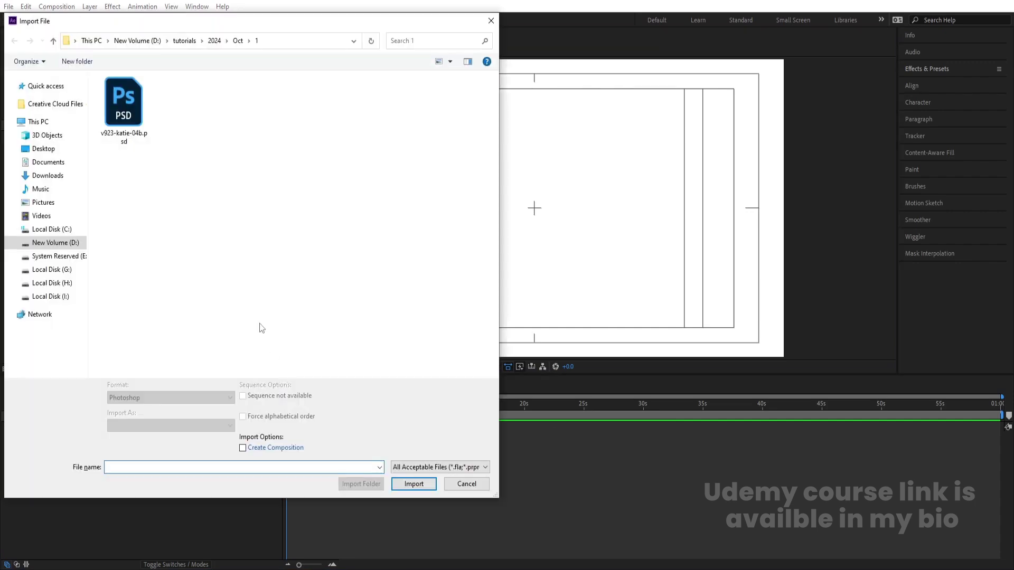
{"action": "left_click", "coordinate": [117, 103]}
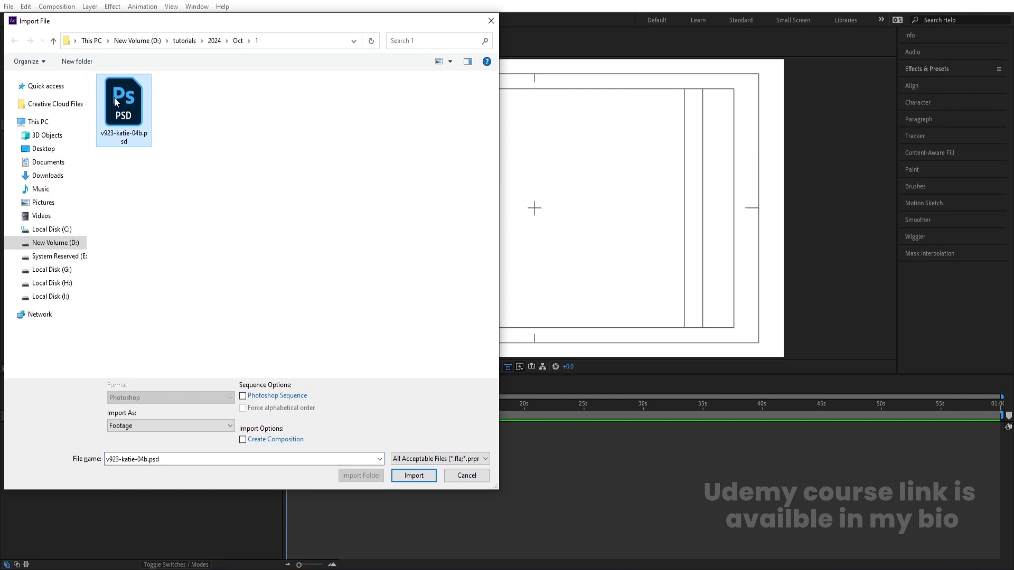
{"action": "left_click", "coordinate": [130, 430]}
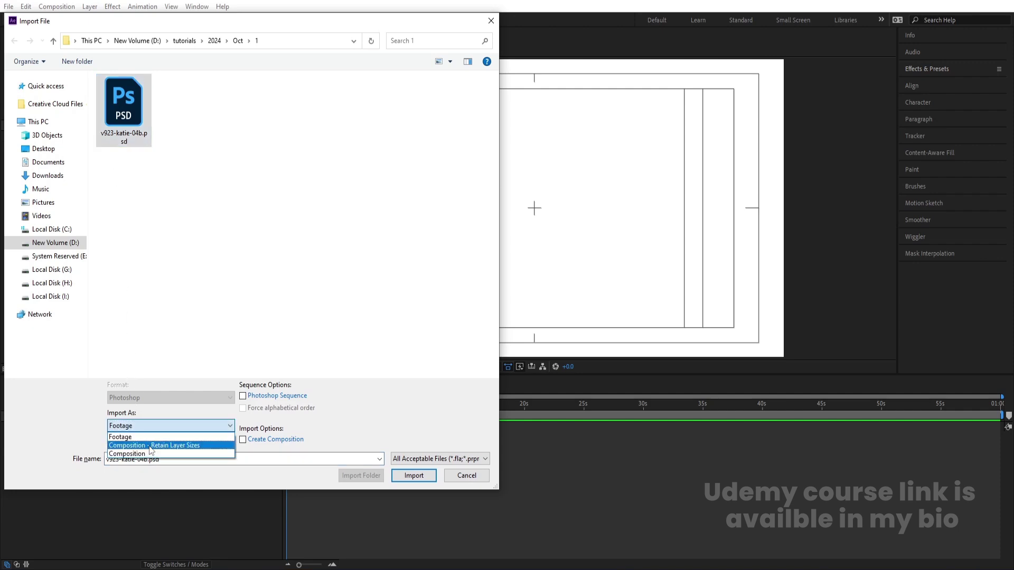
{"action": "left_click", "coordinate": [151, 449]}
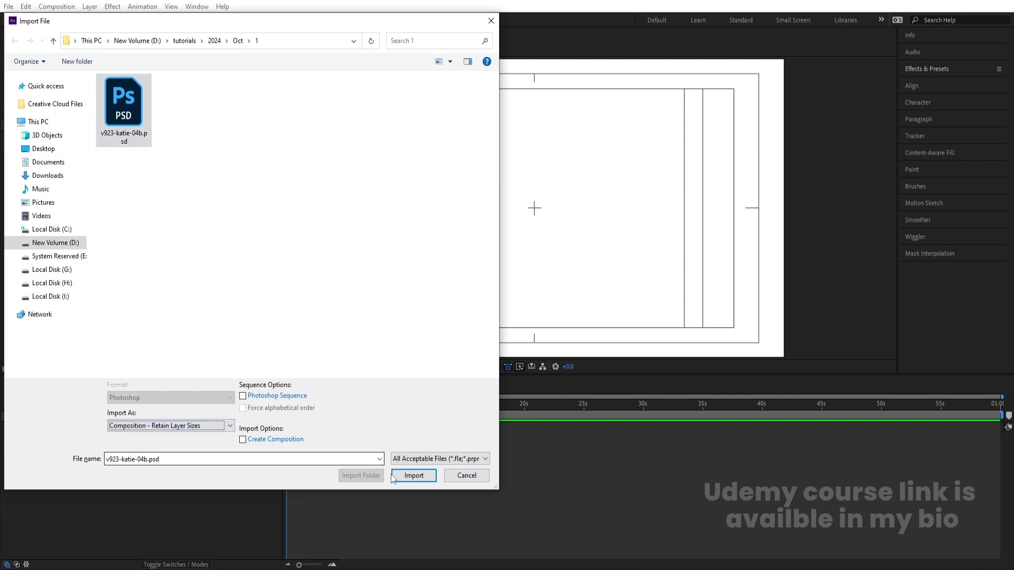
{"action": "left_click", "coordinate": [414, 475]}
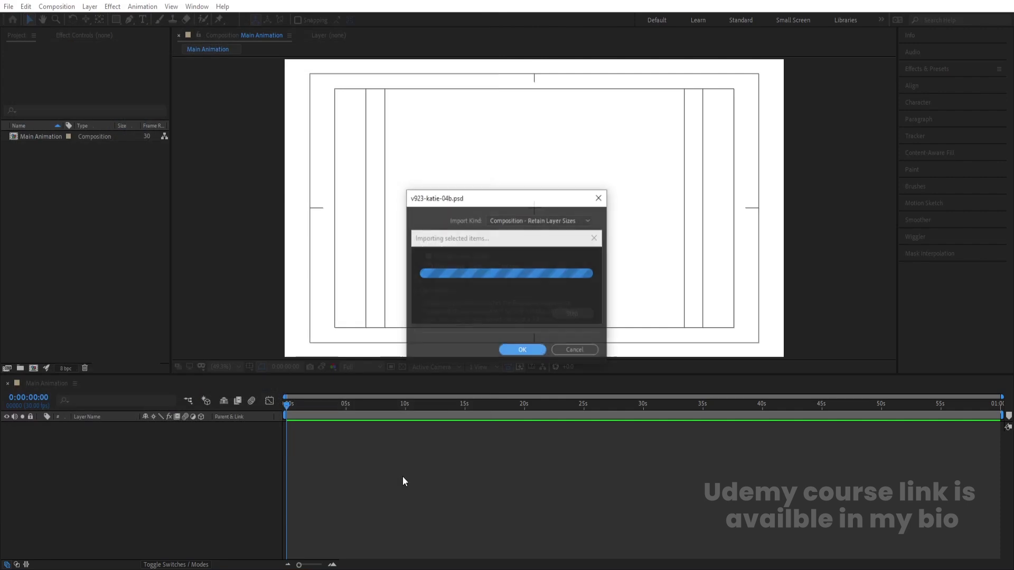
{"action": "left_click", "coordinate": [521, 351]}
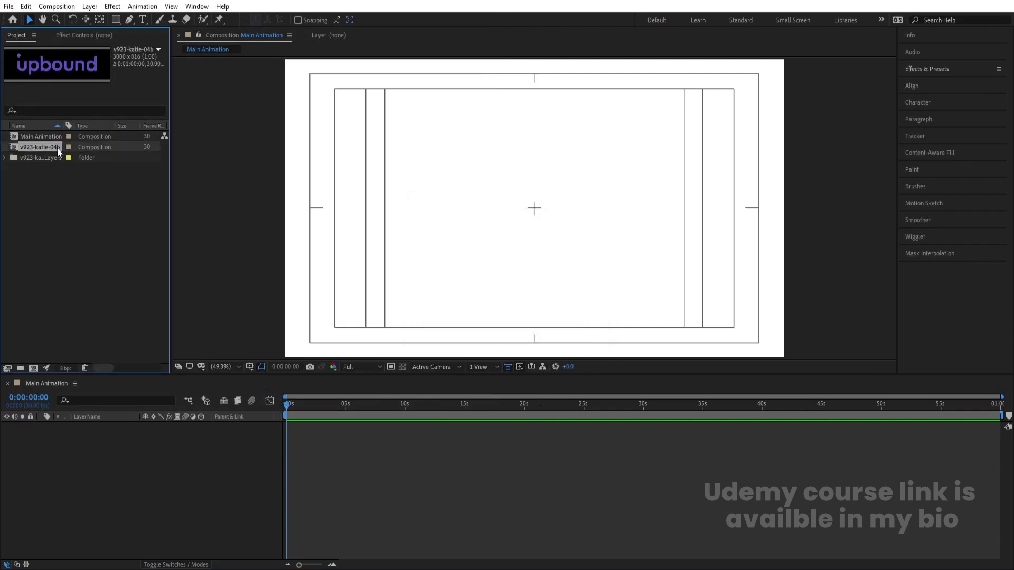
Step: Copy all letter layers from the v923-katie-04b composition into the Main Animation composition
{"action": "double_click", "coordinate": [57, 147]}
{"action": "left_click_drag", "start_coordinate": [126, 505], "coordinate": [96, 423]}
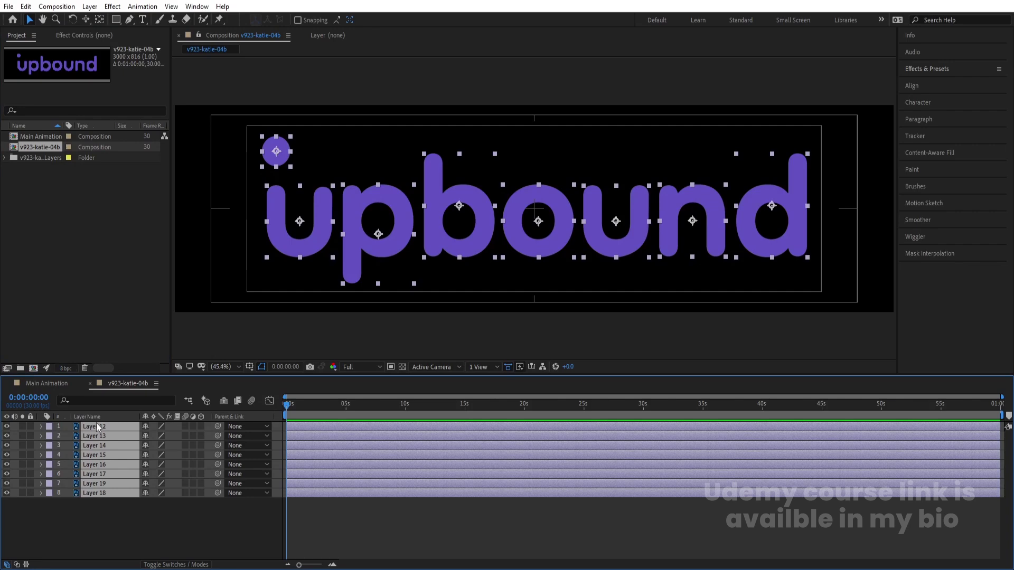
{"action": "left_click", "coordinate": [55, 384]}
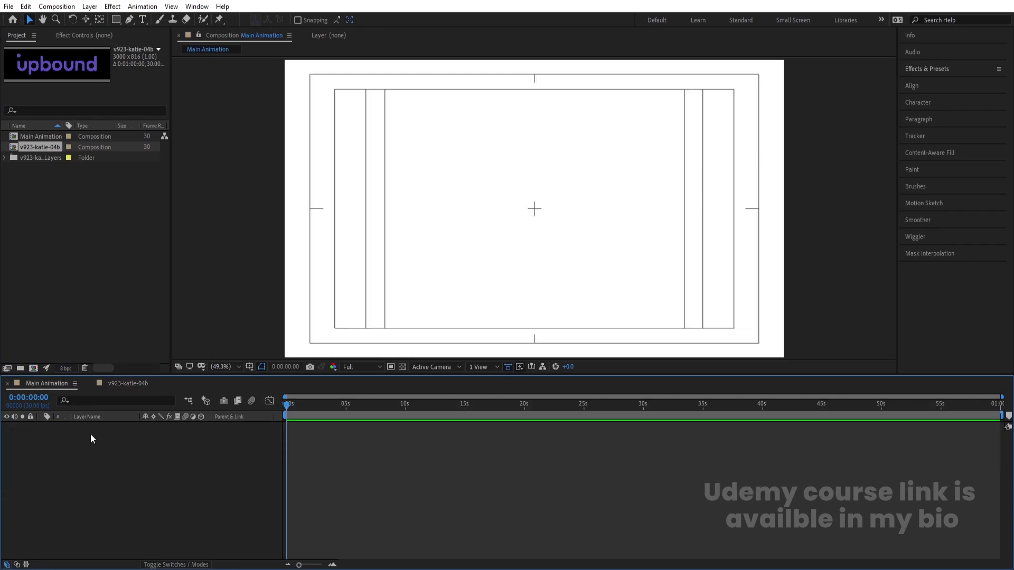
{"action": "key", "text": "ctrl+v"}
Step: Add a null object to Main Animation and parent all letter layers, Layer 12 through Layer 18, to it
{"action": "right_click", "coordinate": [103, 509]}
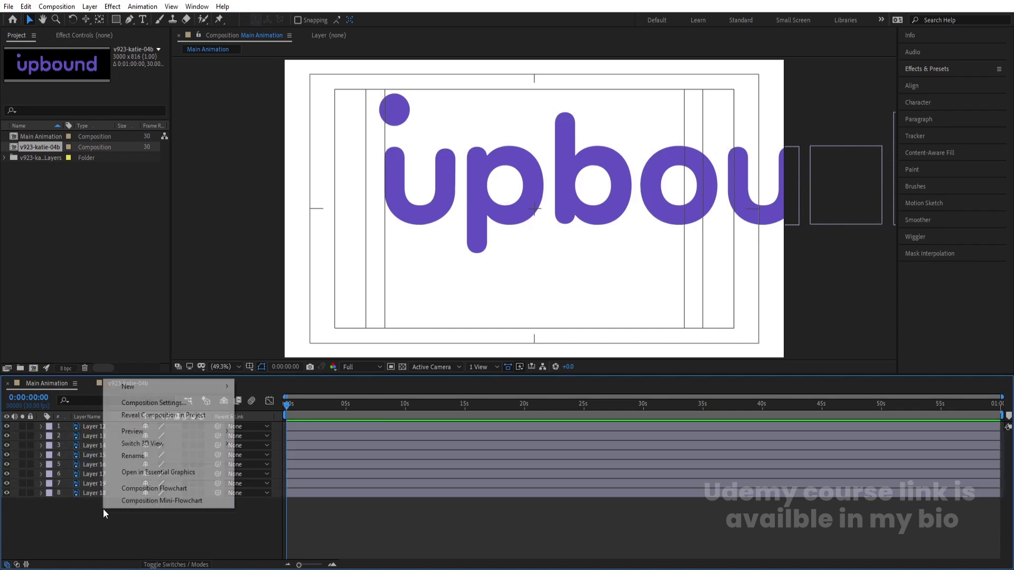
{"action": "mouse_move", "coordinate": [132, 387]}
{"action": "left_click", "coordinate": [317, 451]}
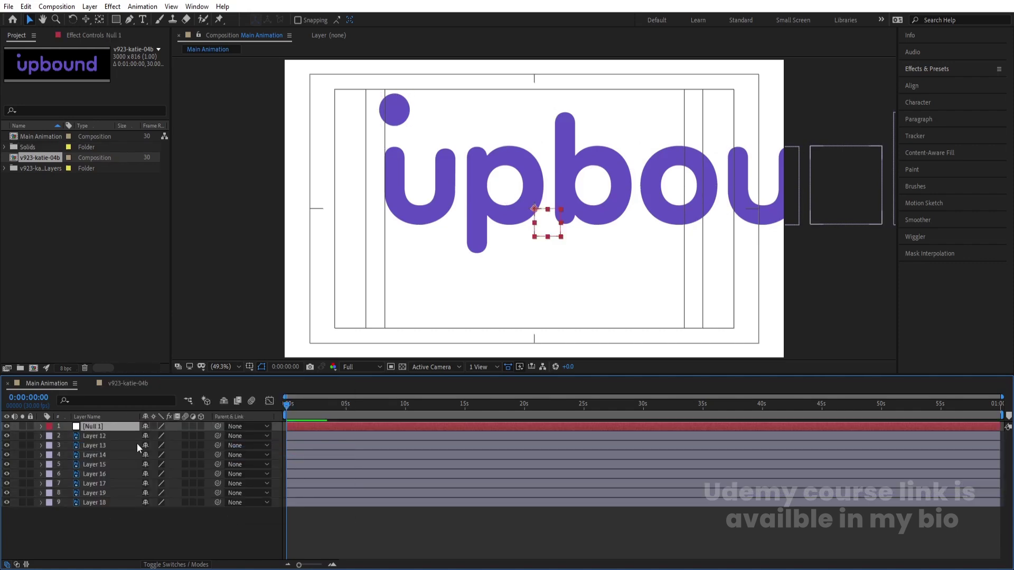
{"action": "left_click", "coordinate": [108, 437]}
{"action": "left_click", "coordinate": [101, 505], "text": "shift"}
{"action": "left_click_drag", "start_coordinate": [218, 437], "coordinate": [26, 427]}
Step: Scale the null down, position it at 748, 572 to center the logo in the frame, and delete the null
{"action": "key", "text": "s"}
{"action": "key", "text": "p"}
{"action": "left_click_drag", "start_coordinate": [165, 436], "coordinate": [180, 443]}
{"action": "left_click", "coordinate": [85, 427]}
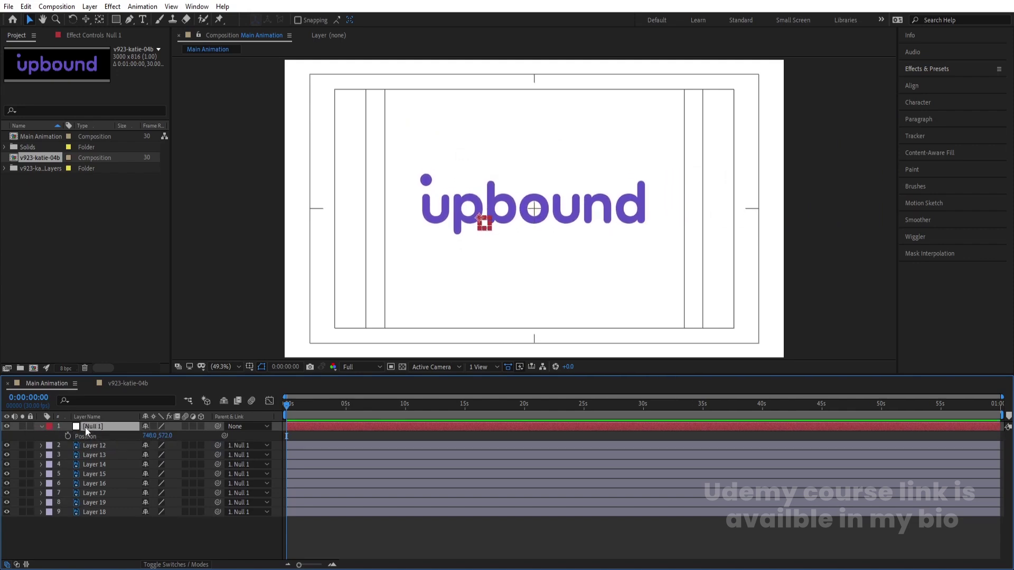
{"action": "key", "text": "Delete"}
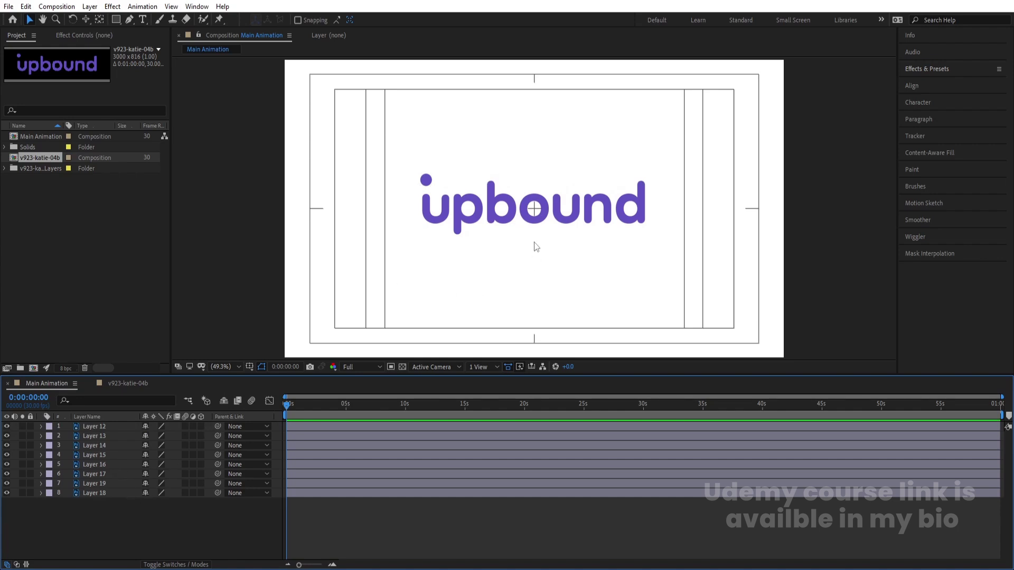
Step: Move the b and o letter layers, Layer 16 and Layer 15, to the top of the stack and hide all other layers
{"action": "left_click", "coordinate": [530, 223]}
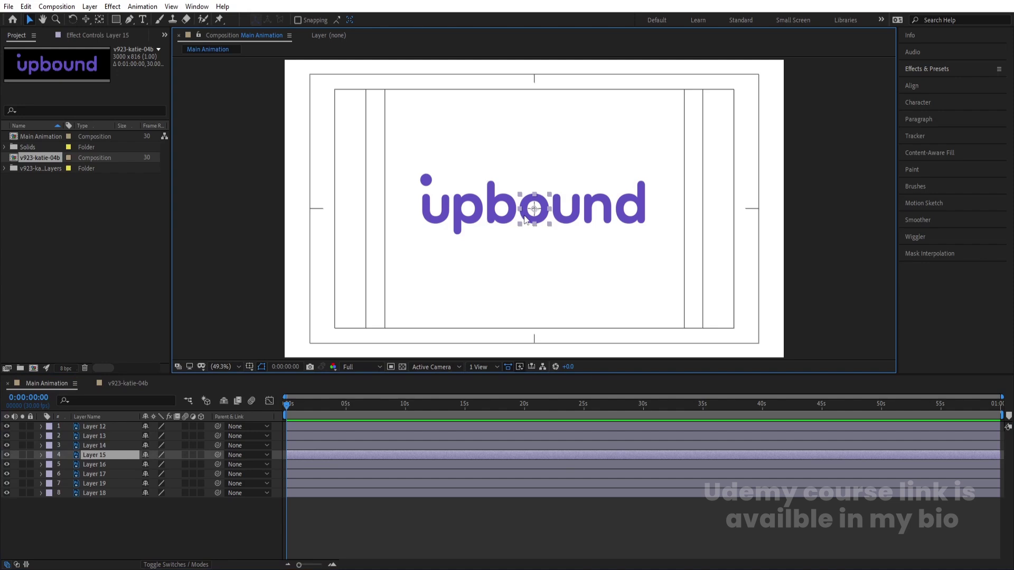
{"action": "left_click", "coordinate": [500, 218]}
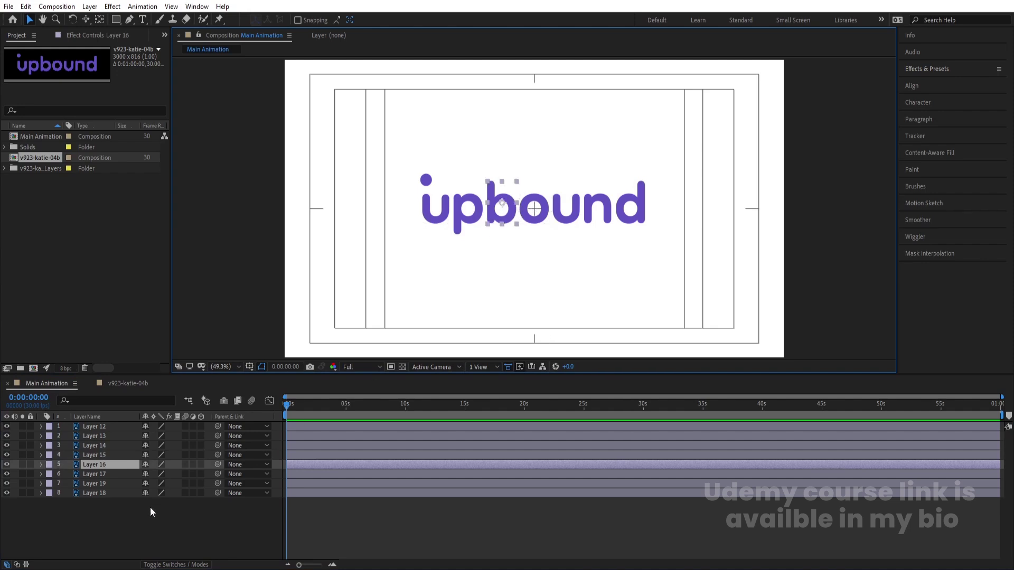
{"action": "left_click", "coordinate": [523, 219], "text": "shift"}
{"action": "left_click_drag", "start_coordinate": [90, 457], "coordinate": [98, 423]}
{"action": "left_click_drag", "start_coordinate": [7, 446], "coordinate": [6, 493]}
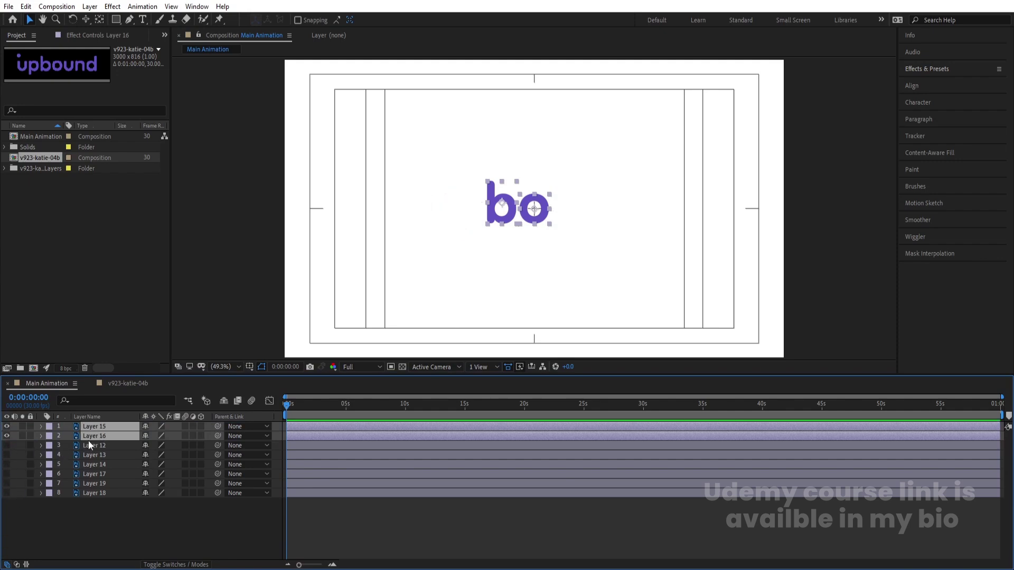
Step: Duplicate Layer 15 and Layer 16, place both copies above the originals, and label the copies yellow
{"action": "key", "text": "ctrl+d"}
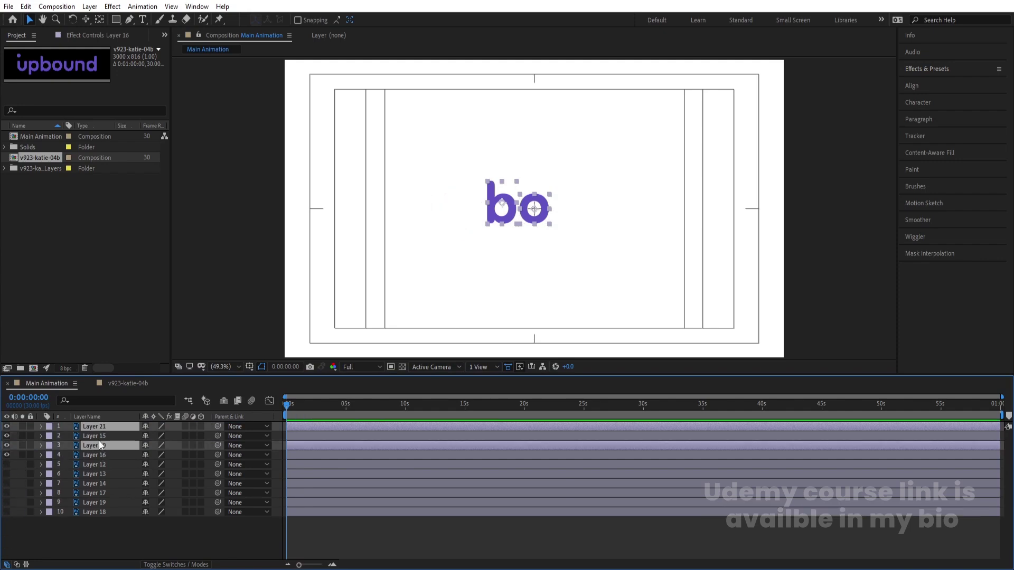
{"action": "left_click_drag", "start_coordinate": [99, 444], "coordinate": [94, 435]}
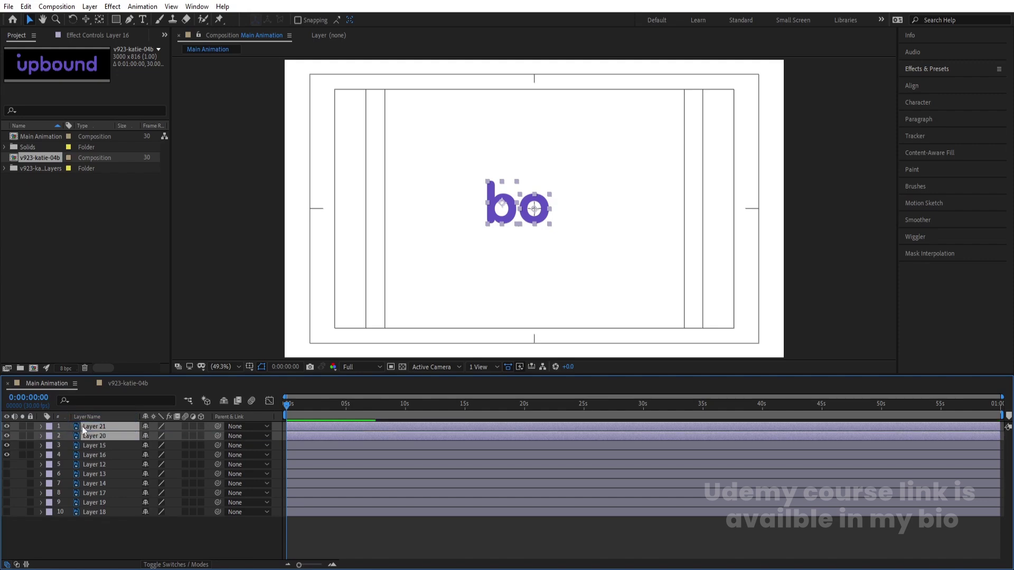
{"action": "left_click", "coordinate": [53, 426]}
{"action": "left_click", "coordinate": [79, 250]}
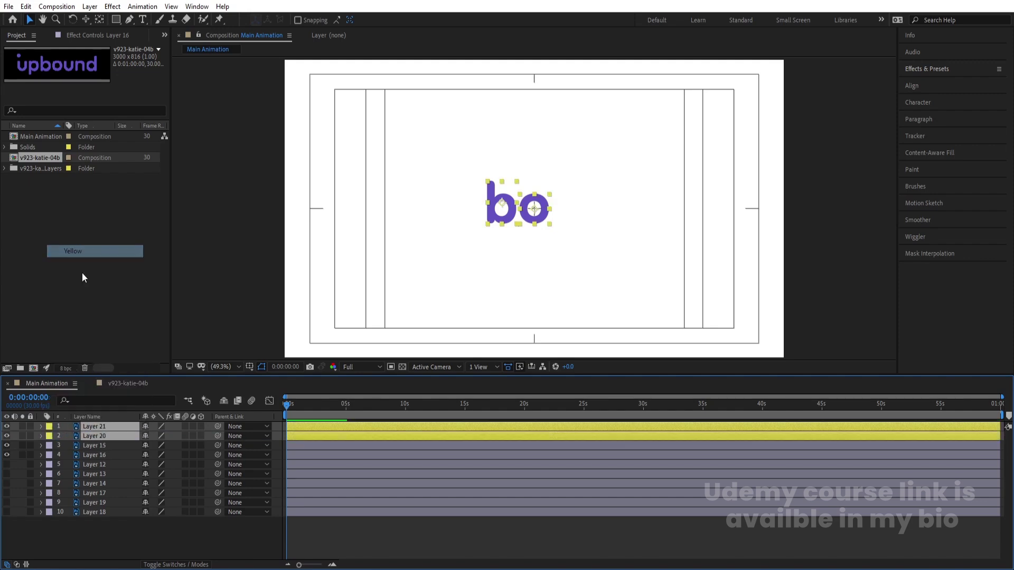
Step: Label the original Layer 15 and Layer 16 red and hide the two yellow copies
{"action": "left_click", "coordinate": [89, 449]}
{"action": "left_click", "coordinate": [90, 454], "text": "shift"}
{"action": "left_click", "coordinate": [56, 445]}
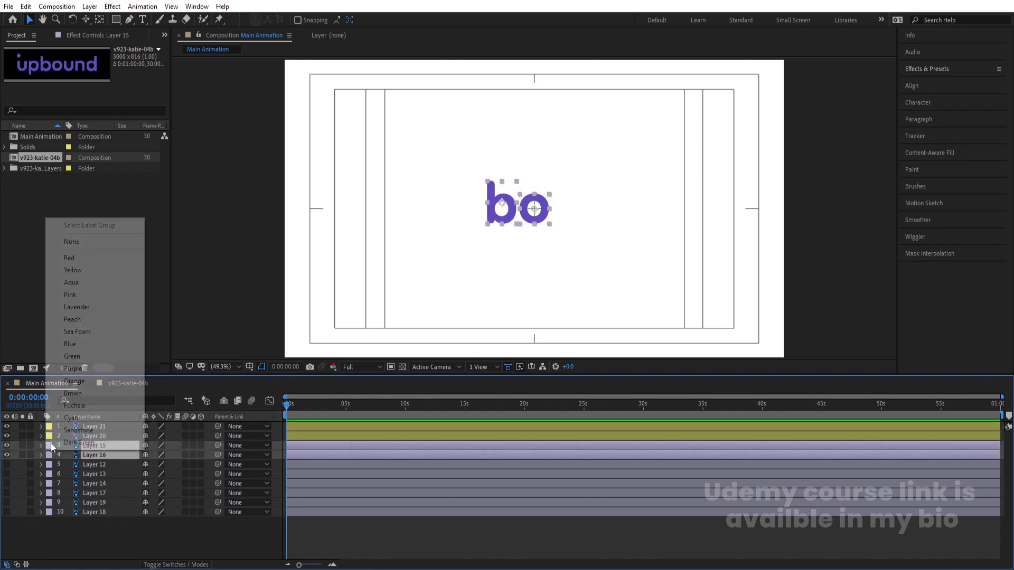
{"action": "left_click", "coordinate": [74, 257]}
{"action": "left_click_drag", "start_coordinate": [5, 436], "coordinate": [9, 417]}
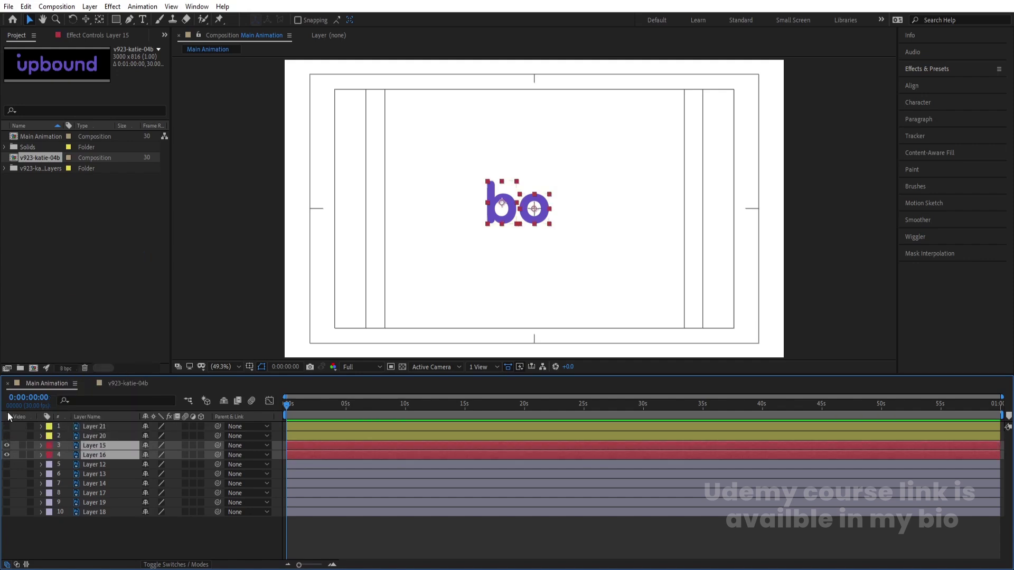
Step: Set the opacity of Layer 15 and Layer 16 to 10% and lock both layers
{"action": "left_click", "coordinate": [30, 445]}
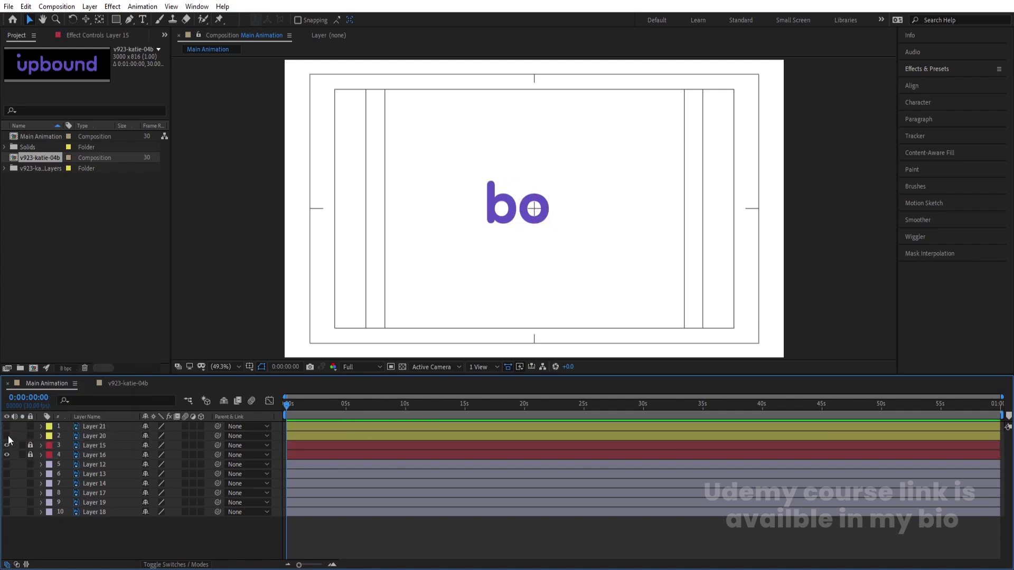
{"action": "left_click_drag", "start_coordinate": [29, 446], "coordinate": [30, 454]}
{"action": "left_click", "coordinate": [86, 453]}
{"action": "left_click", "coordinate": [83, 447], "text": "shift"}
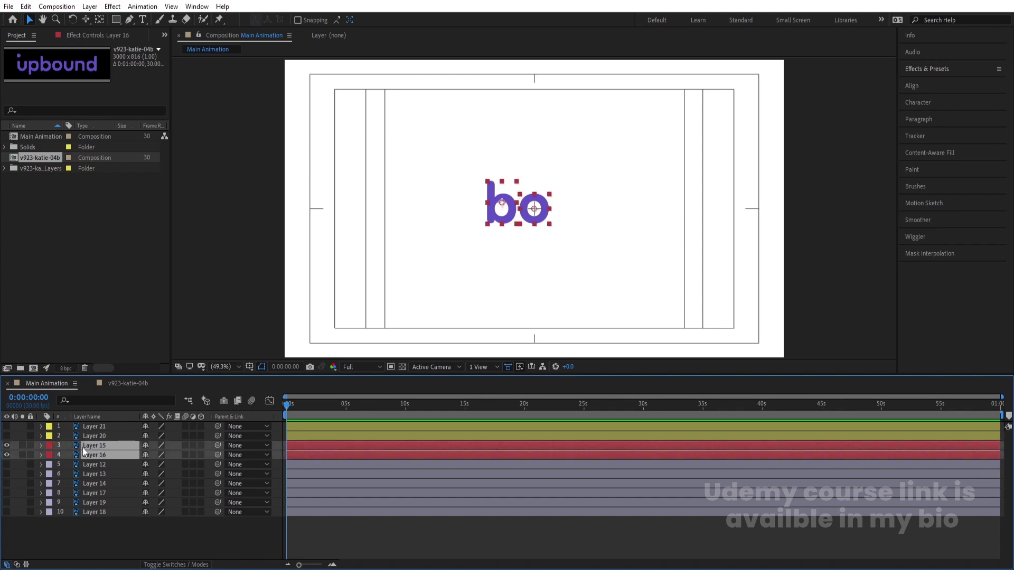
{"action": "key", "text": "t"}
{"action": "left_click", "coordinate": [149, 456]}
{"action": "type", "text": "2"}
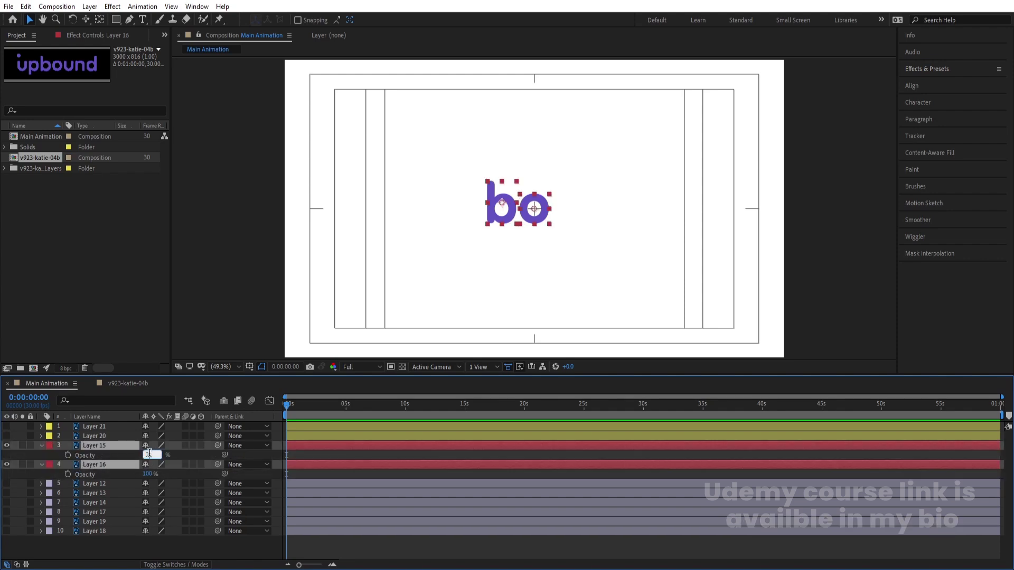
{"action": "key", "text": "Return"}
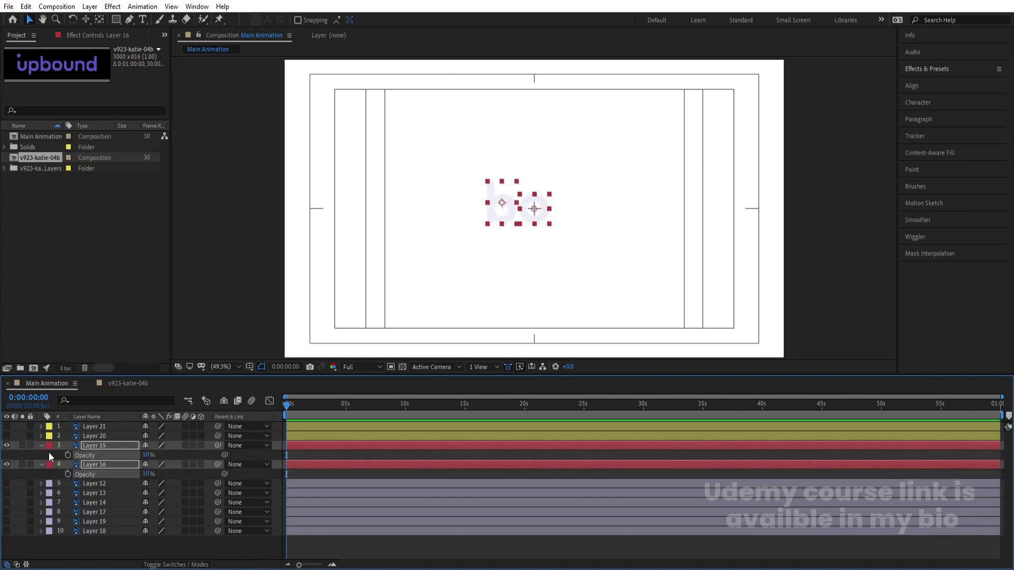
{"action": "left_click", "coordinate": [31, 447]}
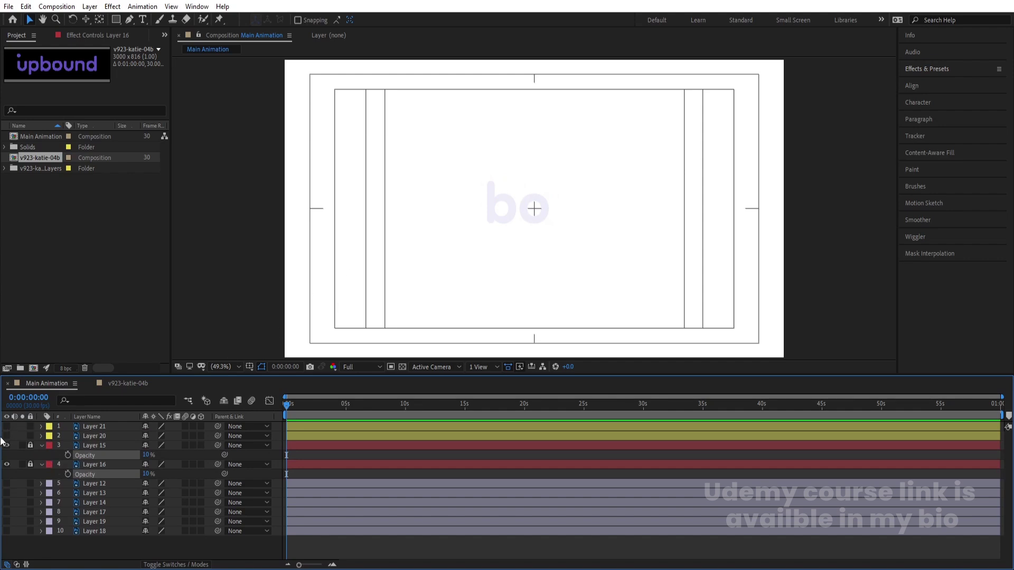
Step: Show the yellow copies, Layer 21 and Layer 20, and set a Position keyframe on both at 0 seconds
{"action": "left_click_drag", "start_coordinate": [7, 436], "coordinate": [7, 426]}
{"action": "left_click", "coordinate": [94, 436]}
{"action": "left_click", "coordinate": [94, 426], "text": "shift"}
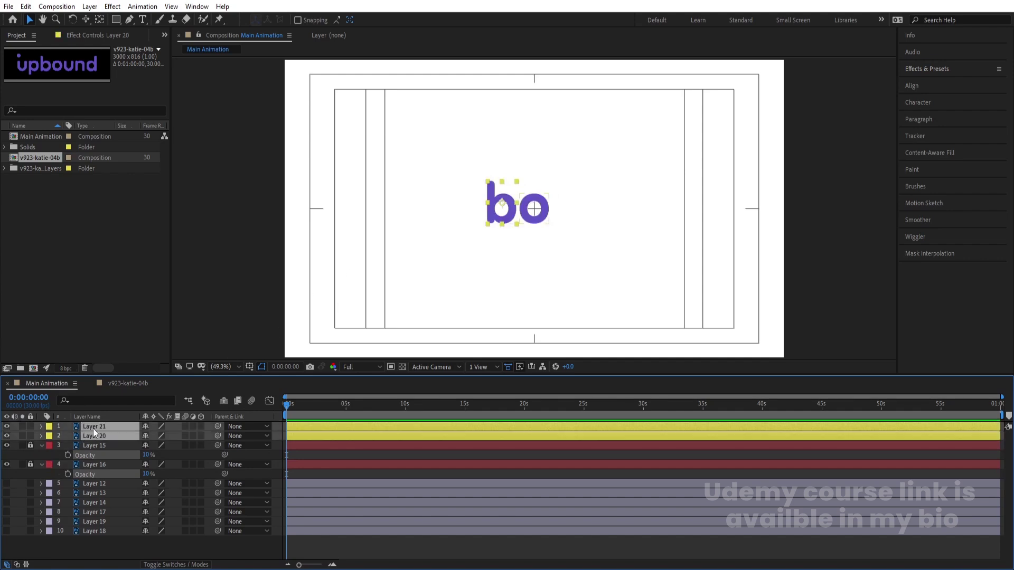
{"action": "left_click", "coordinate": [278, 428]}
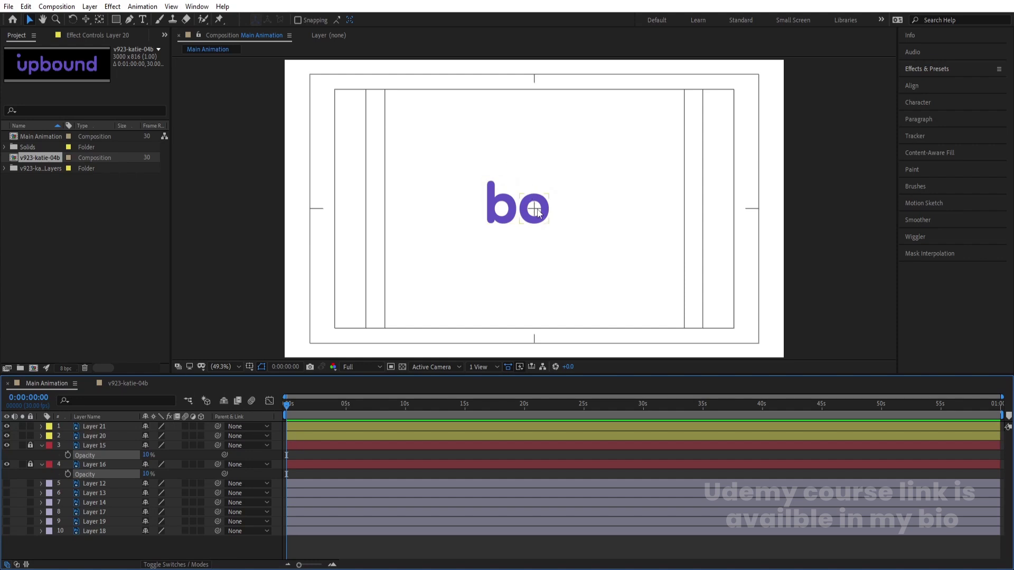
{"action": "left_click", "coordinate": [100, 433]}
{"action": "left_click", "coordinate": [95, 426], "text": "shift"}
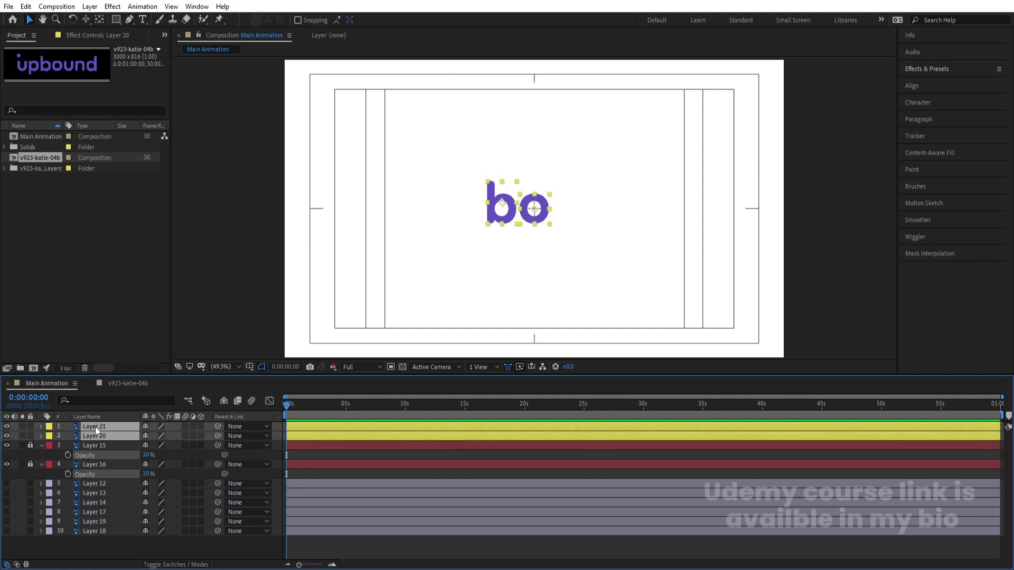
{"action": "key", "text": "p"}
{"action": "left_click", "coordinate": [68, 436]}
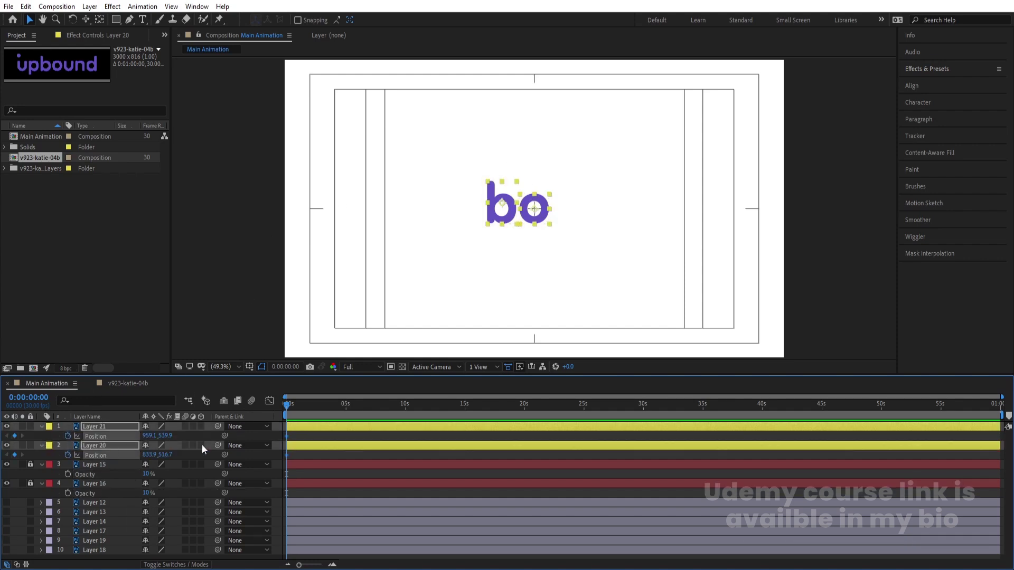
Step: Add Position keyframes to both yellow layers at frame 20 and 1 second, and at 0 seconds move both letters straight up out of the frame
{"action": "key", "text": "="}
{"action": "key", "text": "="}
{"action": "key", "text": "="}
{"action": "key", "text": "="}
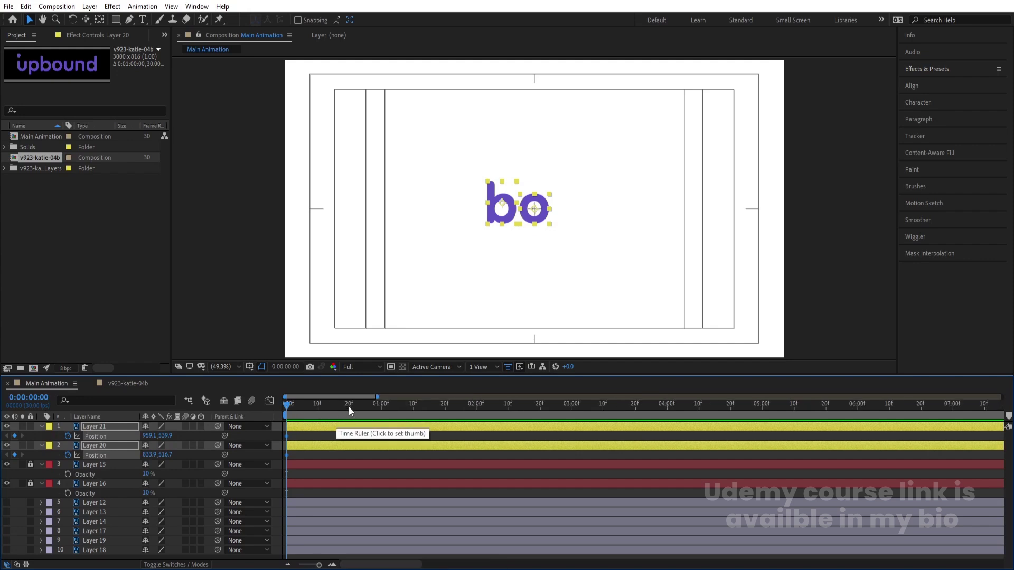
{"action": "left_click", "coordinate": [348, 407]}
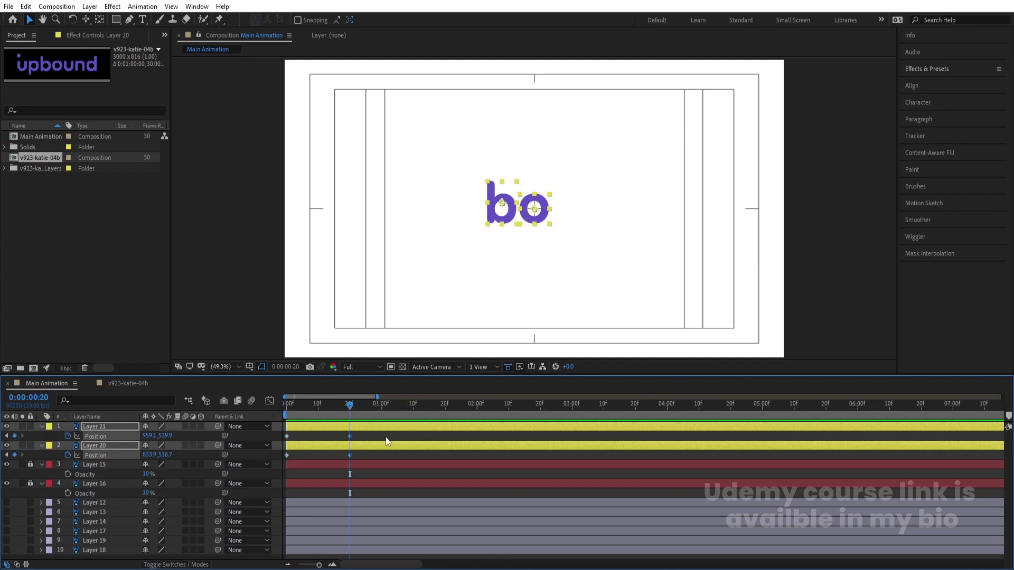
{"action": "left_click", "coordinate": [381, 406]}
{"action": "left_click", "coordinate": [15, 435]}
{"action": "left_click_drag", "start_coordinate": [317, 407], "coordinate": [223, 404]}
{"action": "left_click_drag", "start_coordinate": [532, 218], "coordinate": [545, 47]}
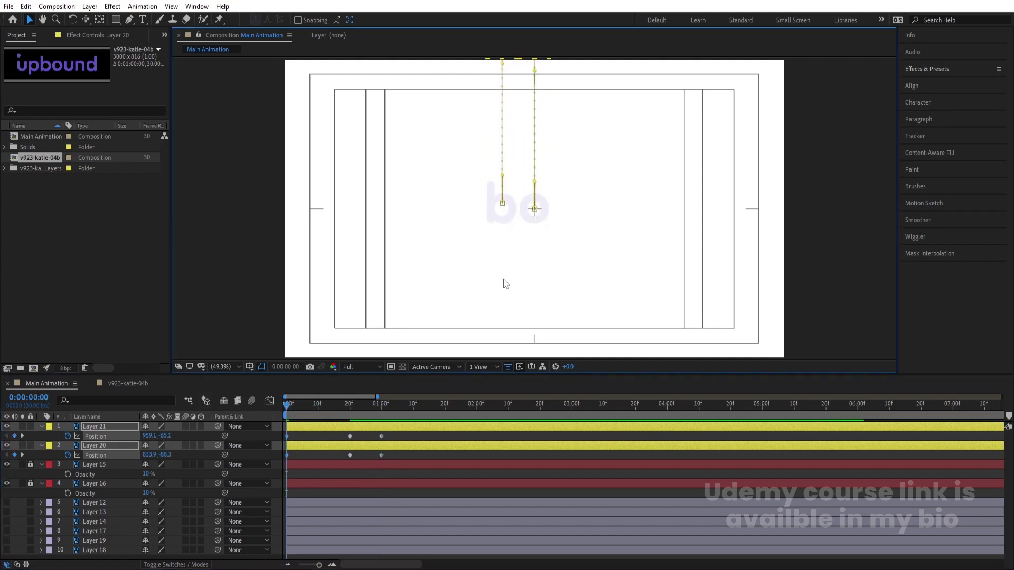
Step: Create a bounce at frame 25 by raising Layer 21 to 959.1, 381.9 and Layer 20 to 833.9, 358.7
{"action": "key", "text": "equal"}
{"action": "key", "text": "equal"}
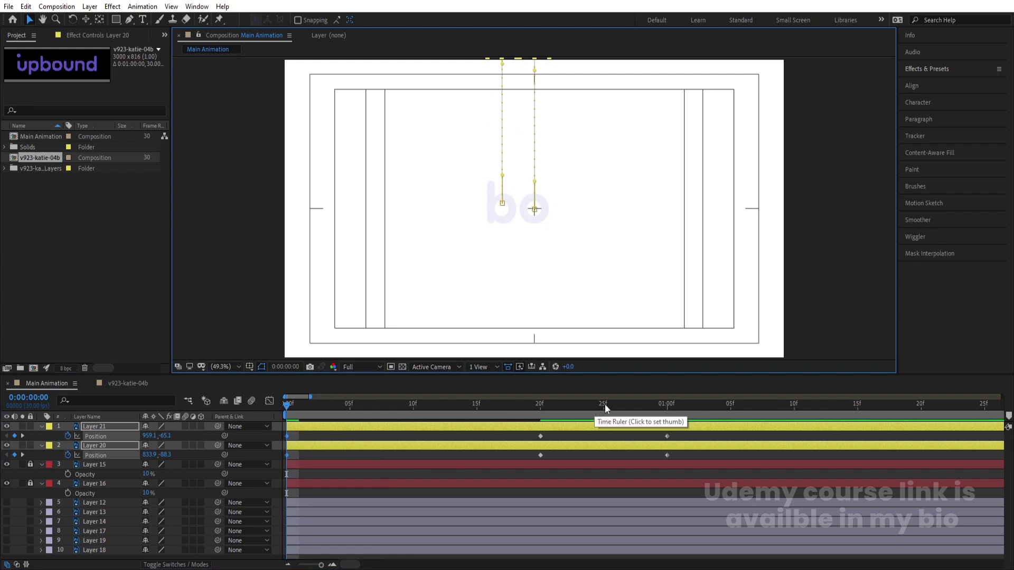
{"action": "left_click", "coordinate": [606, 405]}
{"action": "left_click_drag", "start_coordinate": [166, 437], "coordinate": [124, 421]}
{"action": "key", "text": "shift+Up"}
{"action": "key", "text": "shift+Up"}
{"action": "key", "text": "shift+Up"}
{"action": "key", "text": "shift+Up"}
{"action": "key", "text": "shift+Up"}
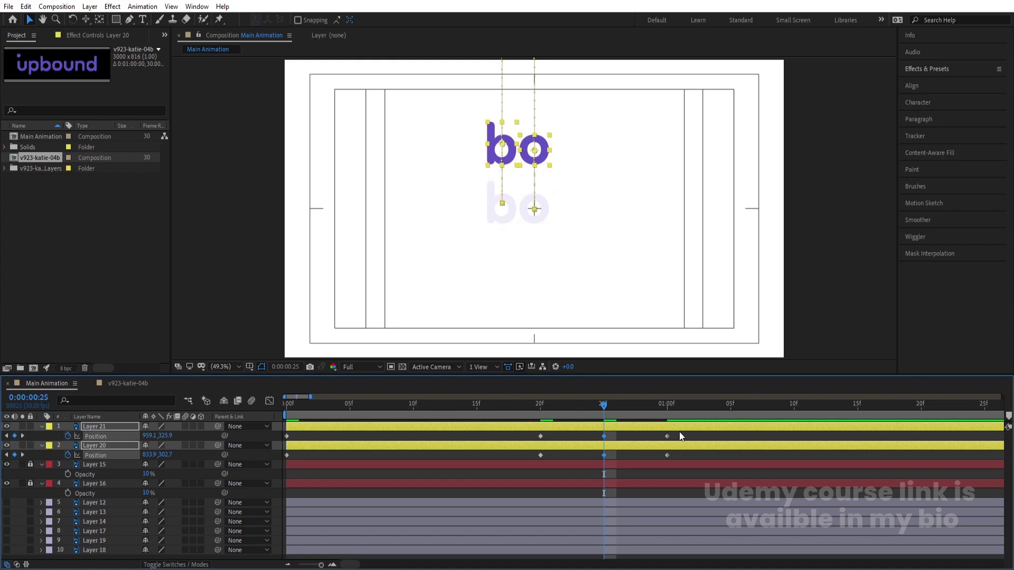
{"action": "key", "text": "Down"}
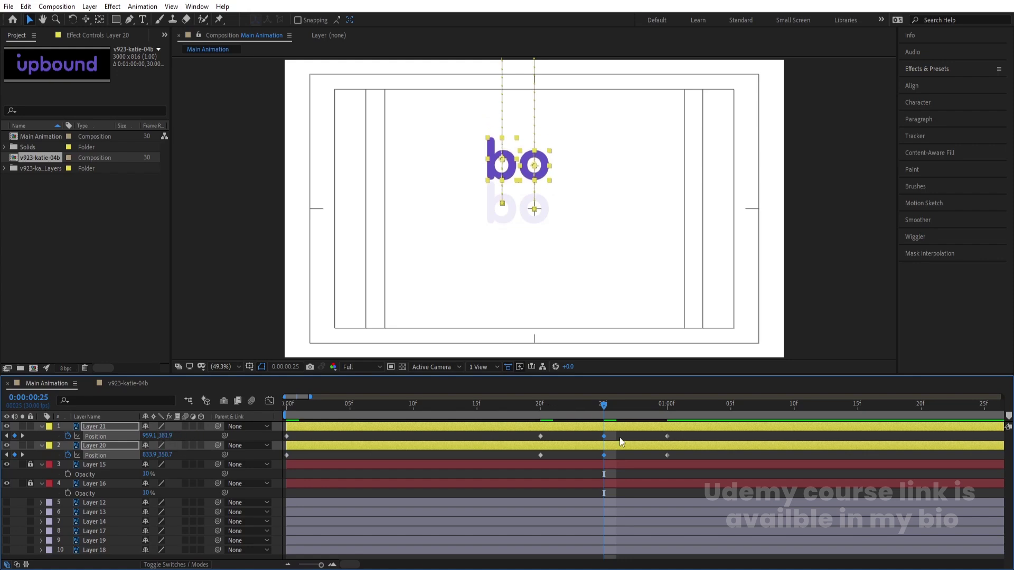
Step: Apply Easy Ease to all Position keyframes, shape the speed graph into sharp peaks around the frame 20 and 1-second landings, and preview the bounce
{"action": "left_click_drag", "start_coordinate": [681, 434], "coordinate": [144, 467]}
{"action": "key", "text": "F9"}
{"action": "left_click", "coordinate": [264, 403]}
{"action": "left_click_drag", "start_coordinate": [327, 531], "coordinate": [459, 531]}
{"action": "mouse_move", "coordinate": [523, 514]}
{"action": "left_mouse_down"}
{"action": "mouse_move", "coordinate": [550, 545]}
{"action": "mouse_move", "coordinate": [520, 530]}
{"action": "mouse_move", "coordinate": [532, 531]}
{"action": "left_mouse_up"}
{"action": "mouse_move", "coordinate": [590, 479]}
{"action": "left_mouse_down"}
{"action": "mouse_move", "coordinate": [614, 556]}
{"action": "mouse_move", "coordinate": [555, 531]}
{"action": "mouse_move", "coordinate": [613, 540]}
{"action": "mouse_move", "coordinate": [611, 531]}
{"action": "mouse_move", "coordinate": [636, 530]}
{"action": "left_mouse_up"}
{"action": "left_click_drag", "start_coordinate": [510, 505], "coordinate": [544, 531]}
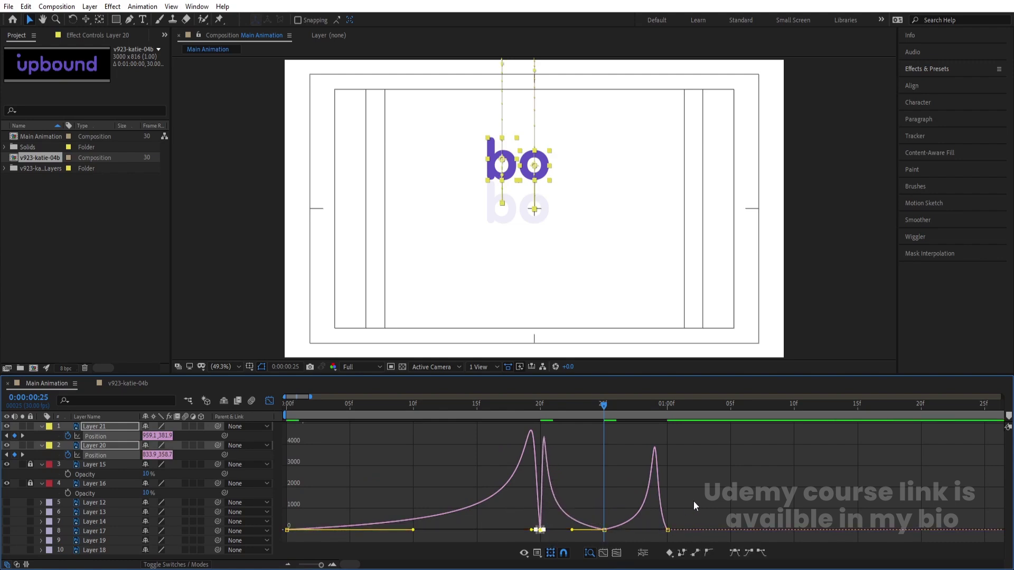
{"action": "left_click_drag", "start_coordinate": [687, 509], "coordinate": [661, 533]}
{"action": "left_click_drag", "start_coordinate": [544, 404], "coordinate": [173, 392]}
{"action": "key", "text": "space"}
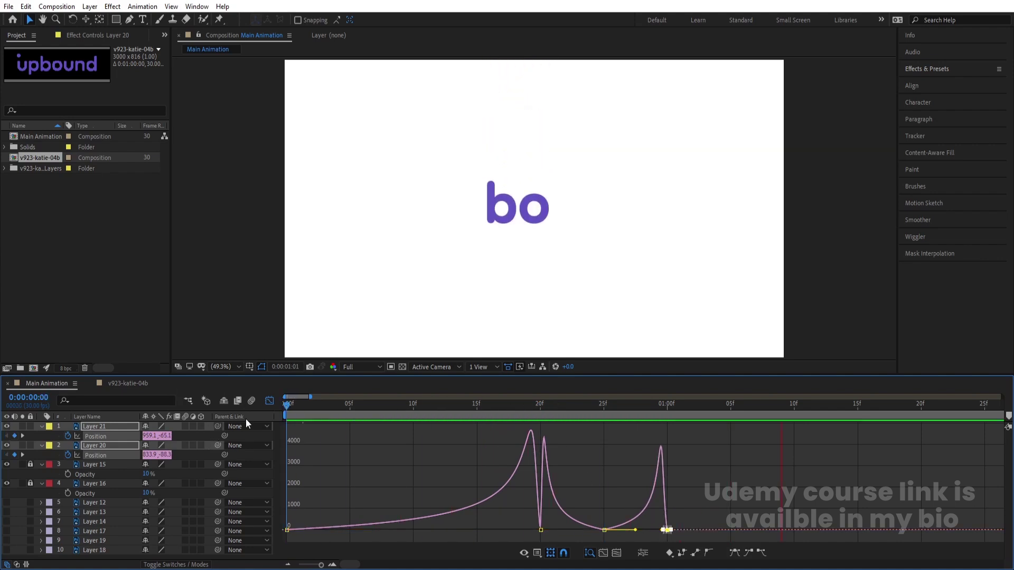
{"action": "left_click", "coordinate": [269, 401]}
Step: Shift Layer 20 so that it starts at frame 5, and preview the staggered letter drop
{"action": "left_click", "coordinate": [351, 403]}
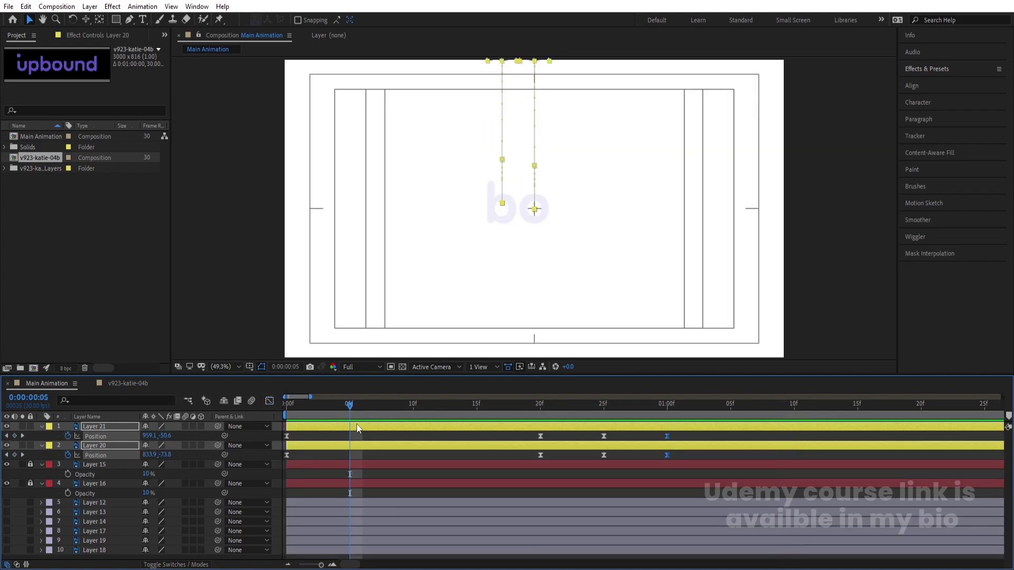
{"action": "left_click", "coordinate": [356, 438]}
{"action": "left_click", "coordinate": [368, 446]}
{"action": "key", "text": "bracketleft"}
{"action": "key", "text": "minus"}
{"action": "key", "text": "space"}
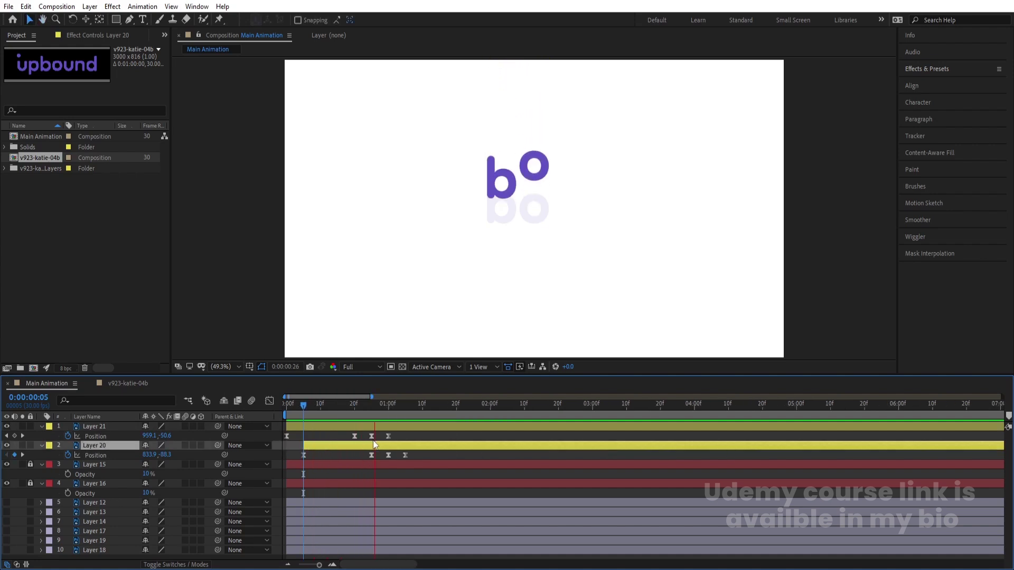
Step: Add Position and Rotation keyframes to Layer 20 at 0:00:01:06, one frame after its landing
{"action": "left_click", "coordinate": [404, 404]}
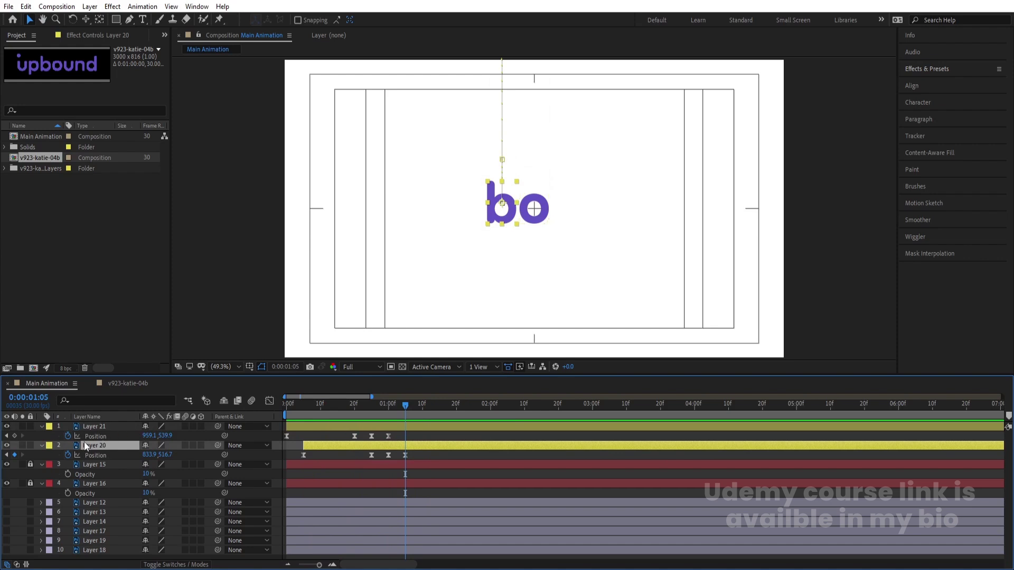
{"action": "key", "text": "Page_Down"}
{"action": "key", "text": "r"}
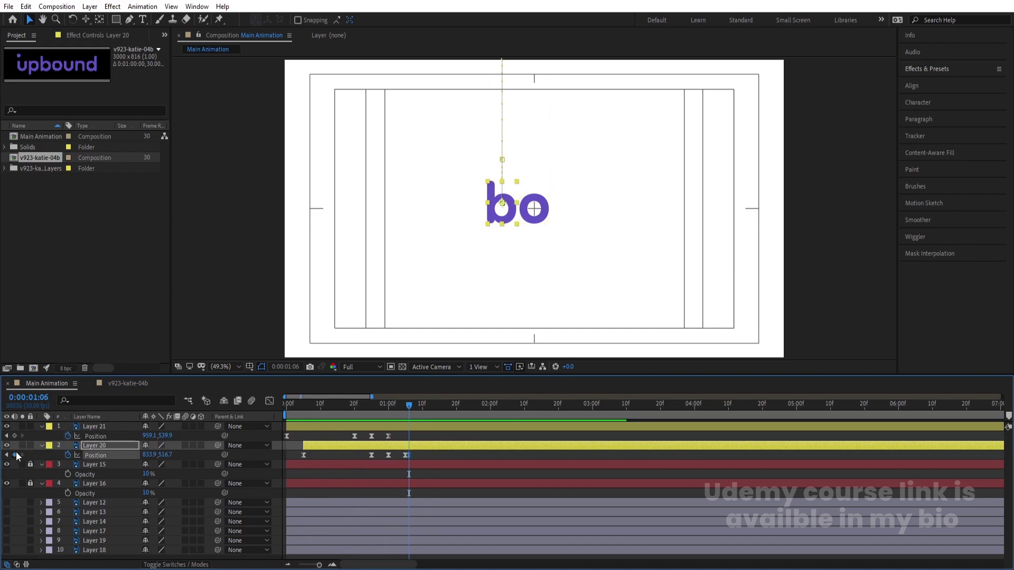
{"action": "left_click", "coordinate": [67, 455]}
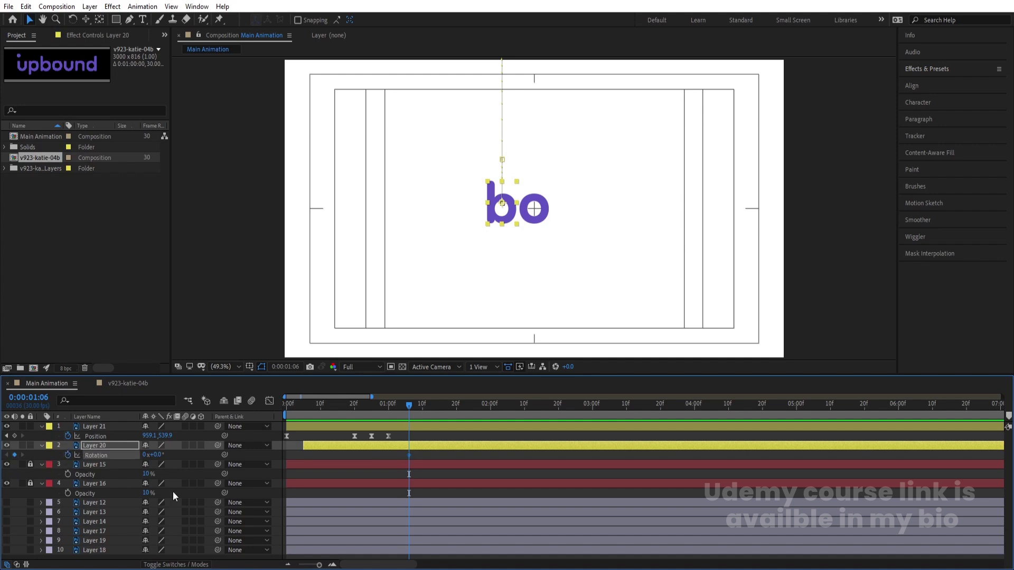
{"action": "key", "text": "shift+p"}
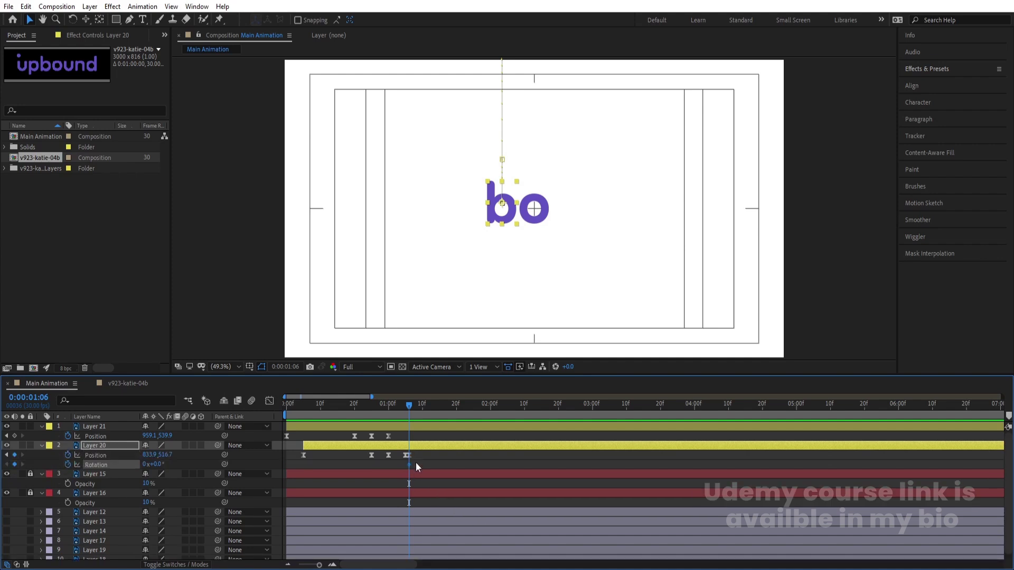
Step: Split Layer 20 at 0:00:01:06 and move the second part to the top of the layer stack
{"action": "left_click", "coordinate": [420, 447]}
{"action": "key", "text": "Num_Lock"}
{"action": "key", "text": "minus"}
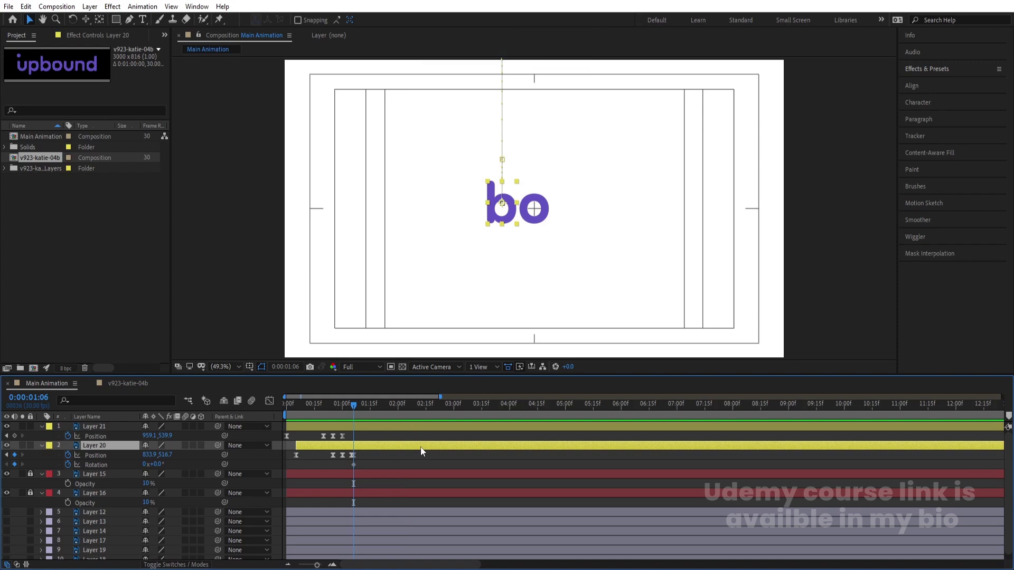
{"action": "key", "text": "ctrl+shift+d"}
{"action": "key", "text": "u"}
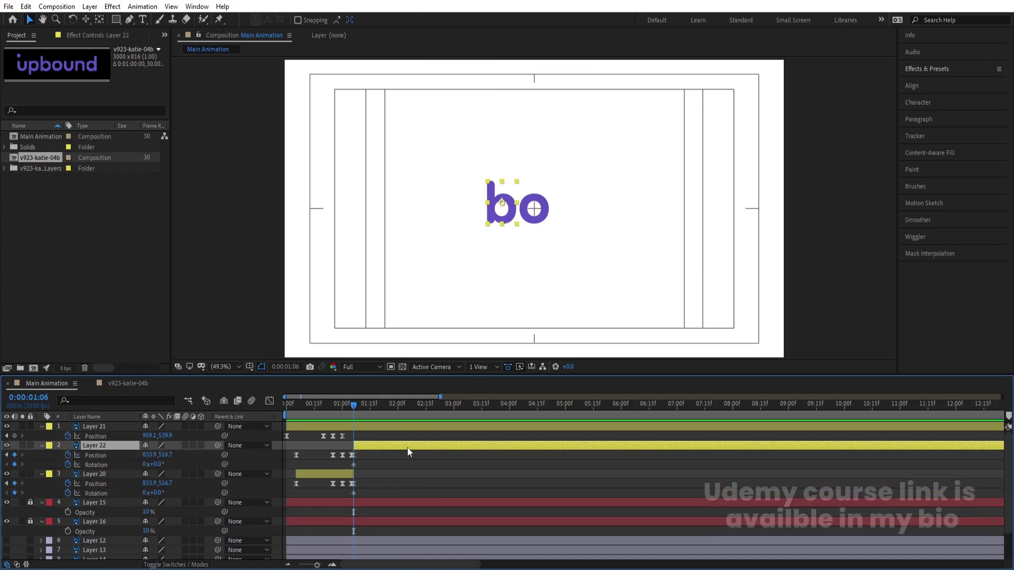
{"action": "key", "text": "equal"}
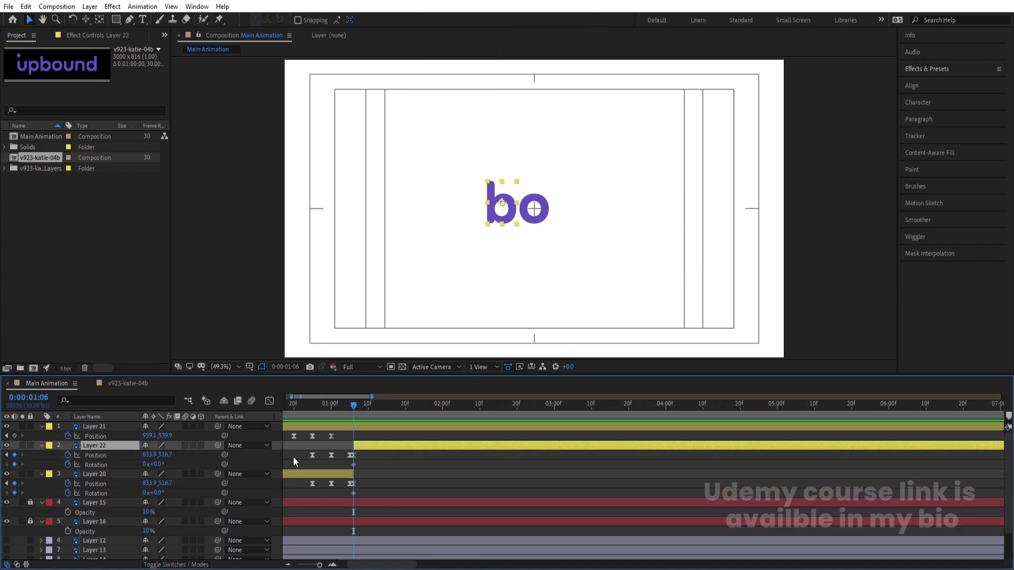
{"action": "left_click_drag", "start_coordinate": [111, 448], "coordinate": [110, 422]}
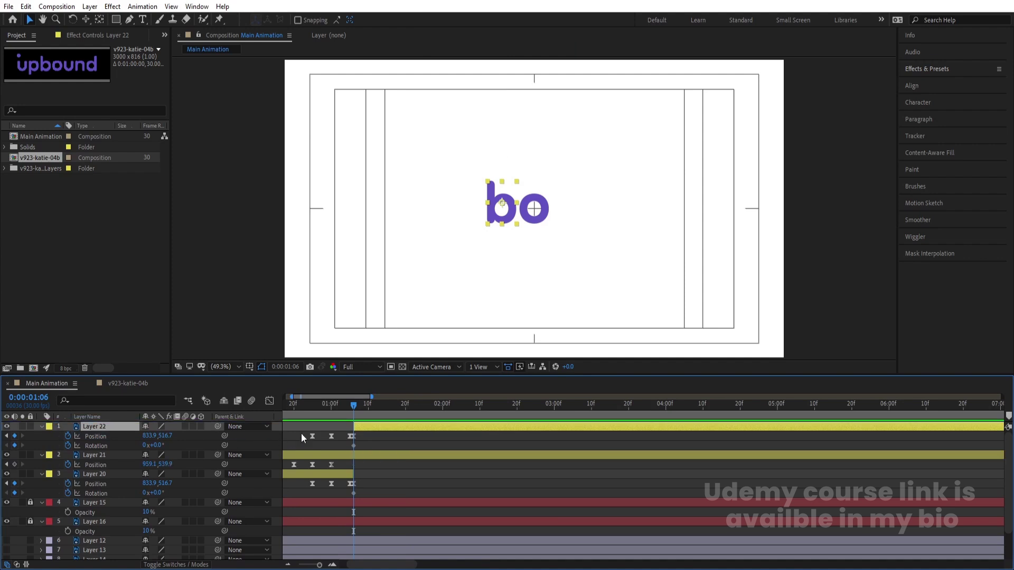
Step: Delete Layer 22's Position keyframes that come before 0:00:01:06
{"action": "key", "text": "minus"}
{"action": "left_click_drag", "start_coordinate": [287, 429], "coordinate": [353, 448]}
{"action": "key", "text": "Delete"}
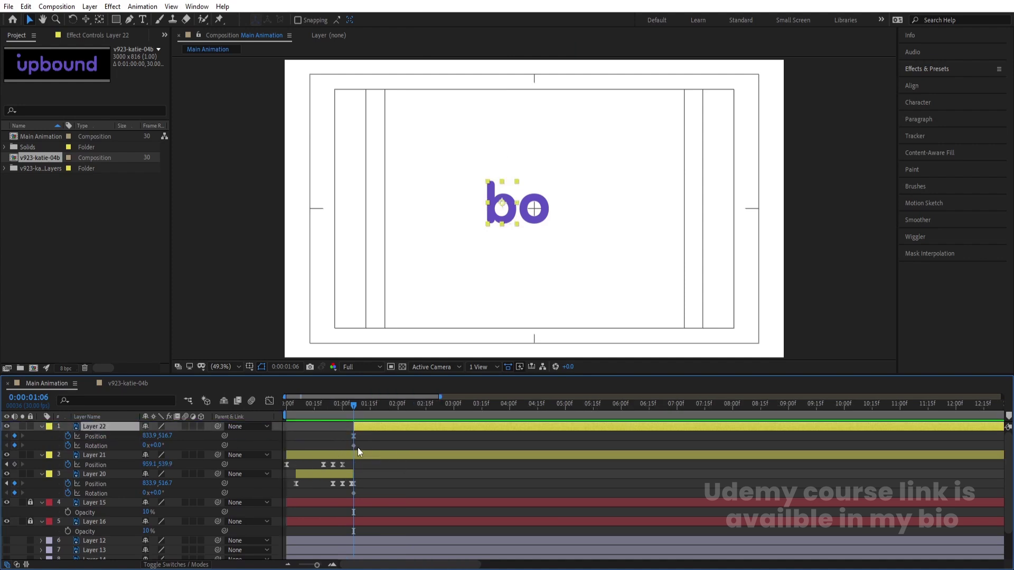
{"action": "key", "text": "equal"}
{"action": "key", "text": "equal"}
{"action": "left_click", "coordinate": [370, 438]}
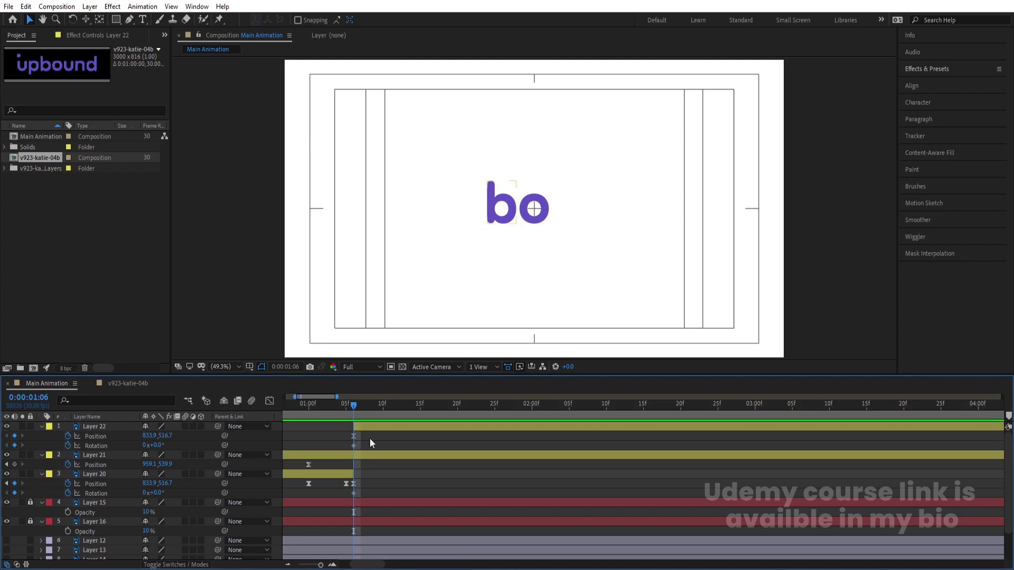
Step: Move Layer 22's anchor point to the upper end of the b's stem
{"action": "left_click", "coordinate": [360, 427]}
{"action": "scroll", "coordinate": [511, 195], "scroll_direction": "up", "scroll_amount": 3}
{"action": "key", "text": "y"}
{"action": "left_click_drag", "start_coordinate": [496, 216], "coordinate": [449, 155]}
{"action": "scroll", "coordinate": [480, 193], "scroll_direction": "up", "scroll_amount": 4}
{"action": "key", "text": "slash"}
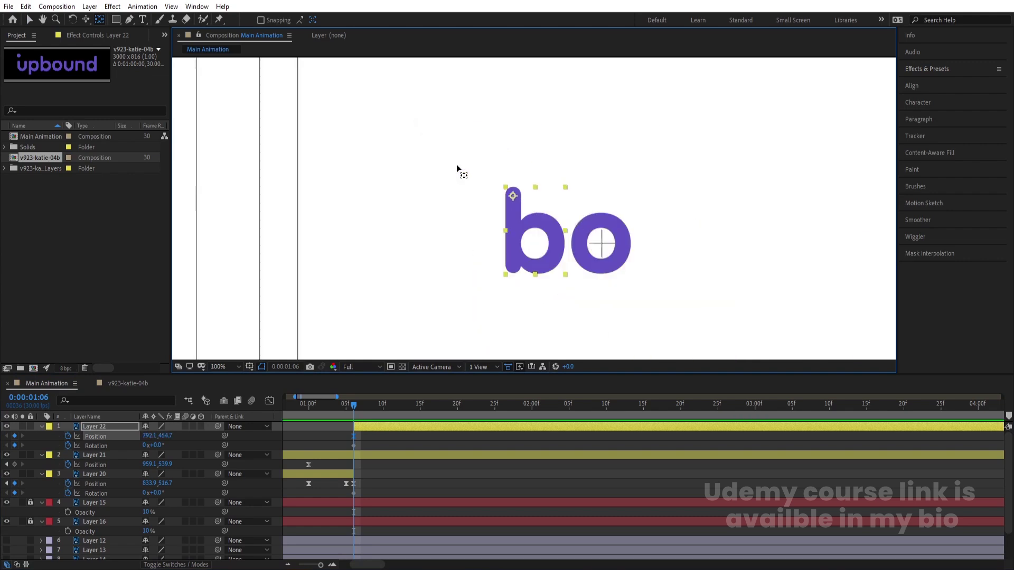
{"action": "left_click", "coordinate": [304, 480]}
Step: At 0:00:02:00, set Layer 22's Rotation to 113° and move it to Position 1079.1, 420.7, up and over the o
{"action": "left_click_drag", "start_coordinate": [441, 405], "coordinate": [536, 415]}
{"action": "left_click", "coordinate": [462, 424]}
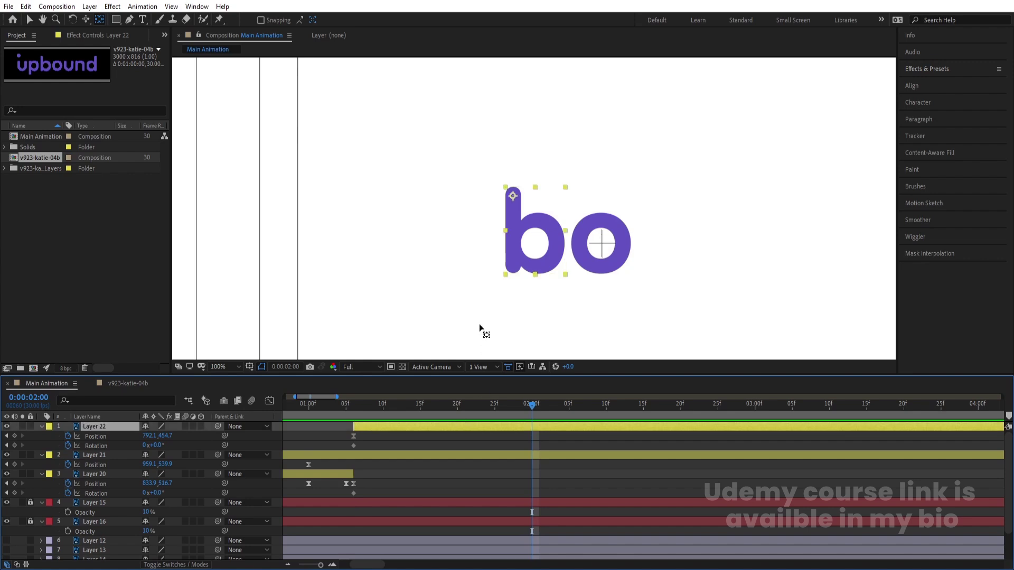
{"action": "left_click_drag", "start_coordinate": [157, 446], "coordinate": [203, 432]}
{"action": "key", "text": "v"}
{"action": "left_click_drag", "start_coordinate": [454, 215], "coordinate": [606, 198]}
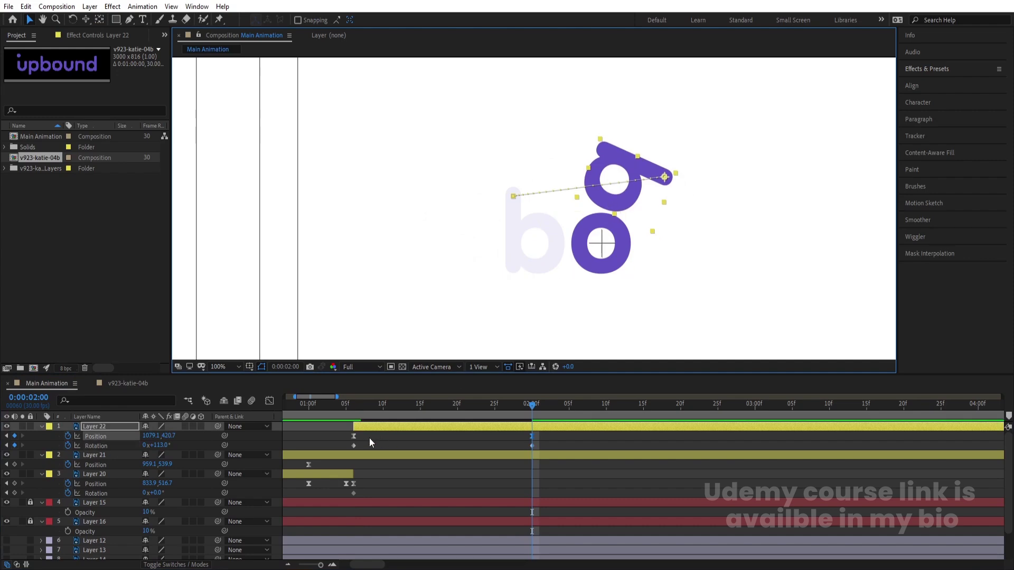
Step: Apply Easy Ease to Layer 22's Position and Rotation keyframes, sharpen their speed curves into a peak, and preview the motion
{"action": "left_click_drag", "start_coordinate": [343, 434], "coordinate": [543, 448]}
{"action": "key", "text": "space"}
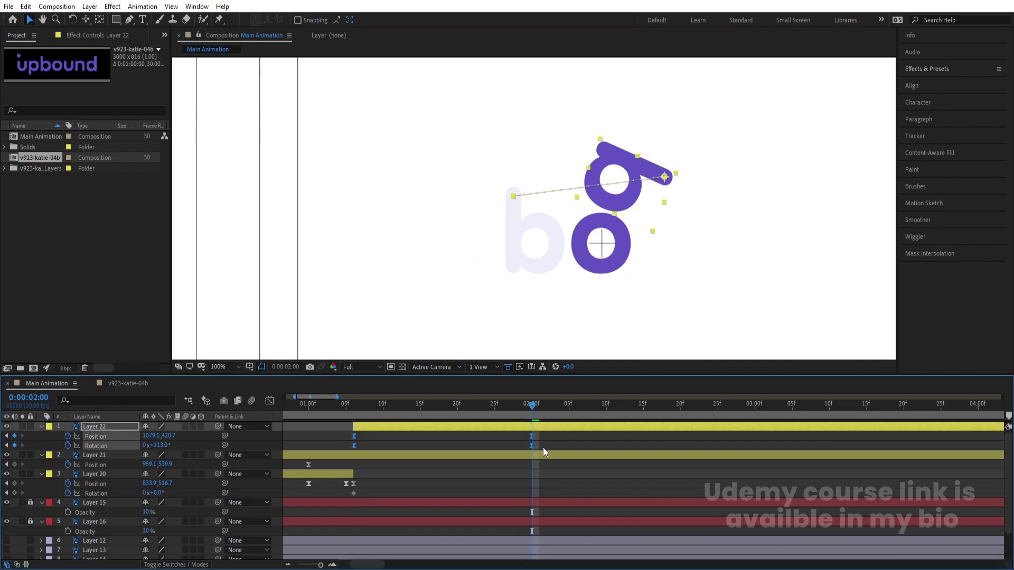
{"action": "key", "text": "space"}
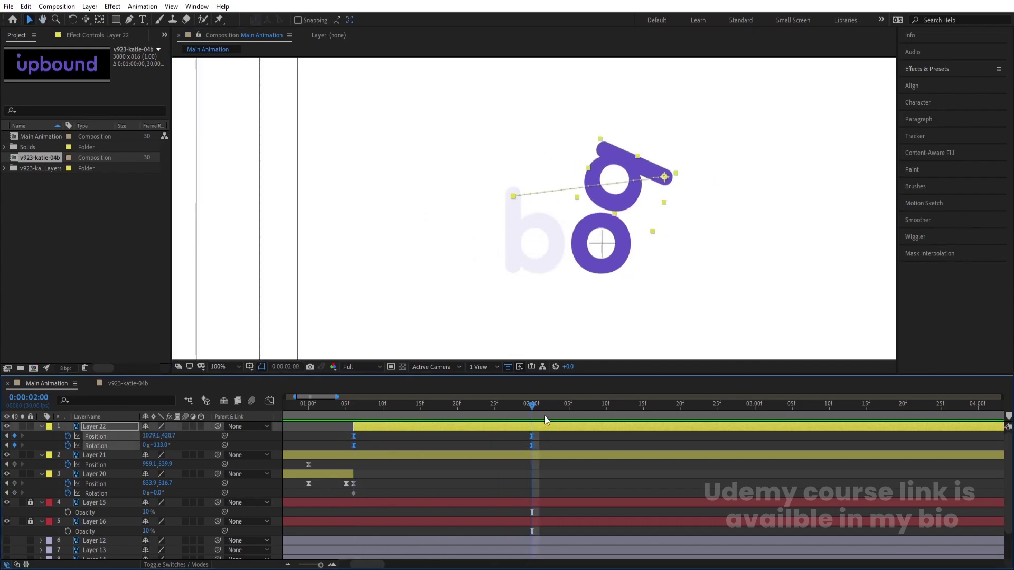
{"action": "key", "text": "shift+F3"}
{"action": "left_click_drag", "start_coordinate": [349, 511], "coordinate": [467, 530]}
{"action": "left_click_drag", "start_coordinate": [384, 532], "coordinate": [420, 531]}
{"action": "left_click", "coordinate": [352, 403]}
{"action": "key", "text": "space"}
{"action": "left_click", "coordinate": [269, 401]}
{"action": "left_click_drag", "start_coordinate": [361, 397], "coordinate": [410, 397]}
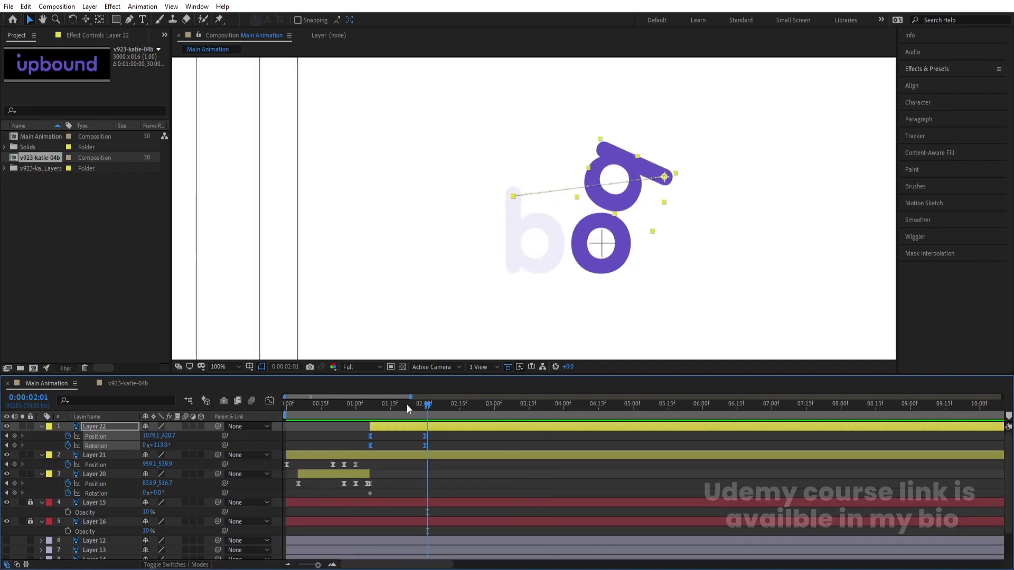
Step: Add Position and Rotation hold keyframes to Layer 22 at 0:00:02:01, one frame after the swing ends
{"action": "left_click", "coordinate": [327, 401]}
{"action": "left_click_drag", "start_coordinate": [327, 397], "coordinate": [425, 412]}
{"action": "left_click", "coordinate": [435, 445]}
{"action": "left_click", "coordinate": [431, 428]}
{"action": "key", "text": "Page_Down"}
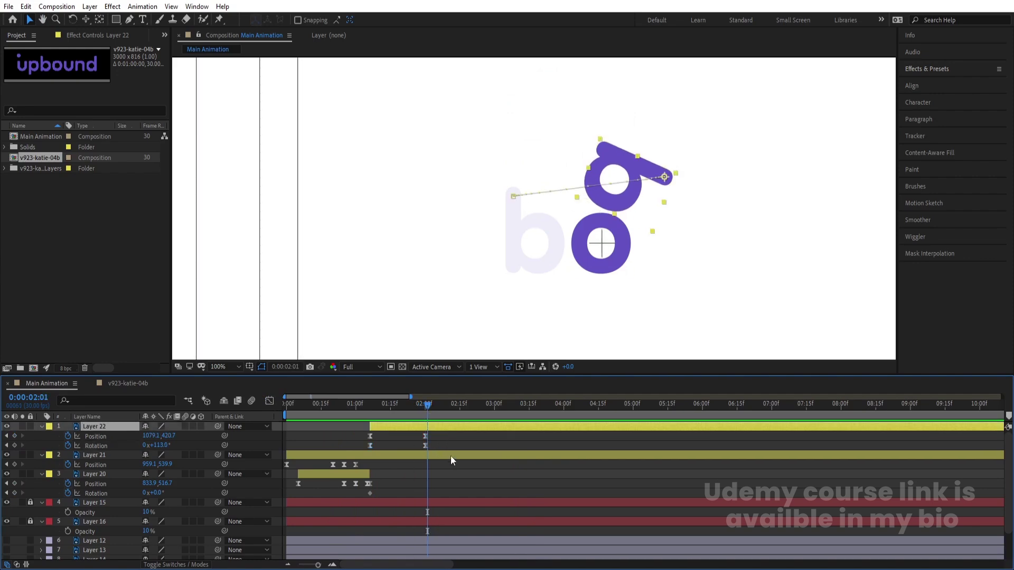
{"action": "left_click", "coordinate": [14, 436]}
{"action": "left_click", "coordinate": [14, 446]}
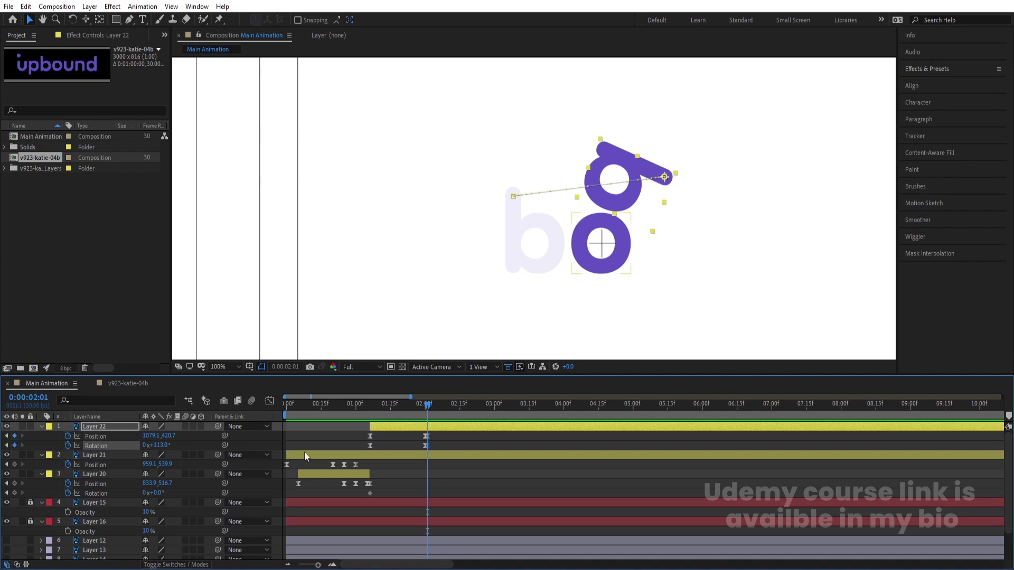
Step: At 0:00:02:16, set Layer 22's Rotation to 289° and lower it to Position 1079.1, 505.7
{"action": "left_click", "coordinate": [443, 443]}
{"action": "key", "text": "space"}
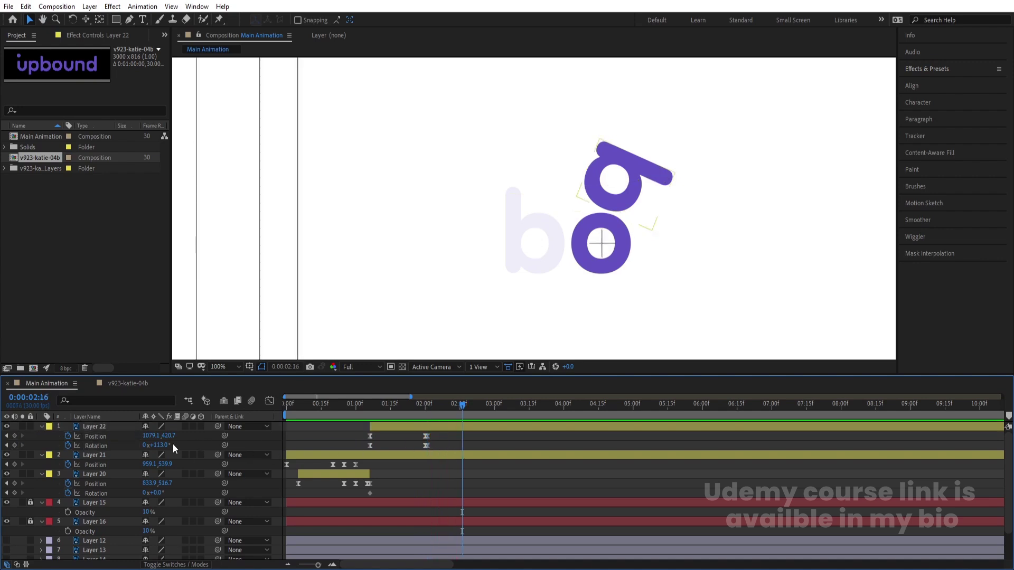
{"action": "left_click_drag", "start_coordinate": [160, 445], "coordinate": [495, 412]}
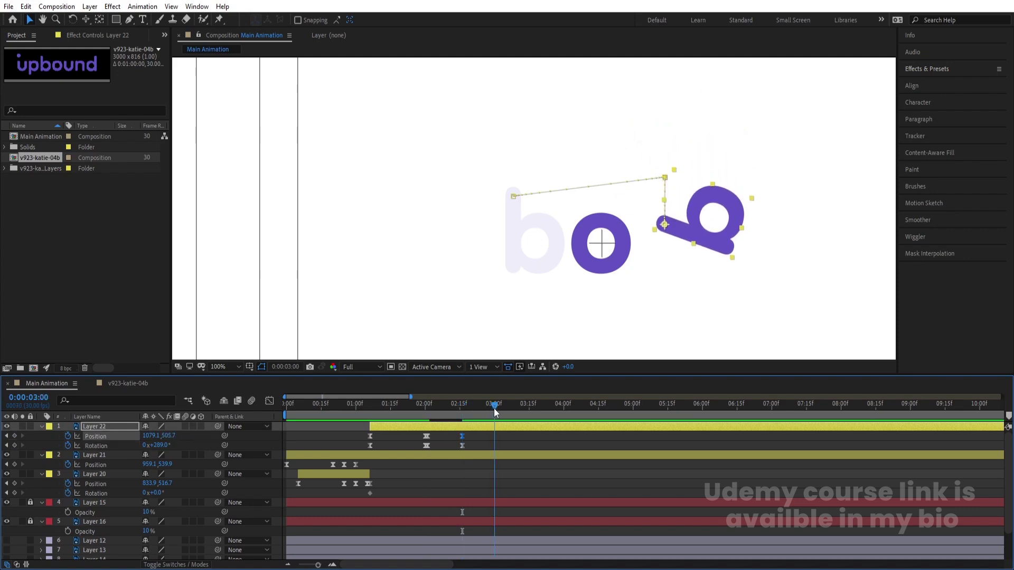
Step: At 0:00:03:00, set Layer 22's Rotation to 106° and its Position to 1079.1, 488.7
{"action": "left_click_drag", "start_coordinate": [161, 447], "coordinate": [85, 467]}
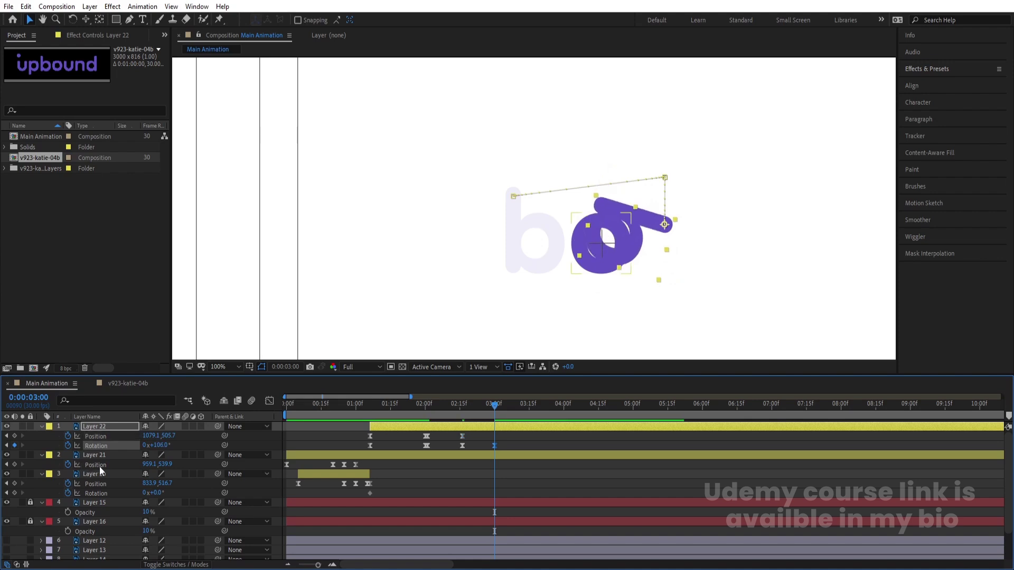
{"action": "left_click", "coordinate": [14, 436]}
{"action": "left_click_drag", "start_coordinate": [173, 438], "coordinate": [163, 437]}
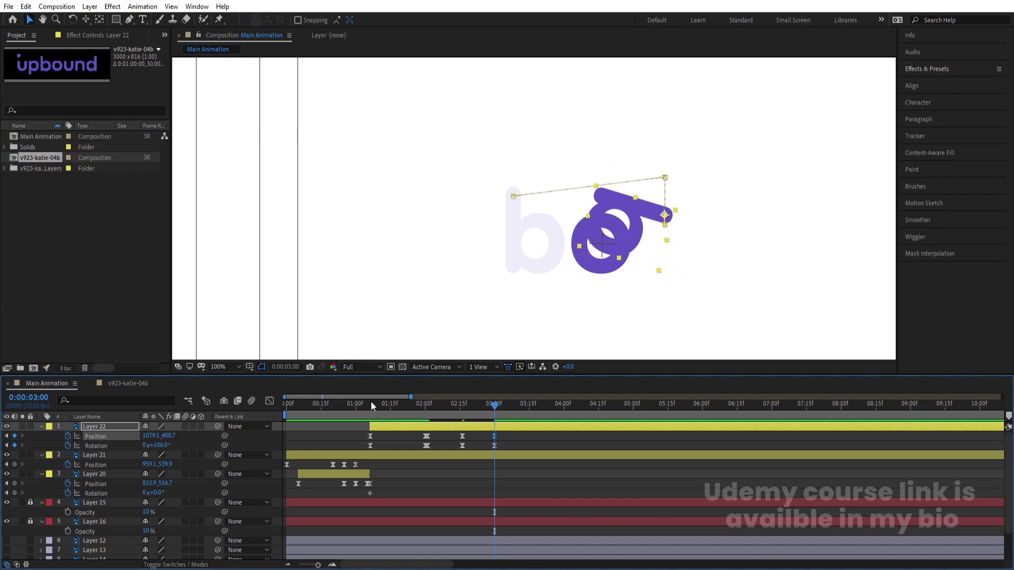
Step: Easy-ease Layer 22's keyframes from 0:00:02:01 on, shape speed peaks just after 0:00:02:01 and just before 0:00:03:00, and preview the swing
{"action": "key", "text": "equal"}
{"action": "left_click_drag", "start_coordinate": [504, 436], "coordinate": [363, 455]}
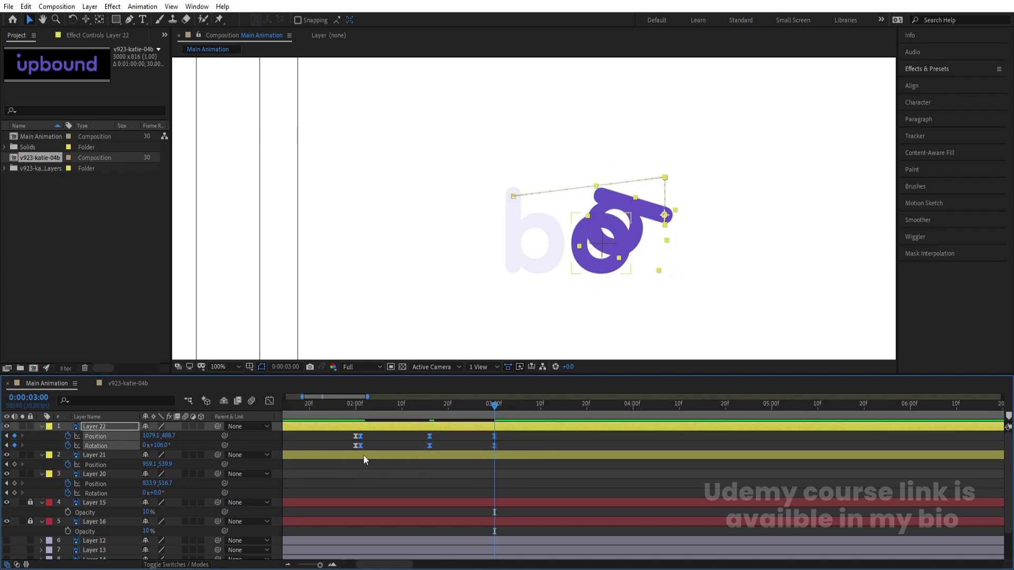
{"action": "left_click", "coordinate": [270, 401]}
{"action": "key", "text": "F9"}
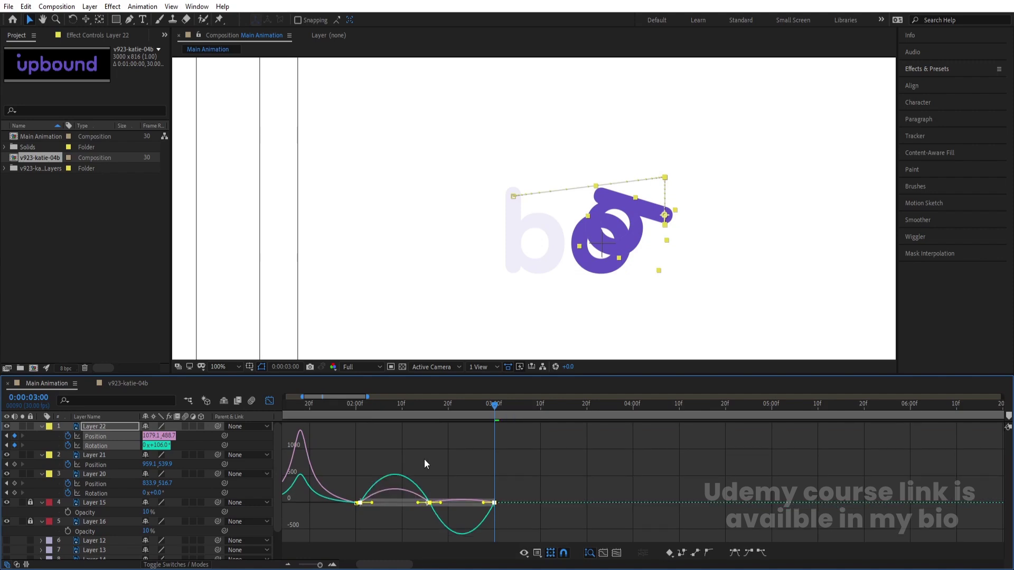
{"action": "left_click_drag", "start_coordinate": [458, 475], "coordinate": [489, 503]}
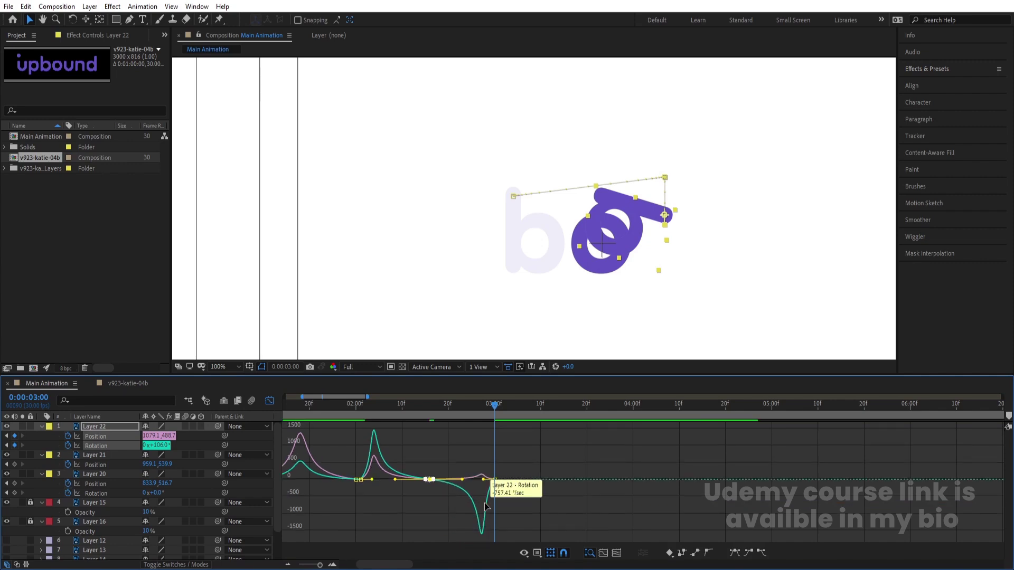
{"action": "left_click_drag", "start_coordinate": [513, 459], "coordinate": [494, 480]}
{"action": "mouse_move", "coordinate": [373, 492]}
{"action": "left_mouse_down"}
{"action": "mouse_move", "coordinate": [361, 458]}
{"action": "mouse_move", "coordinate": [364, 475]}
{"action": "left_mouse_up"}
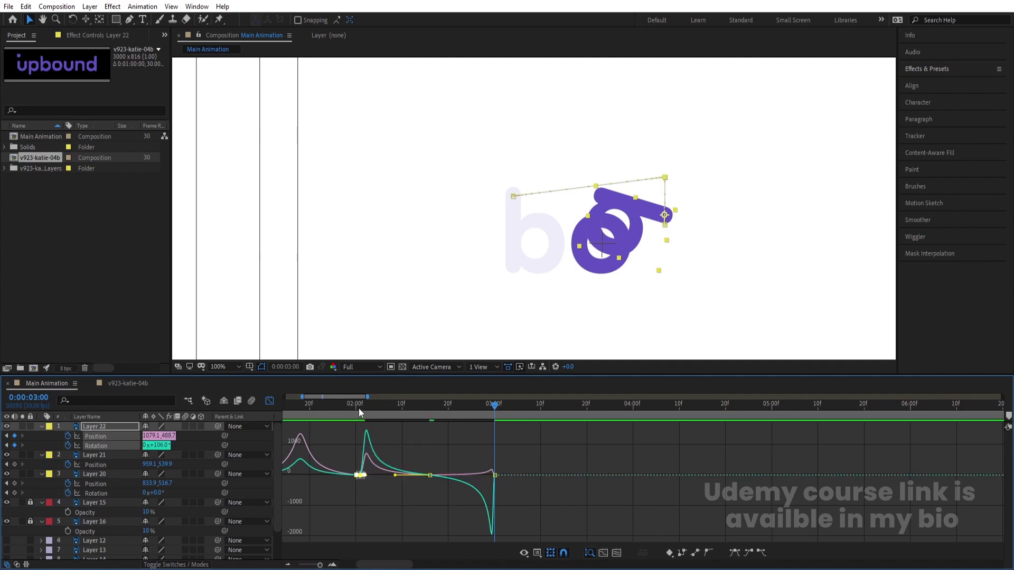
{"action": "left_click", "coordinate": [359, 409]}
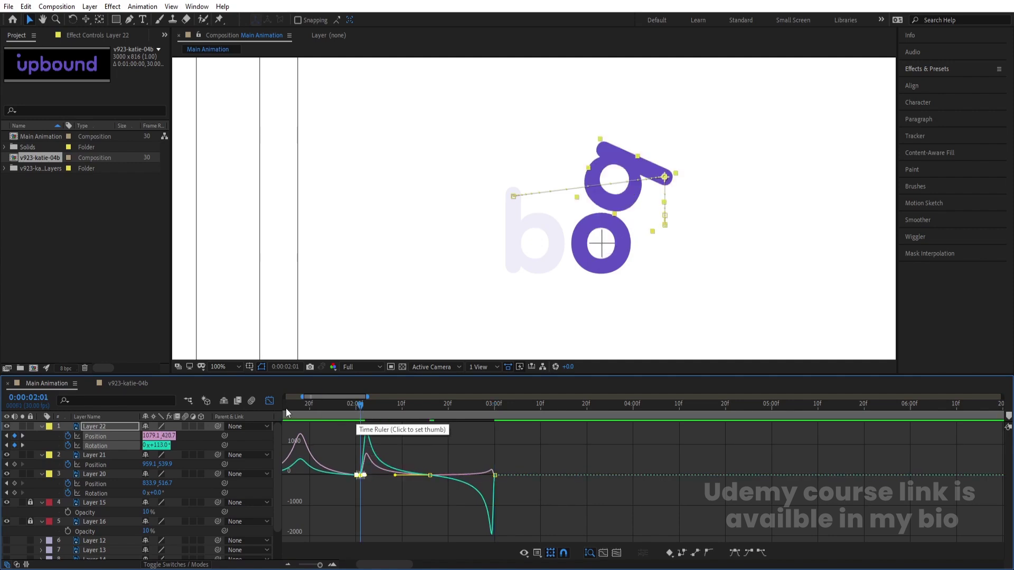
{"action": "left_click", "coordinate": [269, 402]}
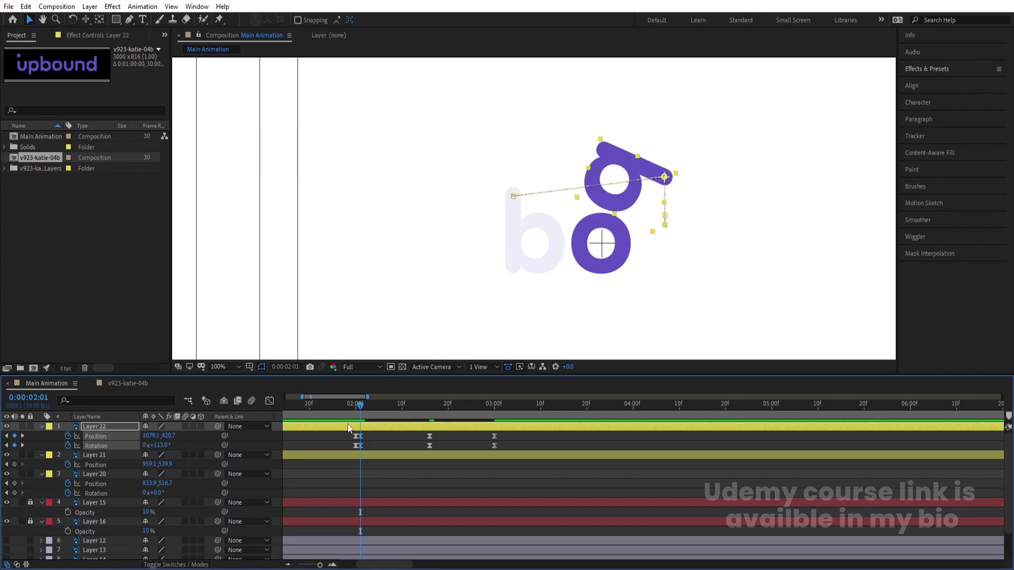
{"action": "key", "text": "space"}
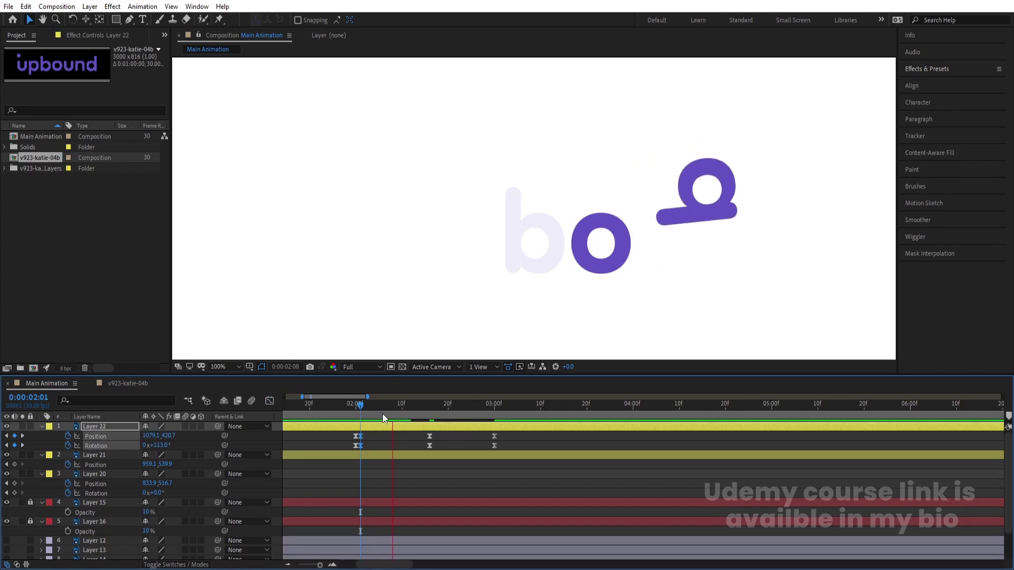
{"action": "key", "text": "space"}
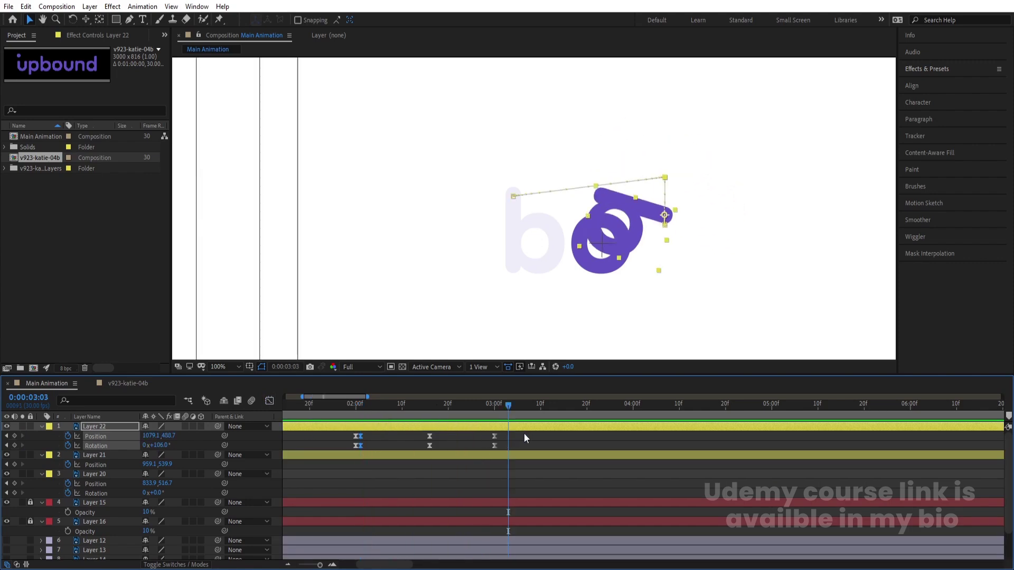
Step: Compress Layer 22's swing keyframes so the last pair sits at 0:00:02:20, and preview the faster swing
{"action": "left_click_drag", "start_coordinate": [524, 433], "coordinate": [400, 445]}
{"action": "left_click_drag", "start_coordinate": [494, 436], "coordinate": [445, 436]}
{"action": "left_click", "coordinate": [346, 405]}
{"action": "key", "text": "space"}
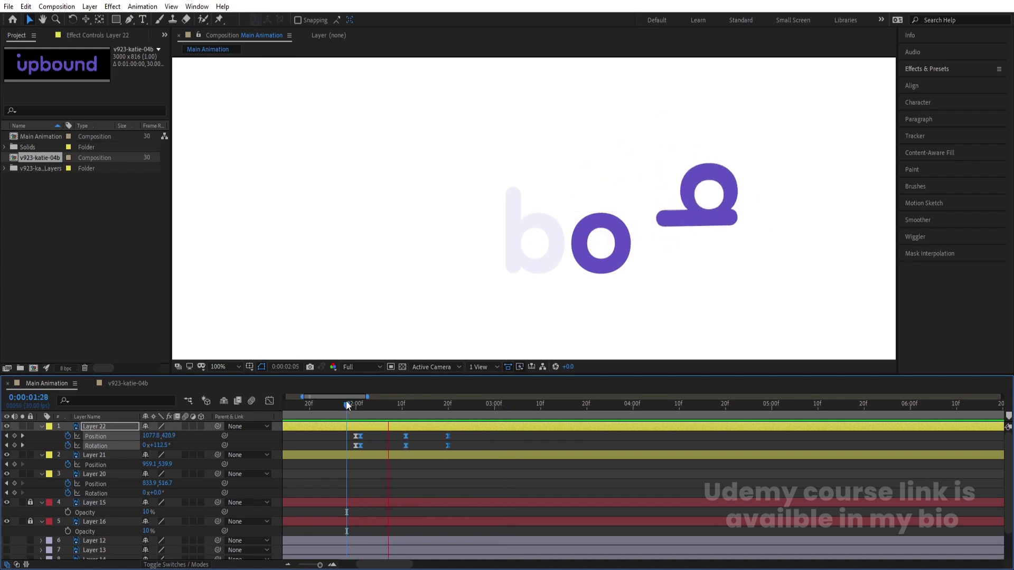
{"action": "key", "text": "space"}
Step: Copy Layer 22's starting Position and Rotation keyframes to 0:00:03:00 to return the b, and preview the animation
{"action": "key", "text": "minus"}
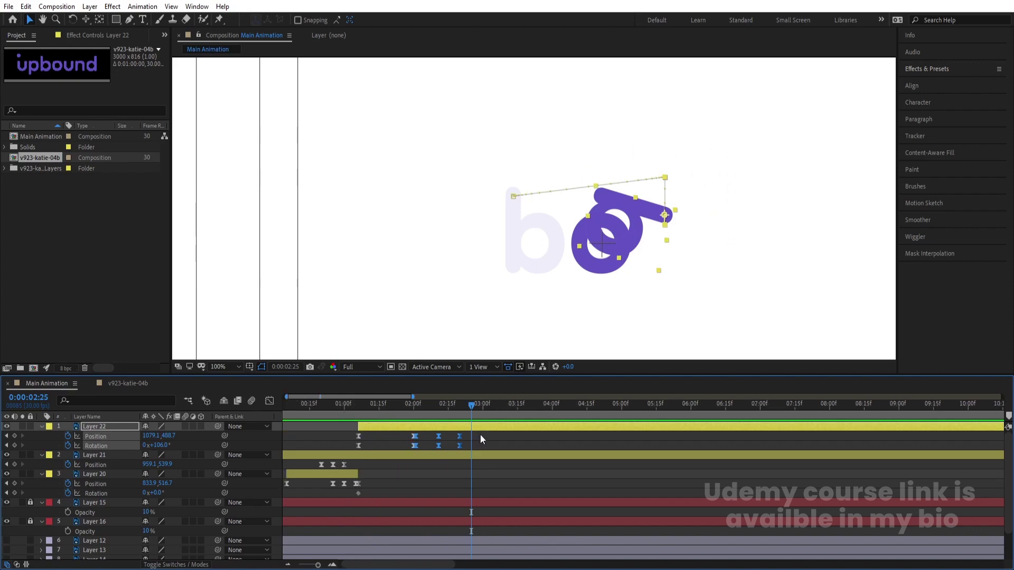
{"action": "left_click", "coordinate": [480, 433]}
{"action": "left_click_drag", "start_coordinate": [472, 411], "coordinate": [483, 411]}
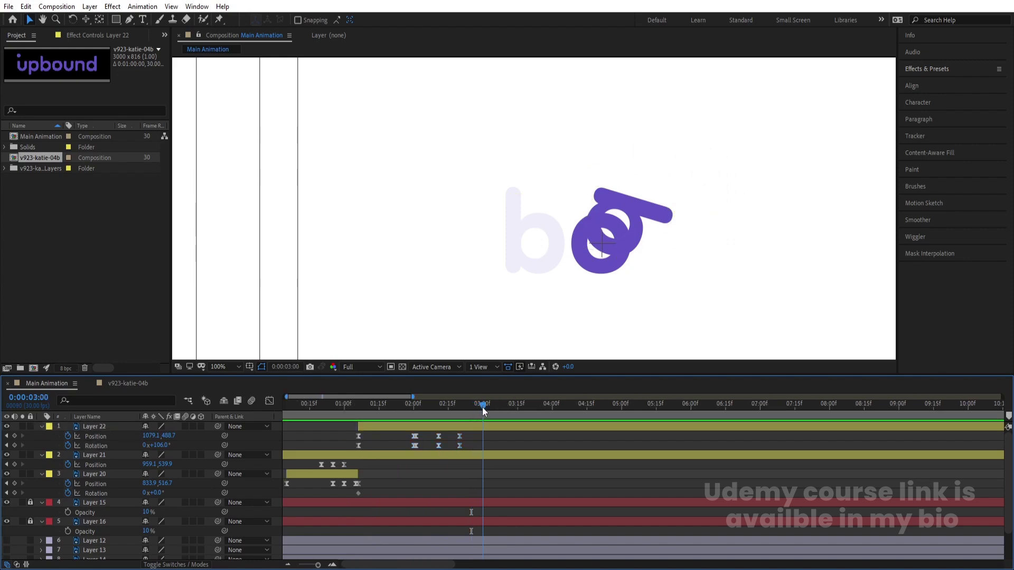
{"action": "left_click_drag", "start_coordinate": [376, 433], "coordinate": [355, 445]}
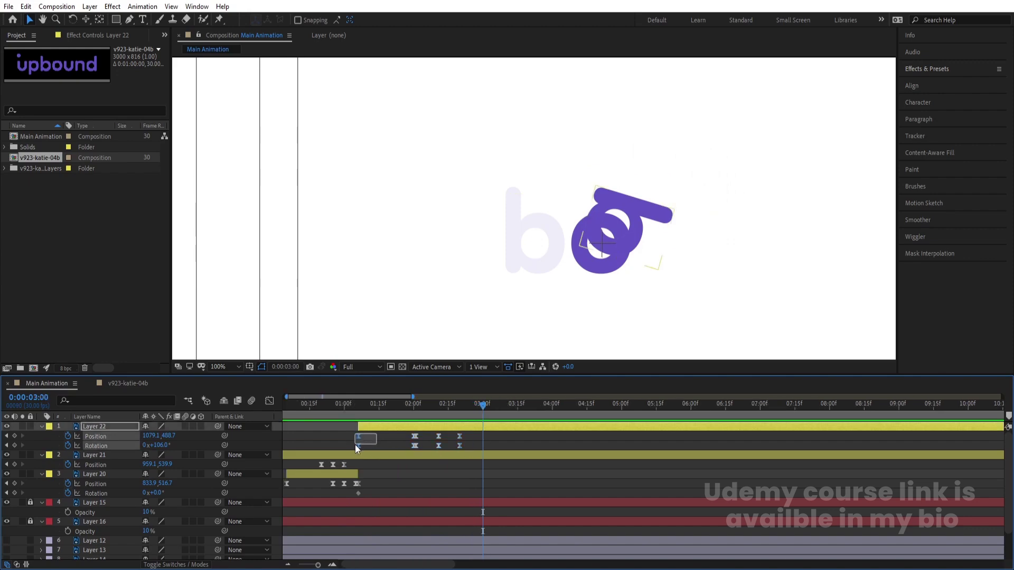
{"action": "key", "text": "ctrl+c"}
{"action": "key", "text": "ctrl+v"}
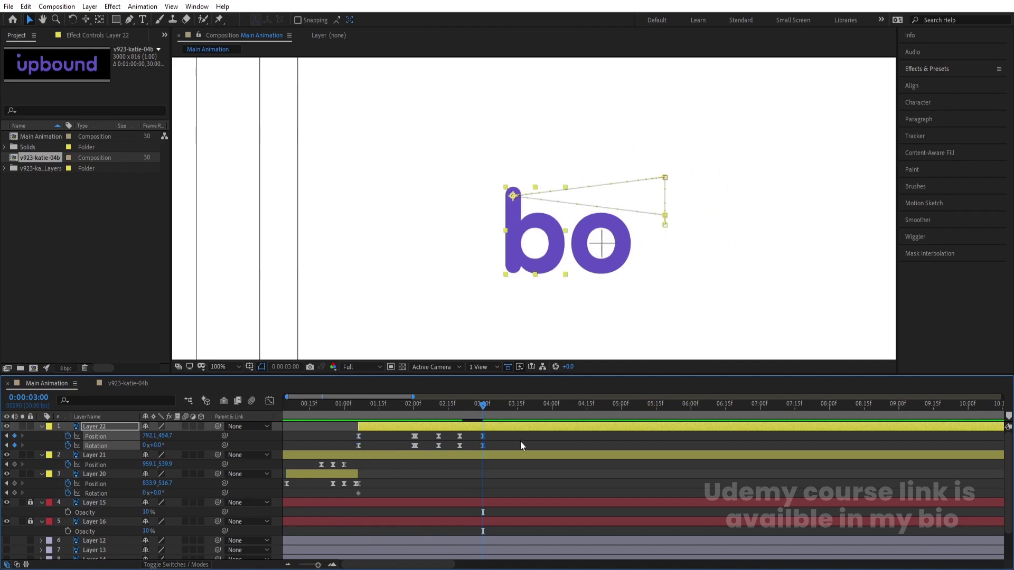
{"action": "left_click_drag", "start_coordinate": [482, 411], "coordinate": [336, 410]}
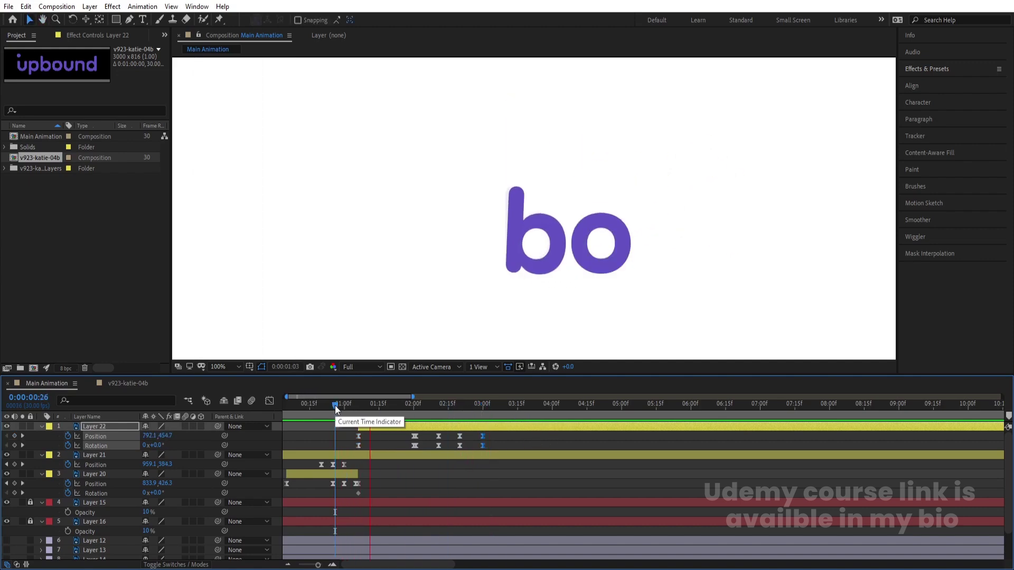
{"action": "key", "text": "space"}
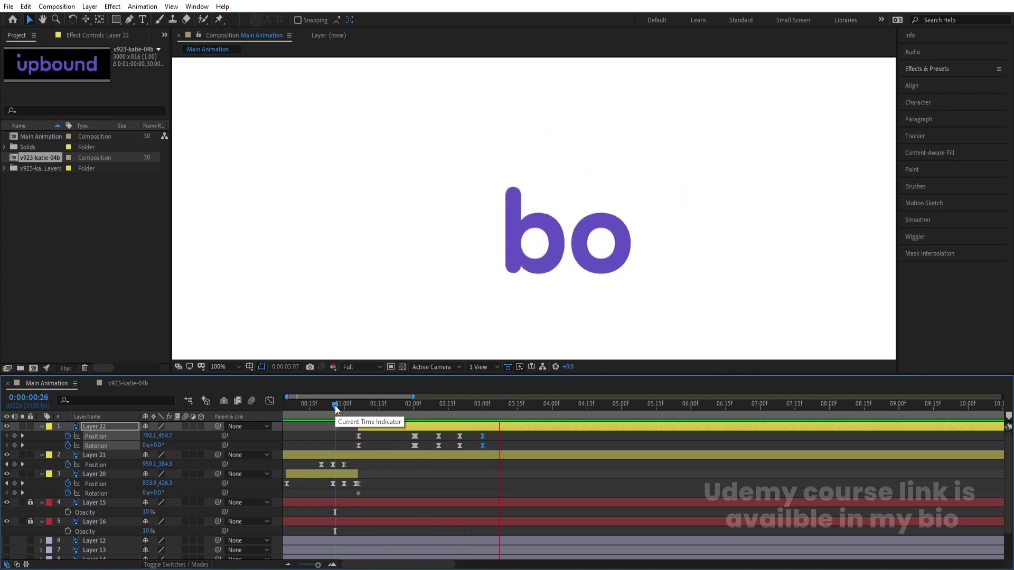
Step: Move Layer 22's final keyframes to 0:00:03:10, paste copies of its 0:00:02:11 keyframes at 0:00:03:00, and preview the second swing
{"action": "key", "text": "equal"}
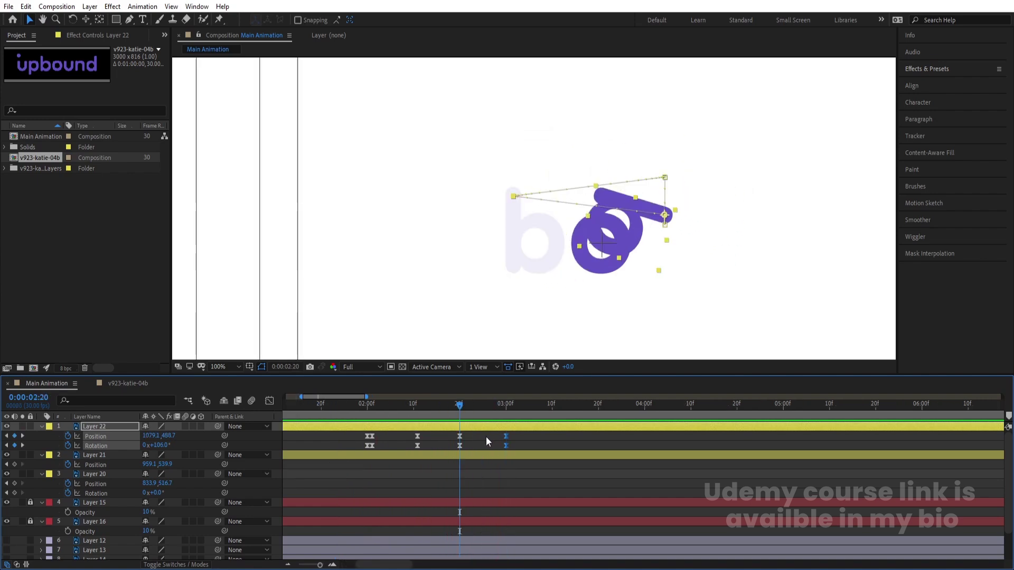
{"action": "left_click_drag", "start_coordinate": [503, 436], "coordinate": [551, 435]}
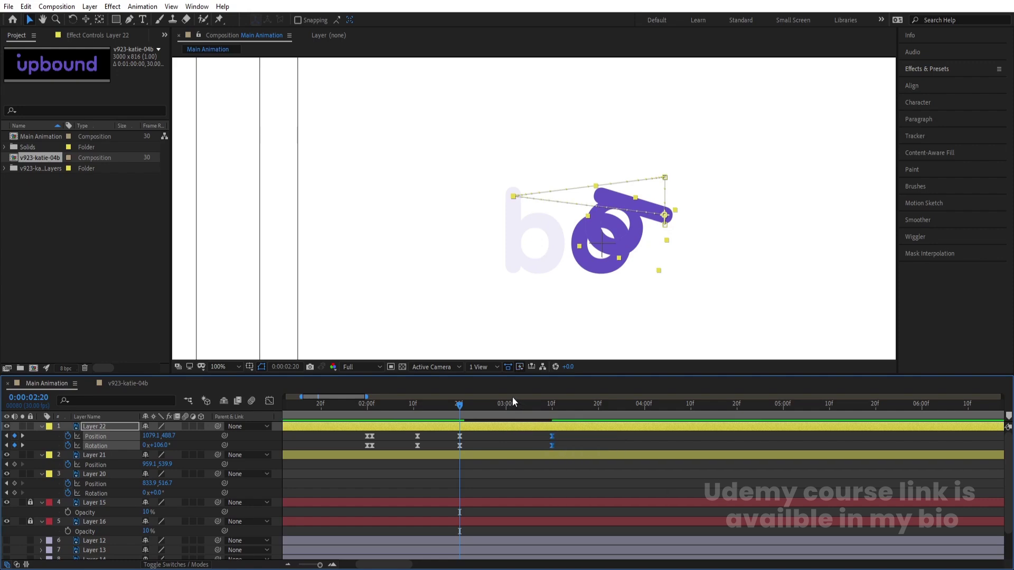
{"action": "left_click_drag", "start_coordinate": [508, 406], "coordinate": [506, 404]}
{"action": "key", "text": "ctrl+c"}
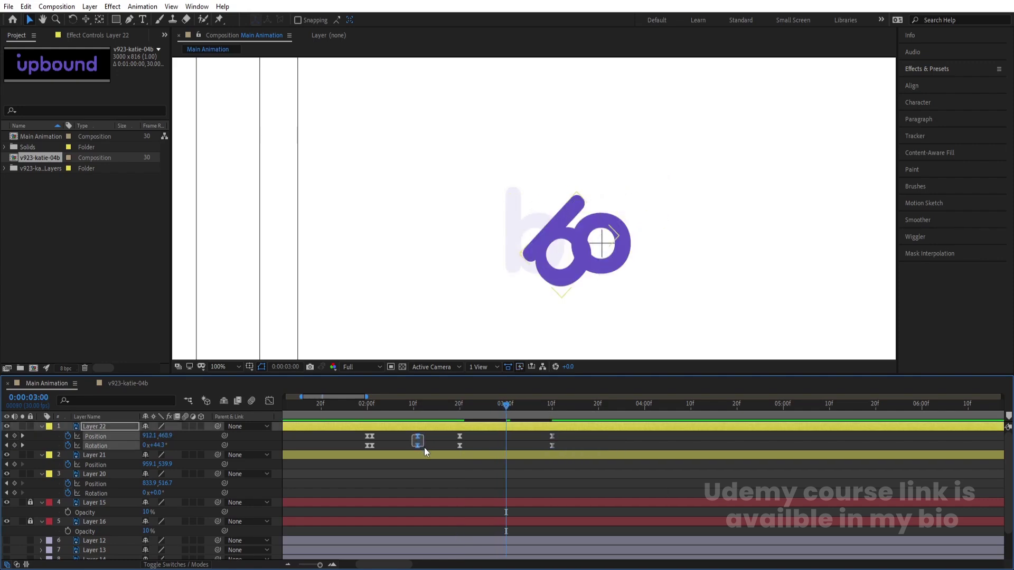
{"action": "key", "text": "ctrl+v"}
{"action": "left_click", "coordinate": [414, 406]}
{"action": "key", "text": "space"}
{"action": "key", "text": "space"}
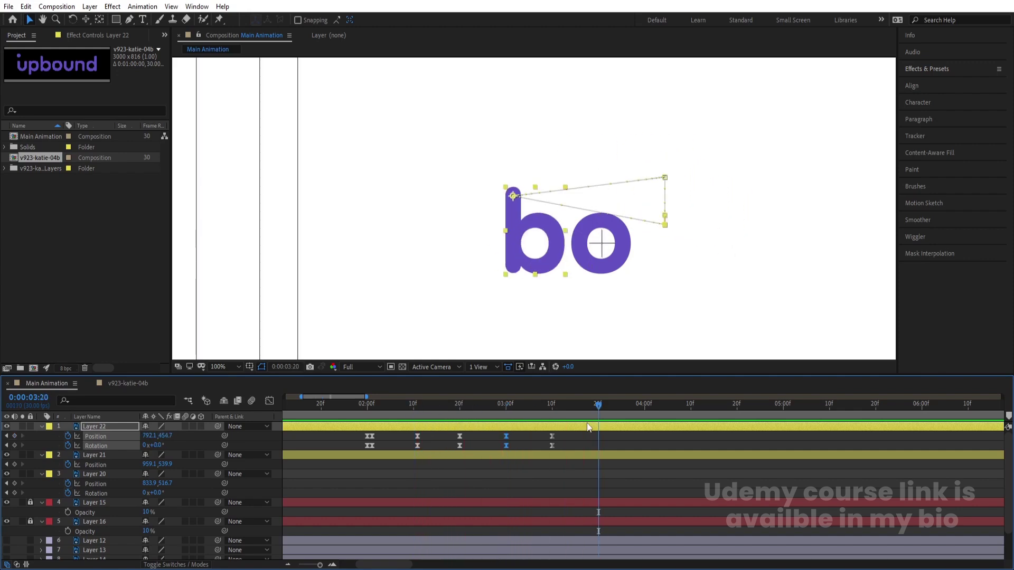
Step: Move Layer 22's final Position and Rotation keyframes to about 0:00:03:19 and preview the slower return
{"action": "left_click_drag", "start_coordinate": [553, 435], "coordinate": [593, 437]}
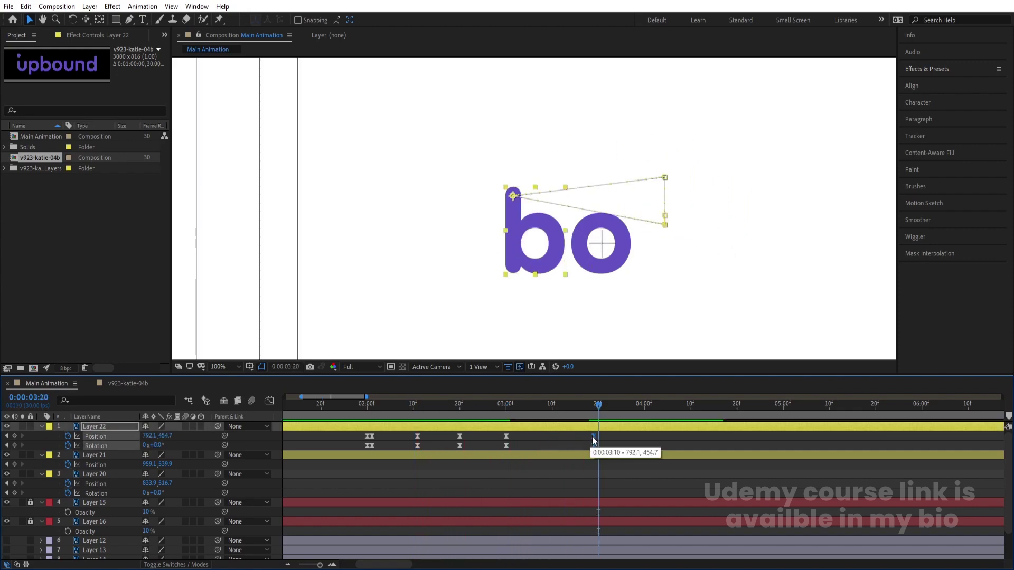
{"action": "left_click", "coordinate": [469, 405]}
{"action": "key", "text": "space"}
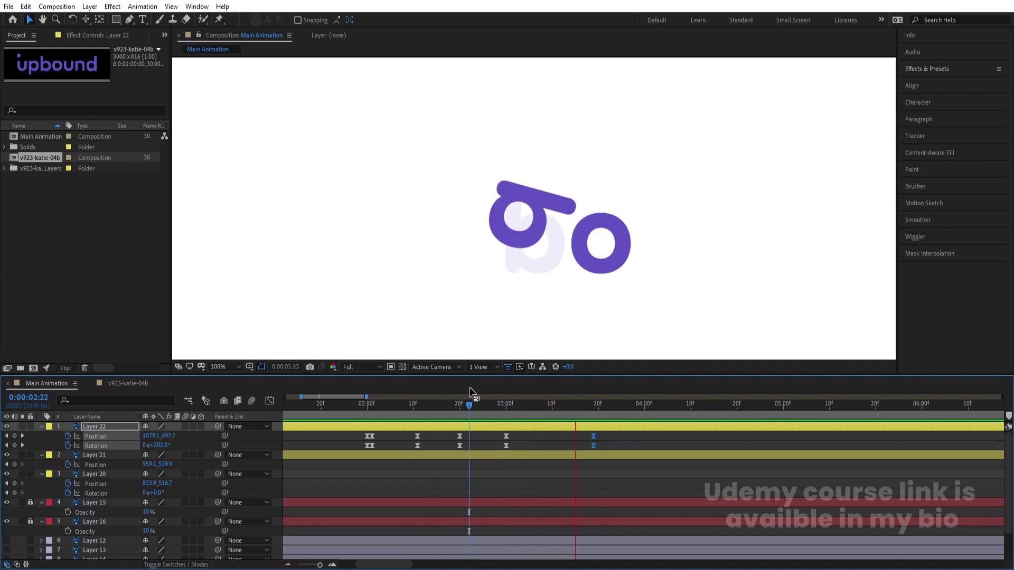
Step: Replay the b's swing over the o and its return from about 0:00:02:02
{"action": "key", "text": "space"}
{"action": "left_click_drag", "start_coordinate": [621, 434], "coordinate": [591, 451]}
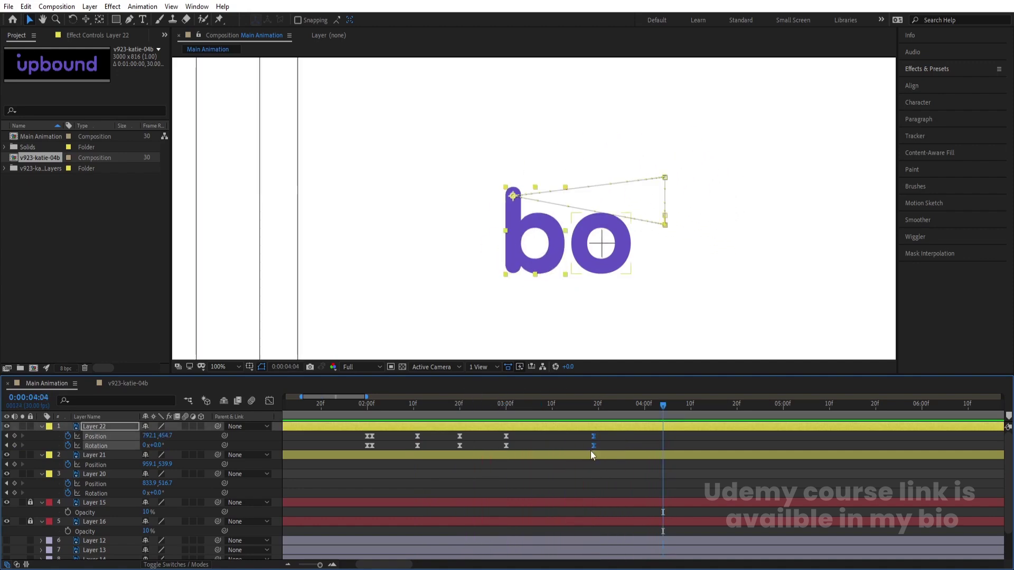
{"action": "left_click_drag", "start_coordinate": [542, 417], "coordinate": [375, 396]}
{"action": "key", "text": "space"}
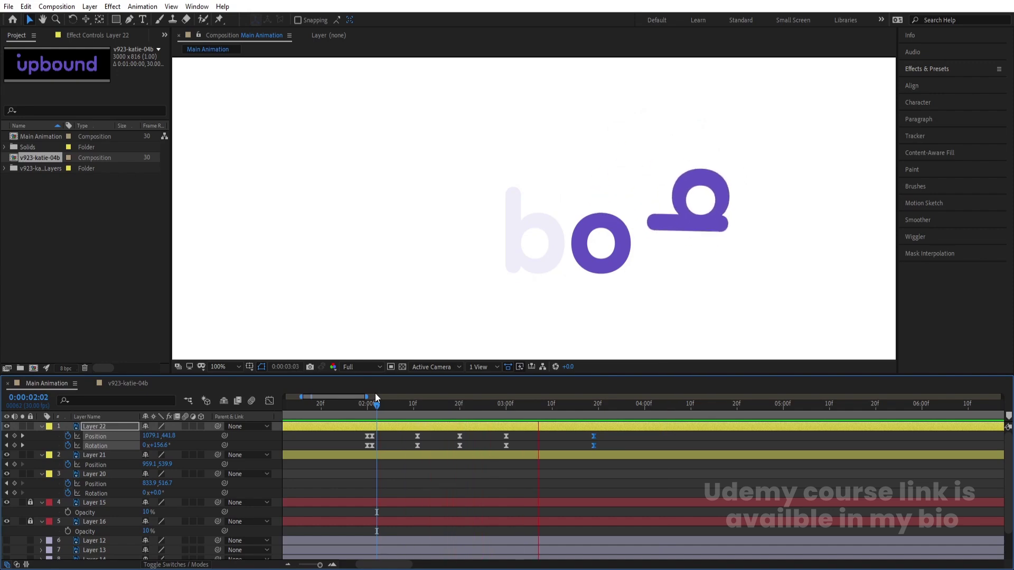
{"action": "key", "text": "space"}
Step: Fit the whole composition in the viewer and preview the animation from the first frame
{"action": "key", "text": "minus"}
{"action": "key", "text": "minus"}
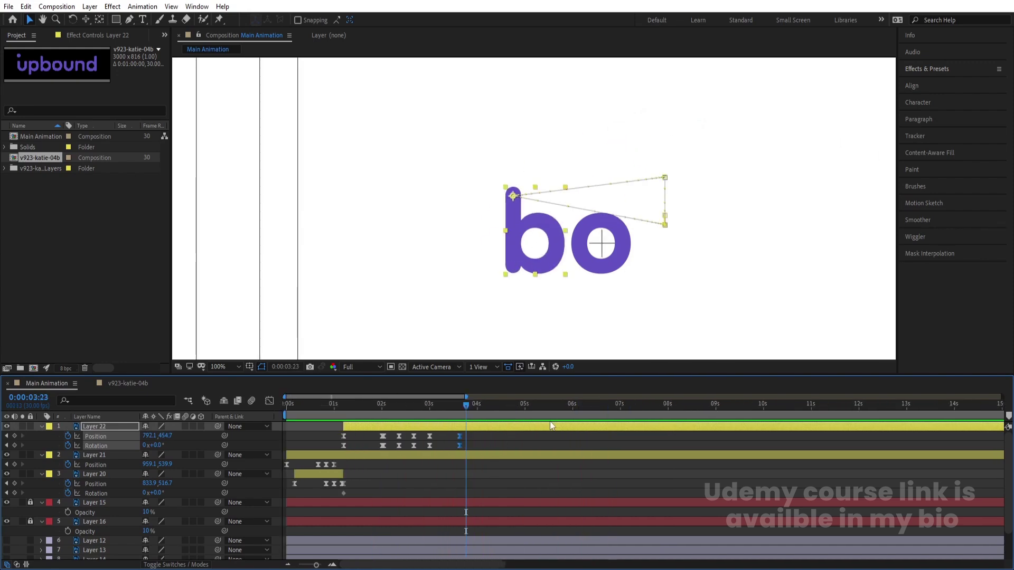
{"action": "key", "text": "Home"}
{"action": "left_click", "coordinate": [236, 370]}
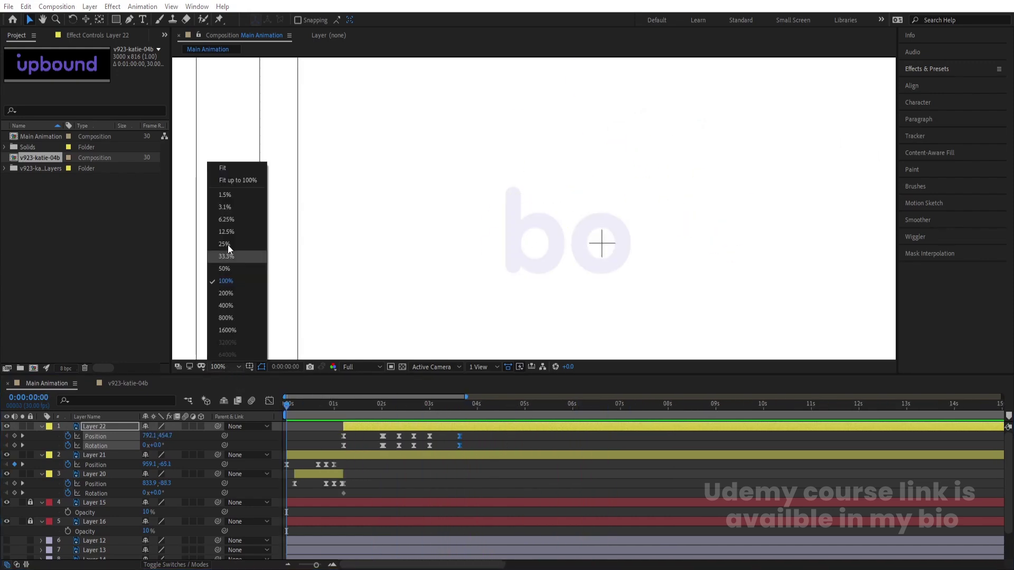
{"action": "left_click", "coordinate": [223, 167]}
{"action": "key", "text": "space"}
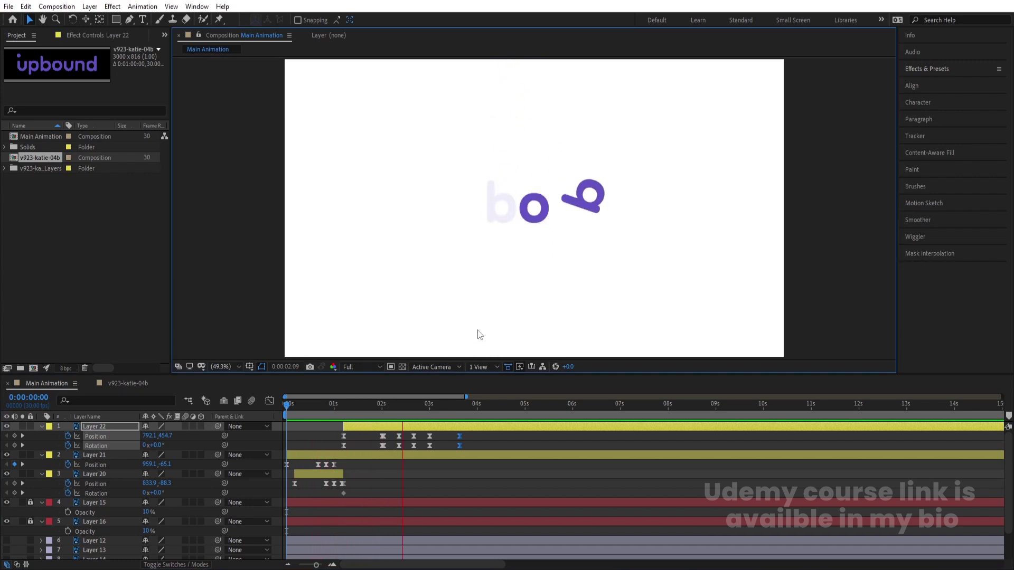
{"action": "key", "text": "space"}
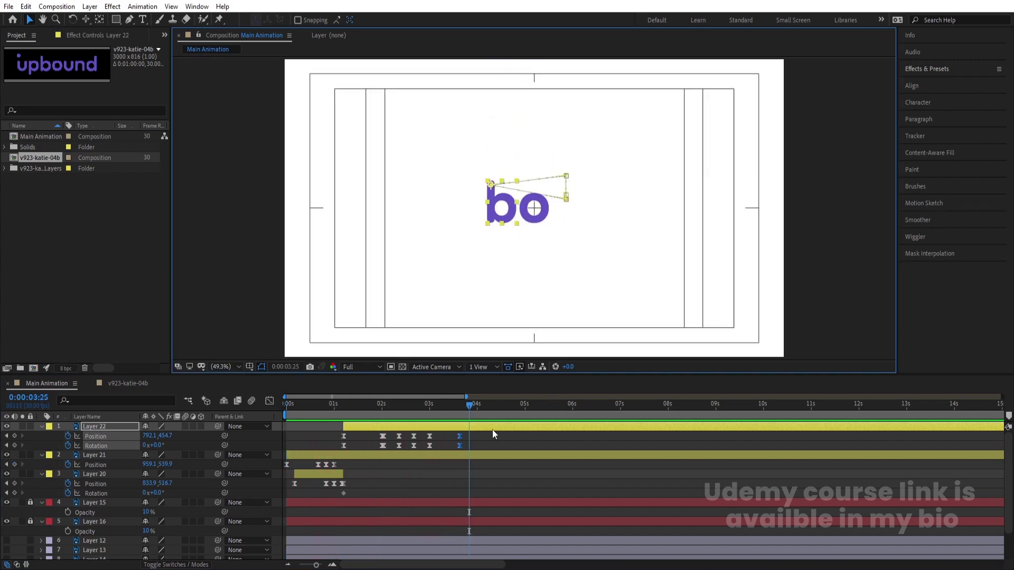
Step: Make the six hidden letter layers, Layer 12 through Layer 18, visible and start them at 0:00:03:00
{"action": "left_click", "coordinate": [479, 443]}
{"action": "key", "text": "j"}
{"action": "key", "text": "j"}
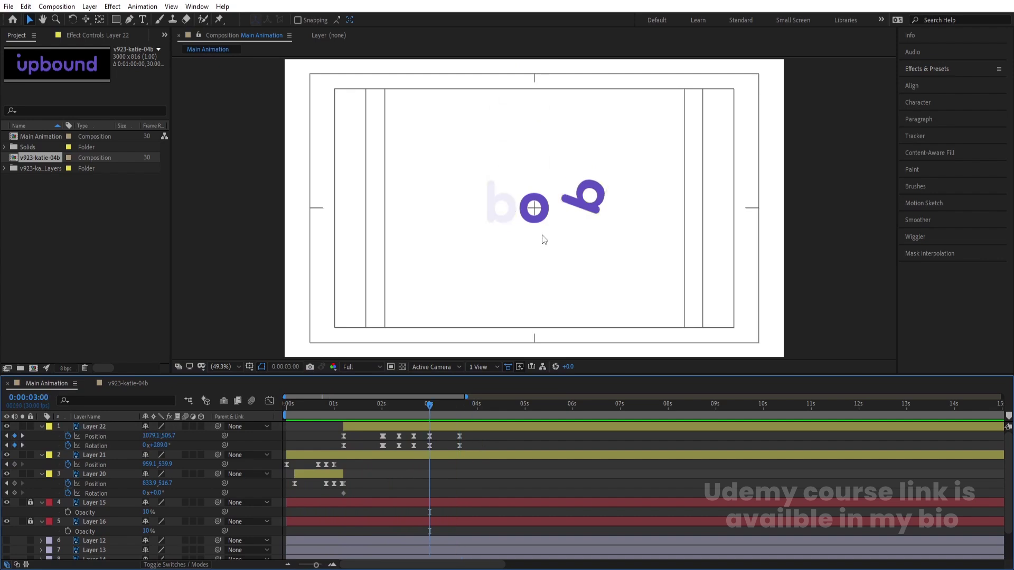
{"action": "scroll", "coordinate": [224, 515], "scroll_direction": "down", "scroll_amount": 3}
{"action": "left_click", "coordinate": [94, 508]}
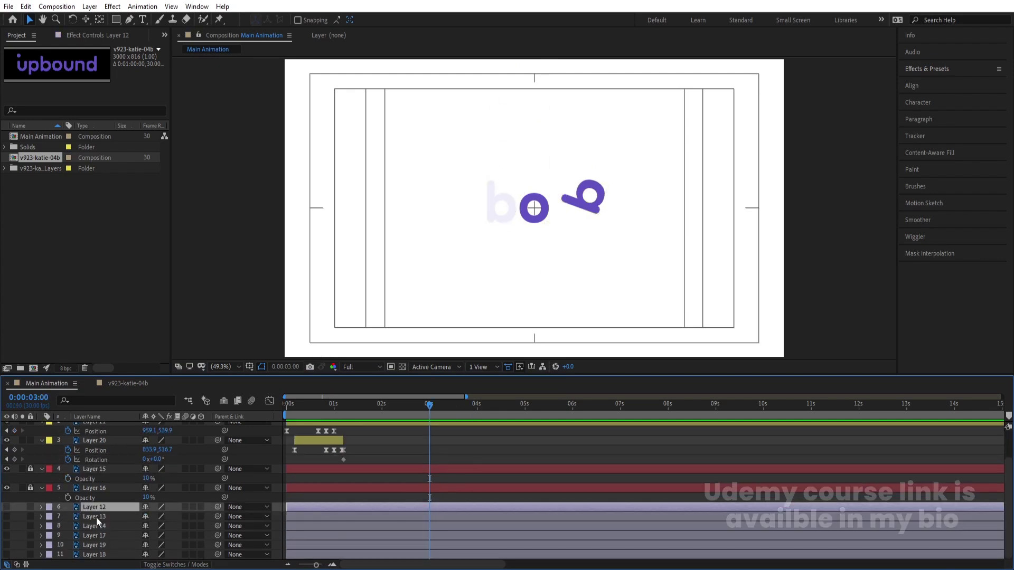
{"action": "left_click", "coordinate": [100, 556], "text": "shift"}
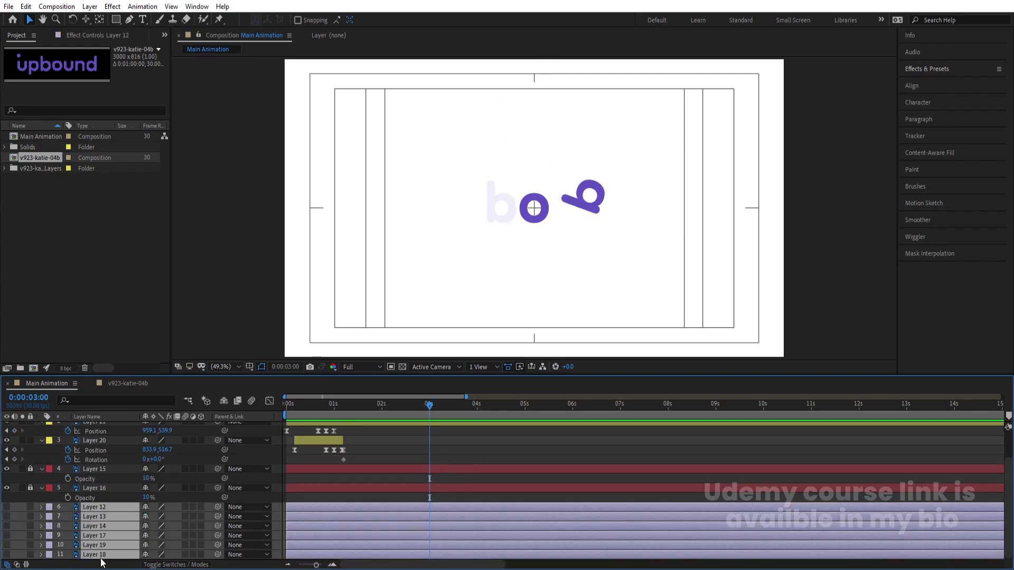
{"action": "left_click", "coordinate": [7, 508]}
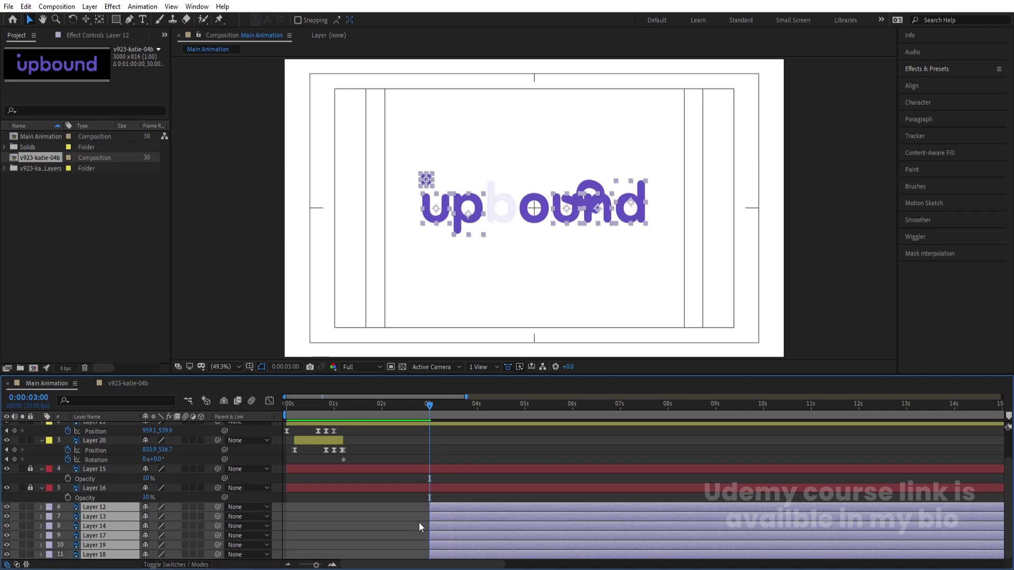
{"action": "key", "text": "bracketleft"}
Step: Separate the Position dimensions into X and Y on Layers 12, 13, 14, 17, 19 and 18
{"action": "key", "text": "p"}
{"action": "left_click", "coordinate": [98, 460]}
{"action": "left_click", "coordinate": [91, 479], "text": "shift"}
{"action": "left_click", "coordinate": [93, 497], "text": "shift"}
{"action": "left_click", "coordinate": [94, 518], "text": "shift"}
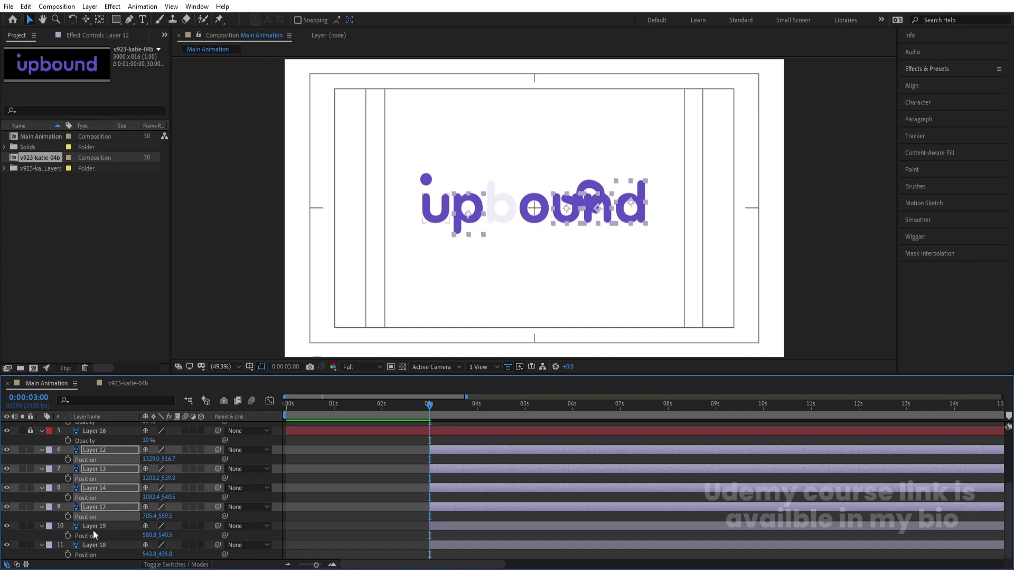
{"action": "left_click", "coordinate": [93, 533], "text": "shift"}
{"action": "left_click", "coordinate": [93, 553], "text": "shift"}
{"action": "right_click", "coordinate": [93, 555]}
{"action": "left_click", "coordinate": [129, 435]}
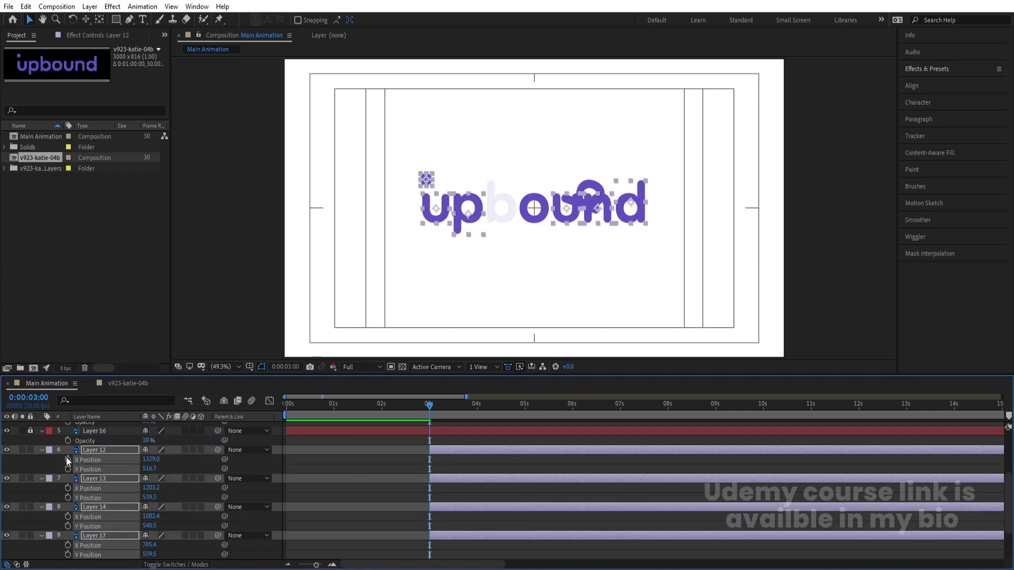
Step: Add X Position, Y Position and Rotation keyframes to the six letter layers at 0:00:03:00 and reveal these properties together
{"action": "left_click", "coordinate": [67, 459]}
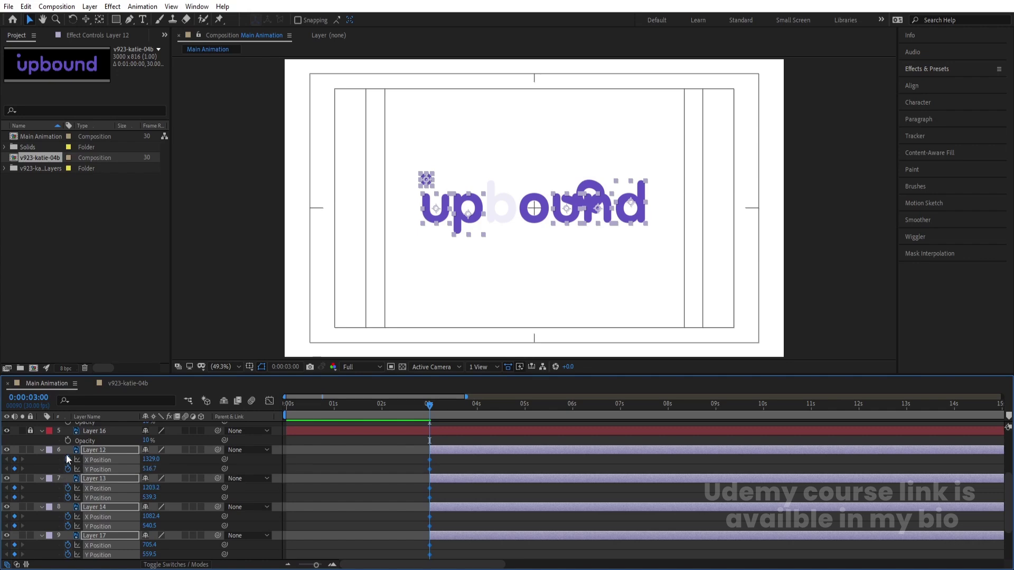
{"action": "key", "text": "r"}
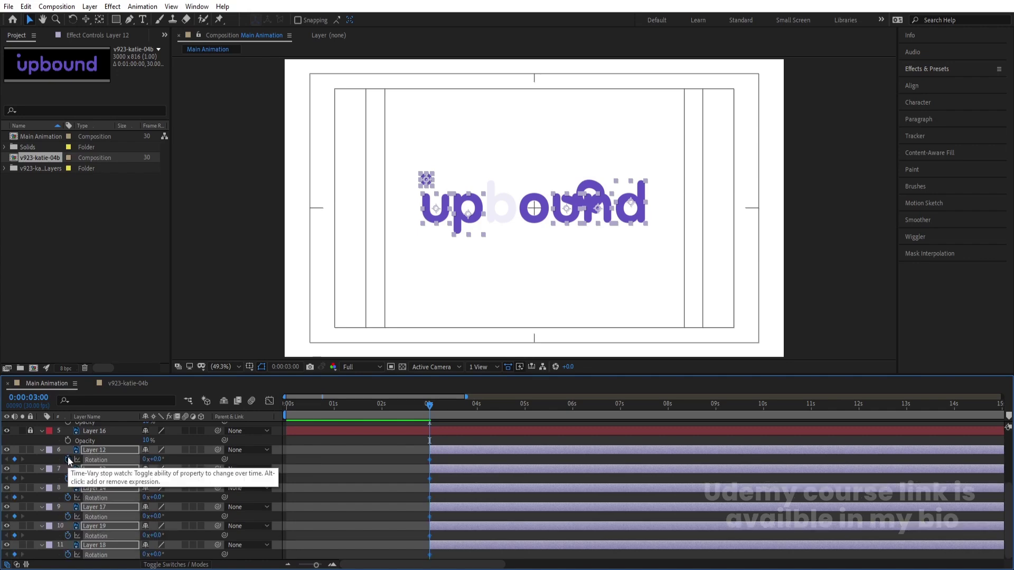
{"action": "key", "text": "shift+p"}
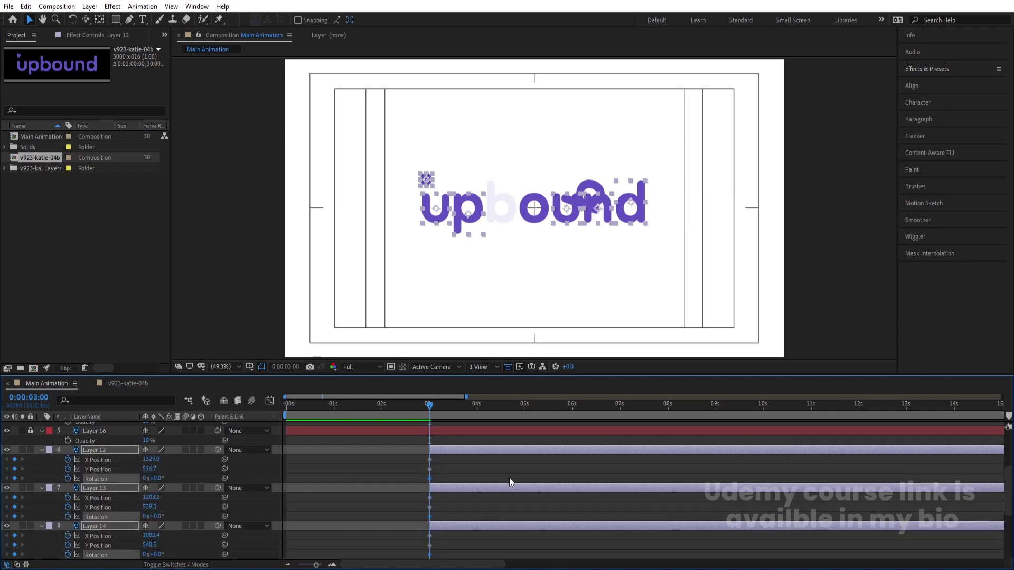
Step: Add X Position, Y Position and Rotation keyframes holding the six letters' final placement at 0:00:04:02
{"action": "key", "text": "space"}
{"action": "key", "text": "space"}
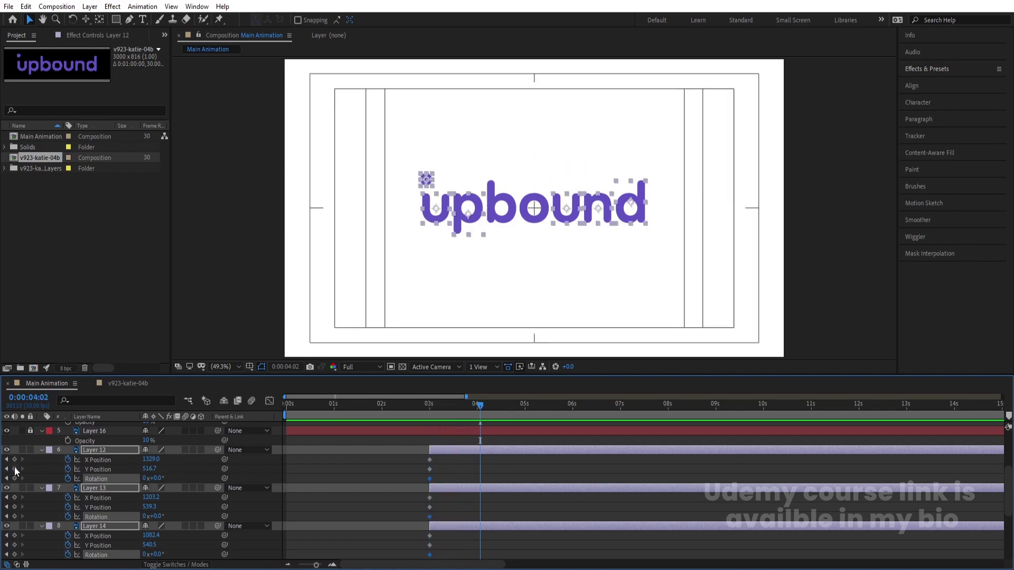
{"action": "left_click", "coordinate": [15, 469]}
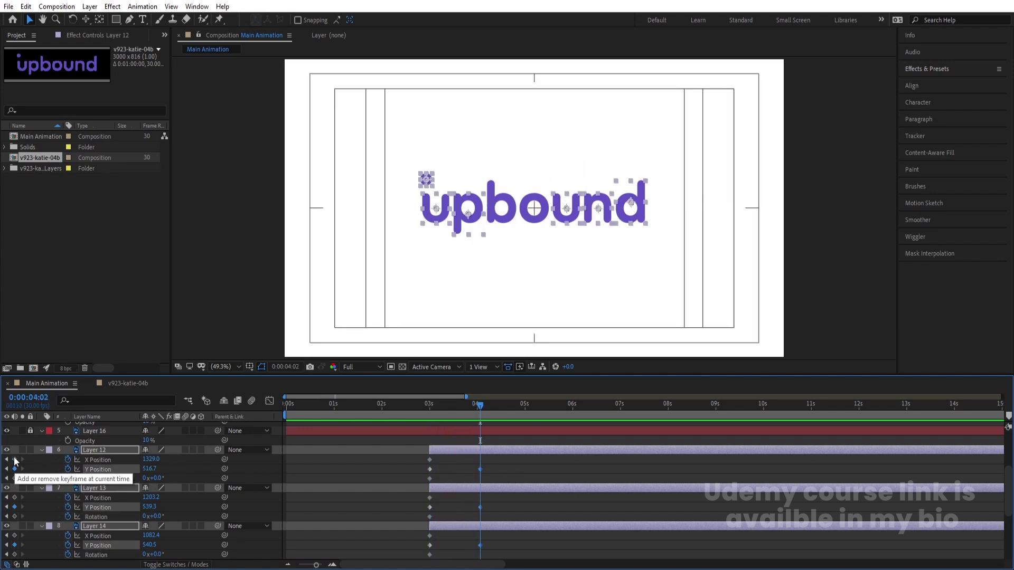
{"action": "left_click", "coordinate": [14, 460]}
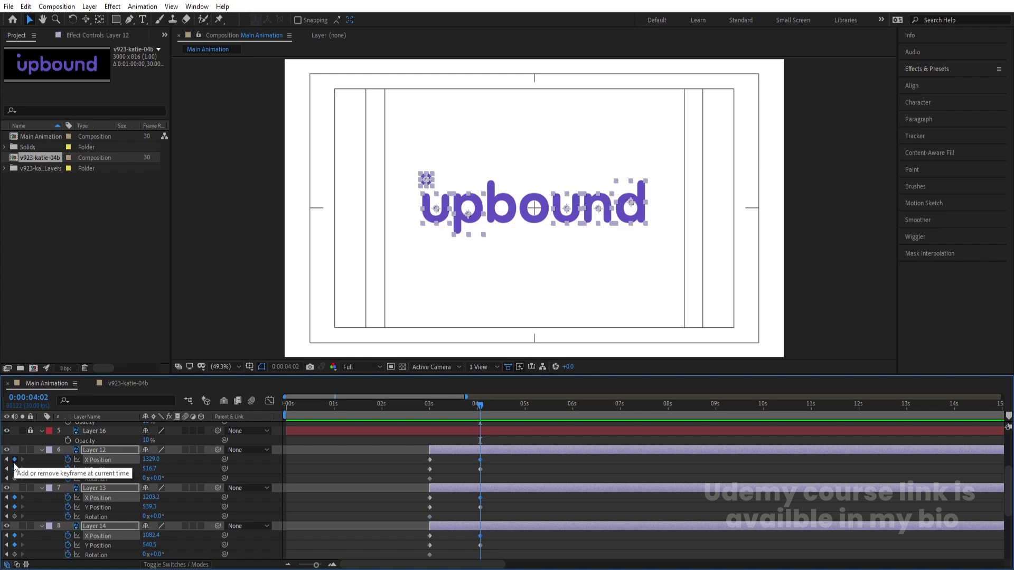
{"action": "left_click", "coordinate": [15, 479]}
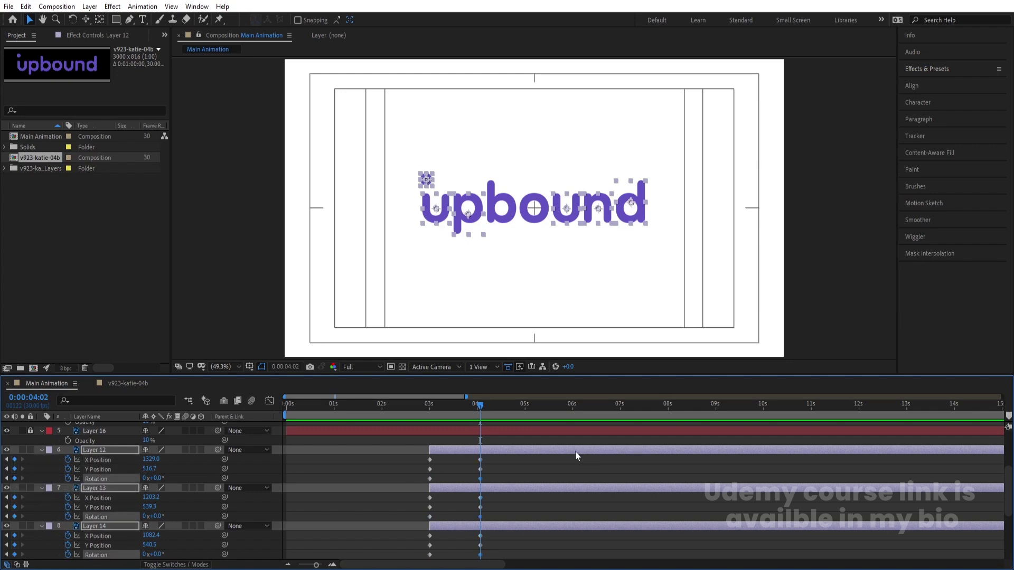
Step: At 0:00:03:00, centre the six letters on each other horizontally and vertically, and move the stack over the o at about 962.4, 538.0
{"action": "scroll", "coordinate": [479, 458], "scroll_direction": "up", "scroll_amount": 2}
{"action": "key", "text": "j"}
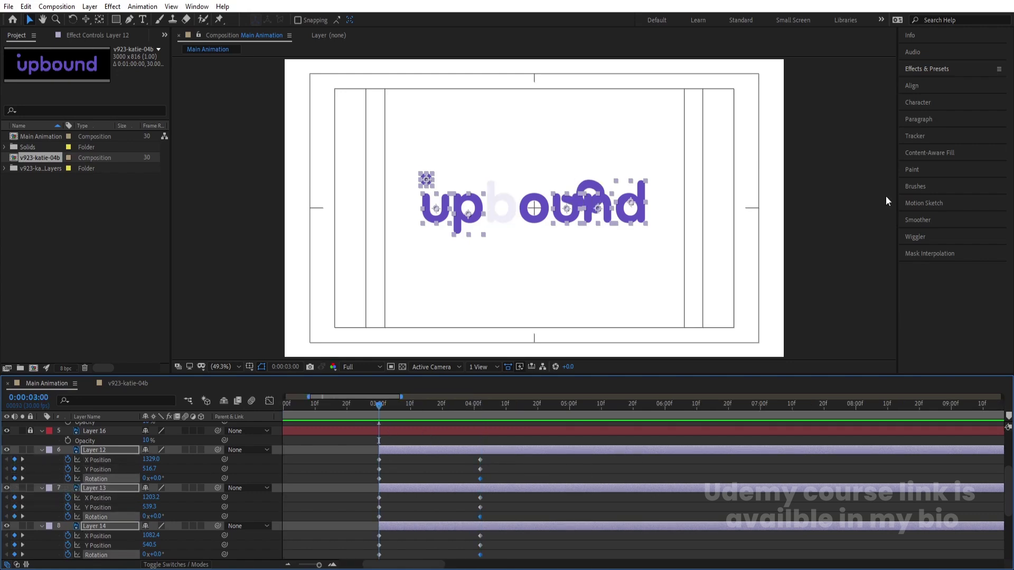
{"action": "left_click", "coordinate": [915, 85]}
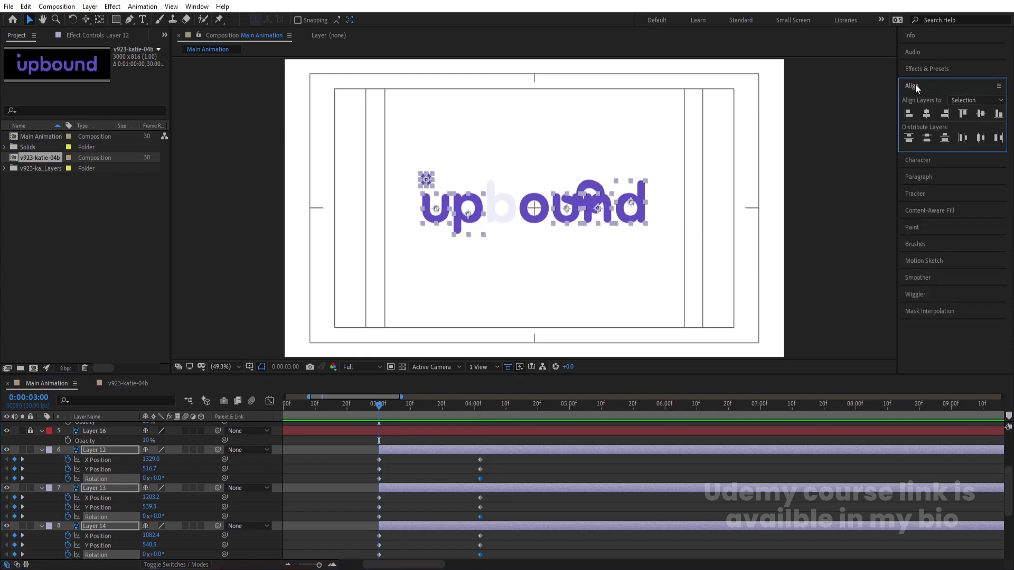
{"action": "left_click", "coordinate": [928, 113]}
{"action": "left_click", "coordinate": [981, 113]}
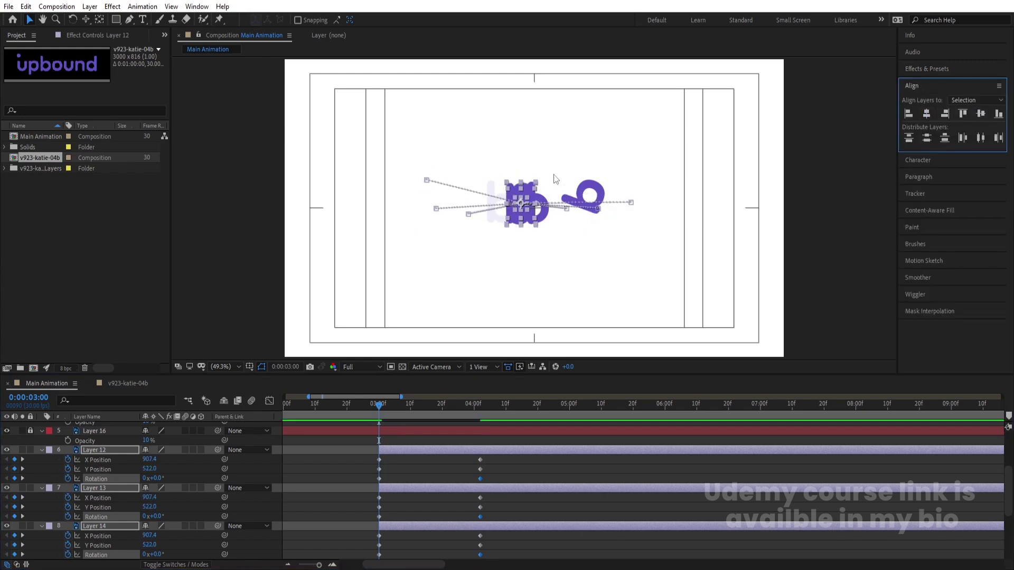
{"action": "scroll", "coordinate": [514, 218], "scroll_direction": "up", "scroll_amount": 3}
{"action": "left_click_drag", "start_coordinate": [515, 219], "coordinate": [542, 227]}
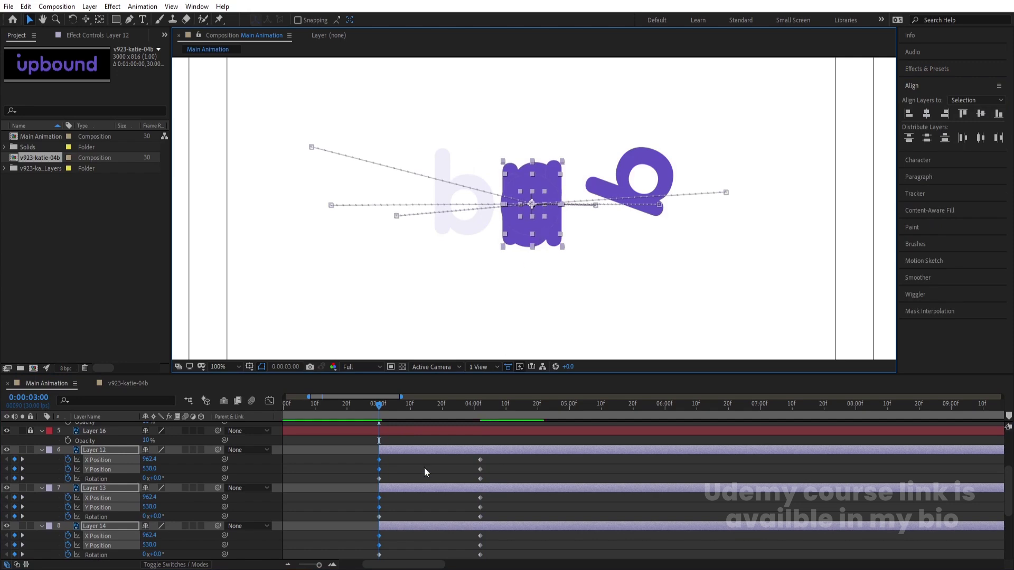
Step: At 0:00:03:16, raise the six letters together in Y Position by about 246 px, with Layer 12 at 281.4
{"action": "left_click", "coordinate": [428, 410]}
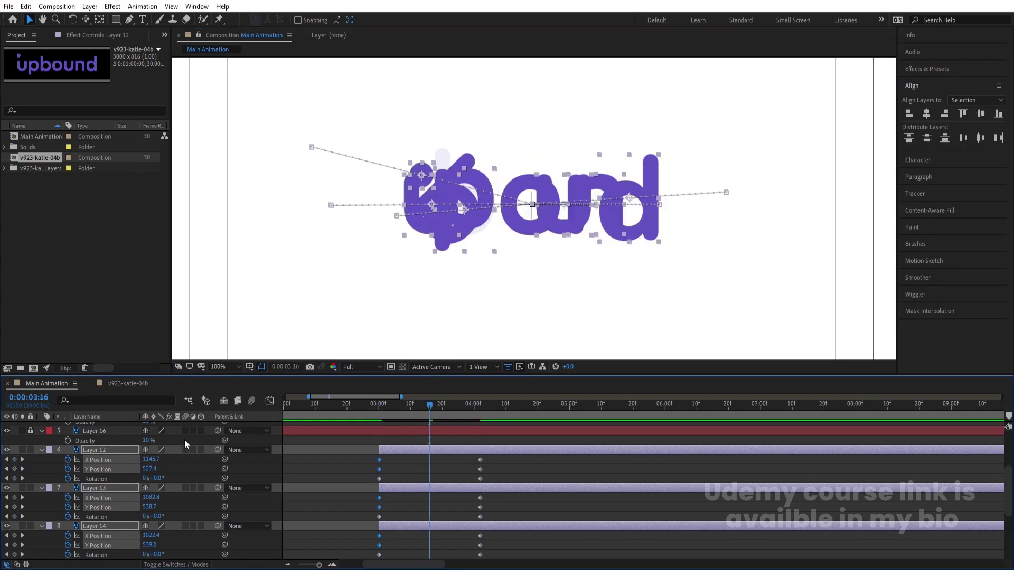
{"action": "key", "text": "comma"}
{"action": "left_click_drag", "start_coordinate": [150, 469], "coordinate": [3, 449]}
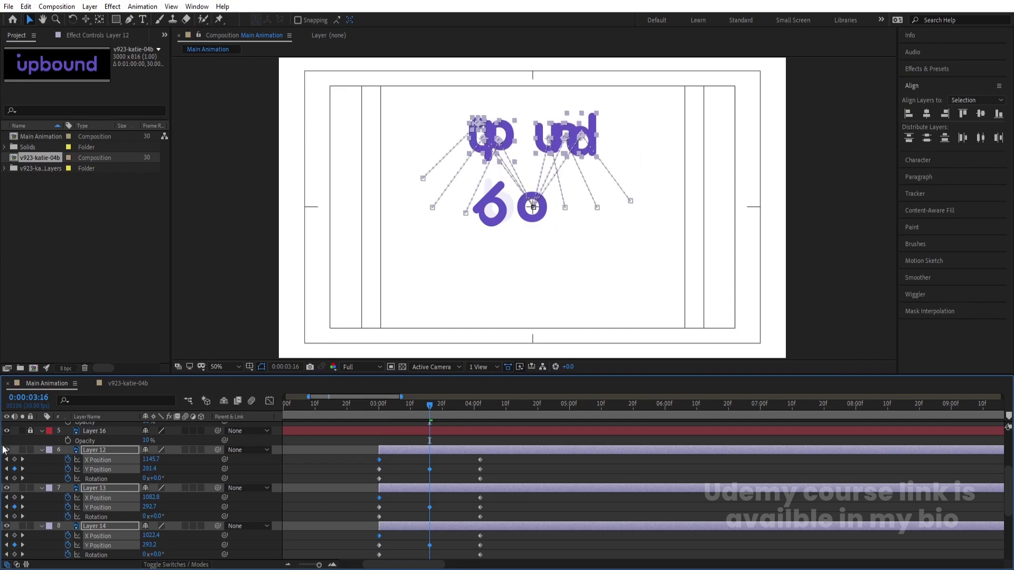
Step: Set the six letters' Rotation to 1x+0.0° at 0:00:04:02 and preview their spin out of the o
{"action": "key", "text": "k"}
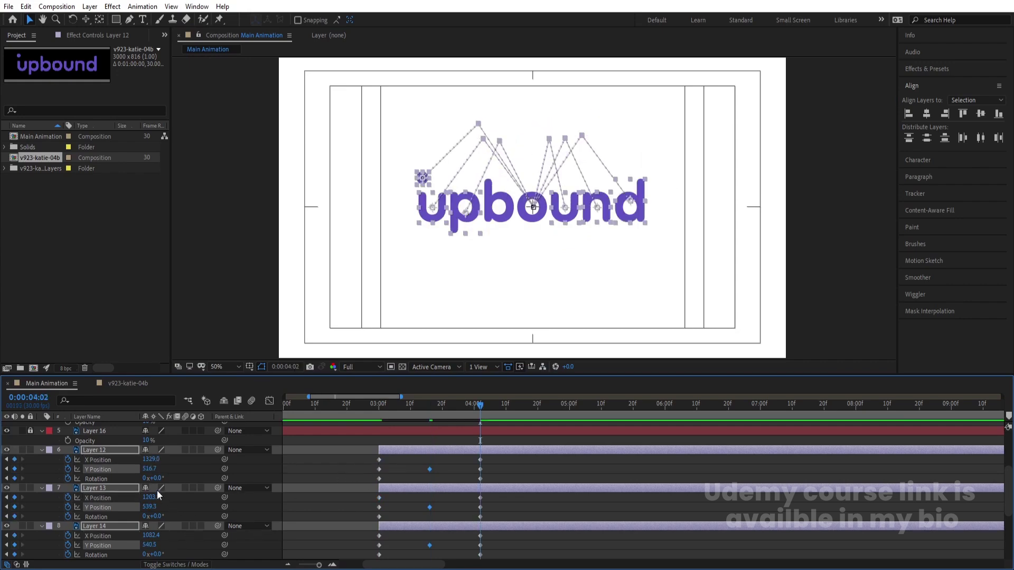
{"action": "left_click", "coordinate": [377, 407]}
{"action": "key", "text": "space"}
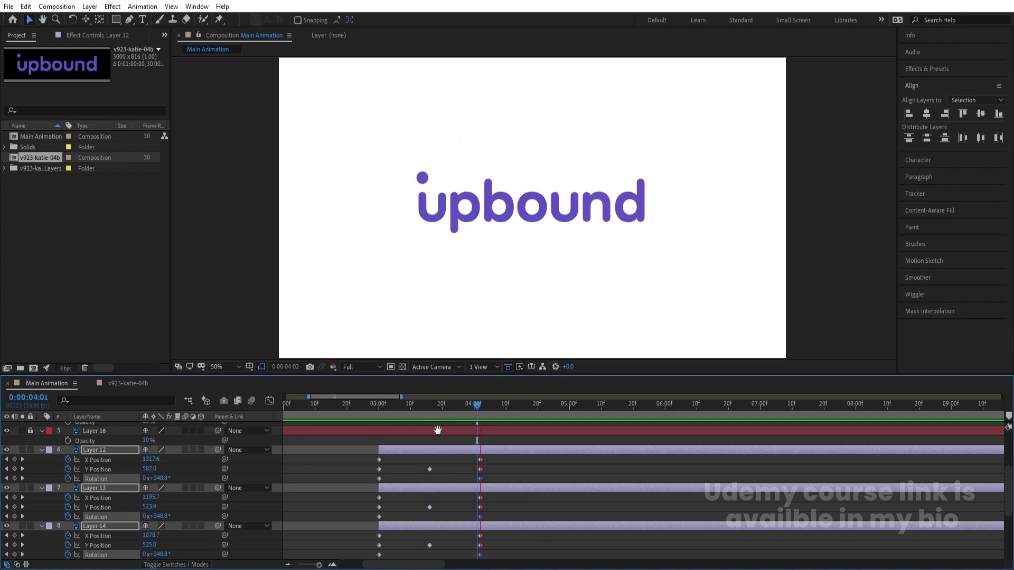
{"action": "key", "text": "space"}
Step: Add Y Position keyframes to the six letter layers at 0:00:04:11 for a landing bounce
{"action": "left_click_drag", "start_coordinate": [484, 408], "coordinate": [511, 414]}
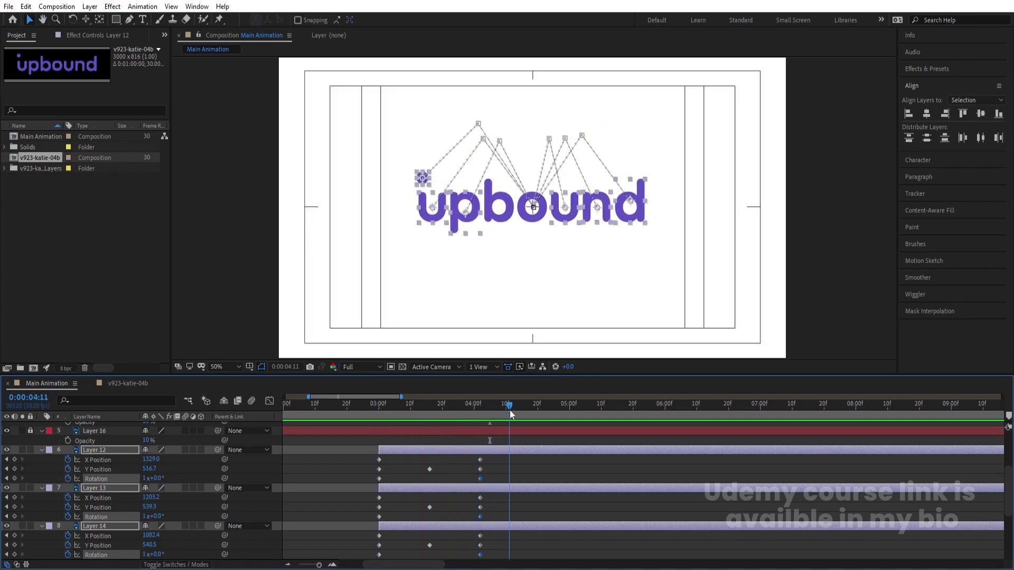
{"action": "left_click", "coordinate": [15, 469]}
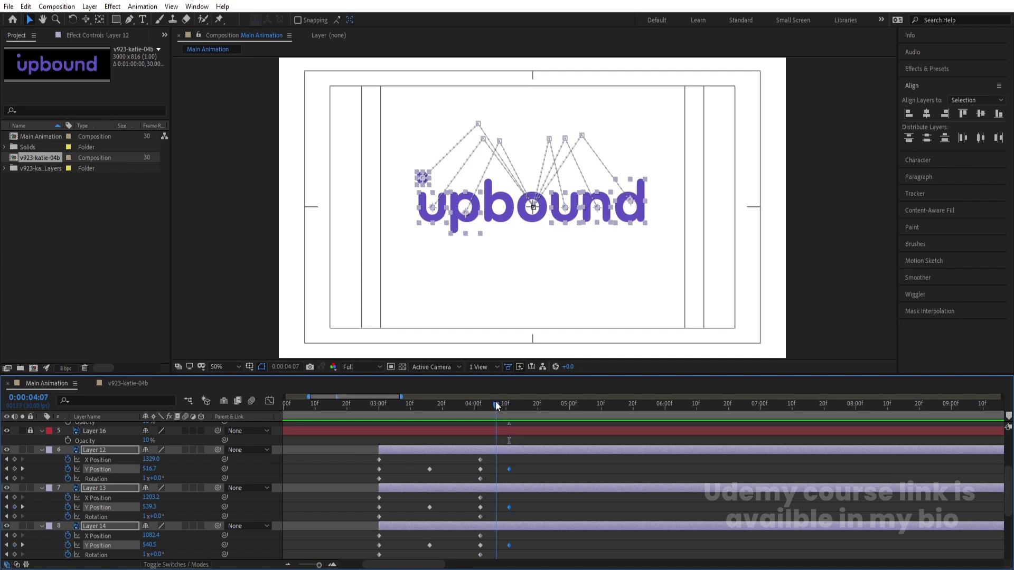
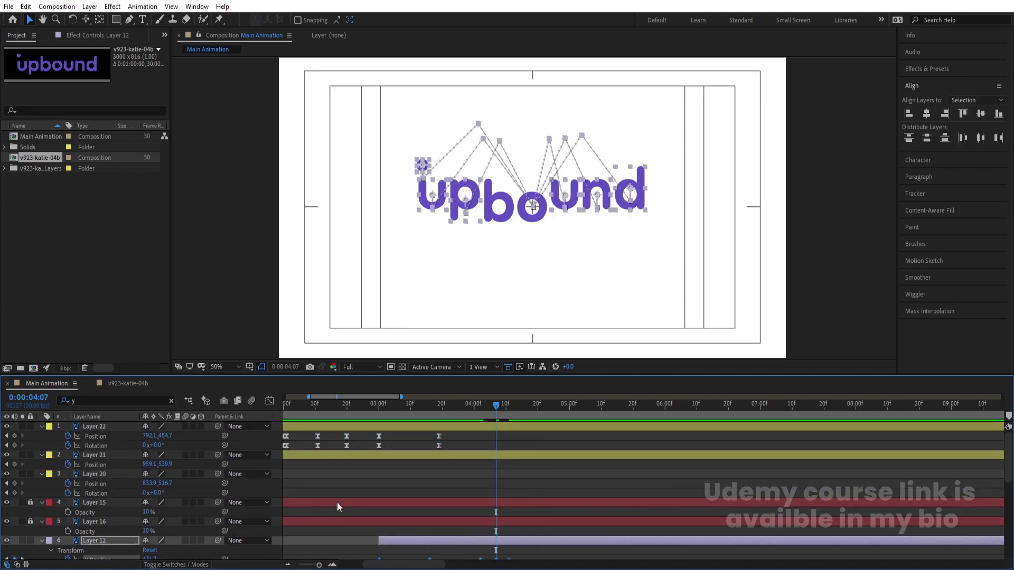
Step: Reshape the six letters' Y Position speed curves so the rise from 0:00:03:00 starts fast and eases slowly into the peak
{"action": "left_click", "coordinate": [269, 401]}
{"action": "key", "text": "="}
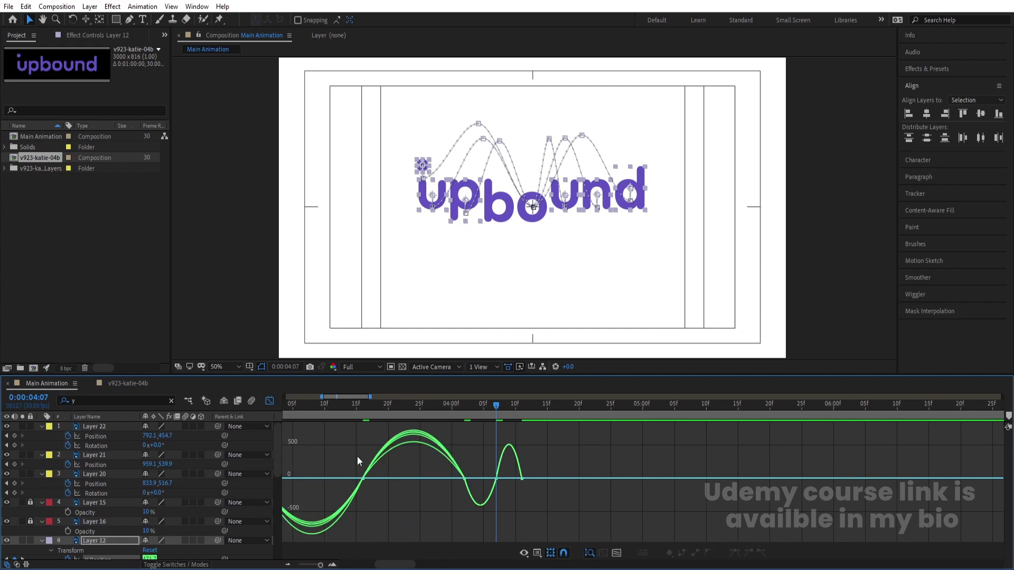
{"action": "left_click_drag", "start_coordinate": [394, 495], "coordinate": [394, 495]}
{"action": "left_click_drag", "start_coordinate": [393, 565], "coordinate": [380, 565]}
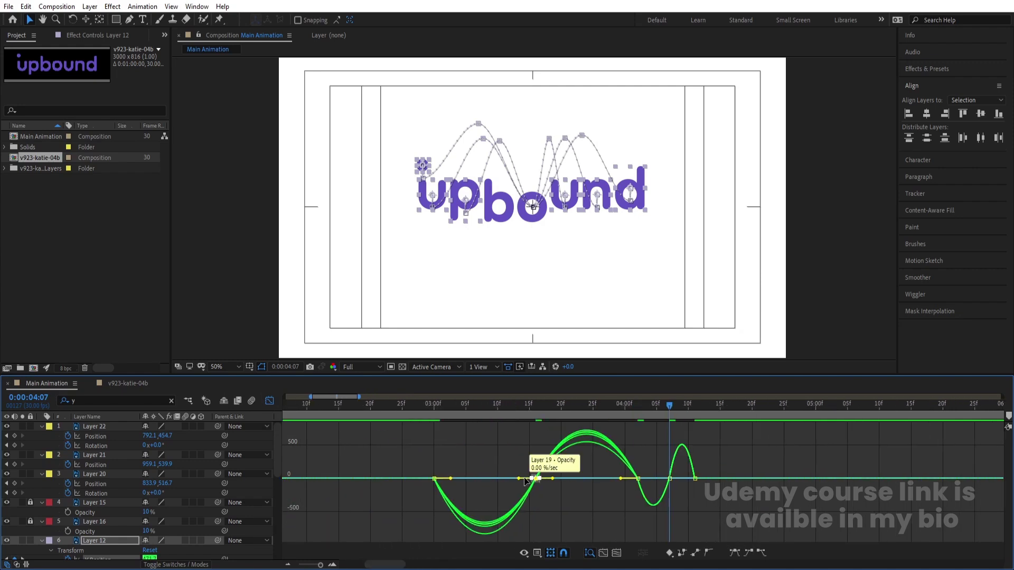
{"action": "left_click_drag", "start_coordinate": [519, 478], "coordinate": [467, 478]}
{"action": "left_click_drag", "start_coordinate": [457, 441], "coordinate": [440, 454]}
{"action": "left_click_drag", "start_coordinate": [568, 503], "coordinate": [508, 403]}
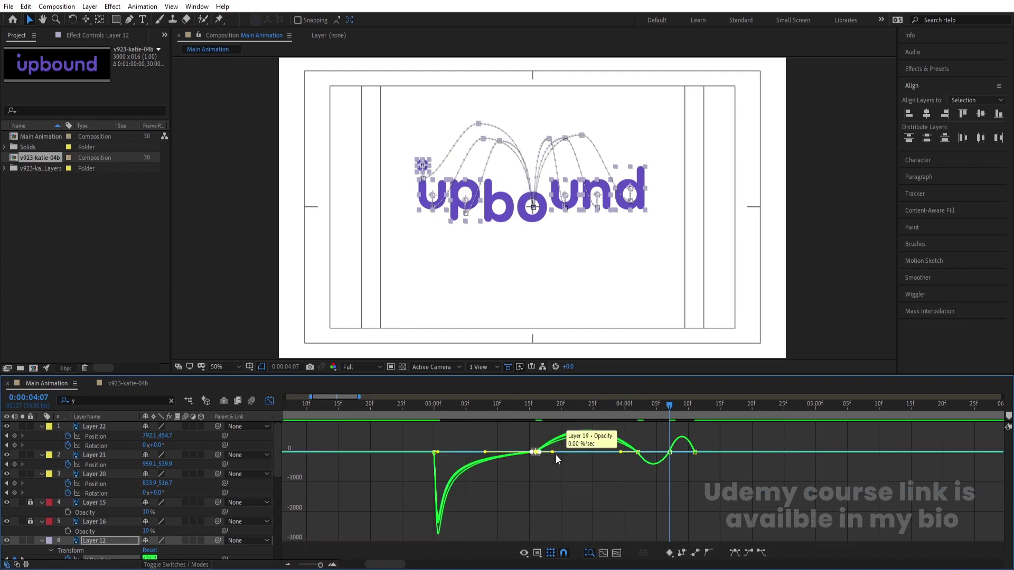
Step: Reshape the Y Position speed curves of the fall and landing bounce to ease at the peaks and accelerate downward, and preview the motion
{"action": "left_click_drag", "start_coordinate": [553, 453], "coordinate": [692, 543]}
{"action": "key", "text": "="}
{"action": "left_click_drag", "start_coordinate": [642, 519], "coordinate": [708, 503]}
{"action": "left_click_drag", "start_coordinate": [621, 472], "coordinate": [614, 515]}
{"action": "left_click_drag", "start_coordinate": [708, 521], "coordinate": [716, 499]}
{"action": "key", "text": "minus"}
{"action": "key", "text": "minus"}
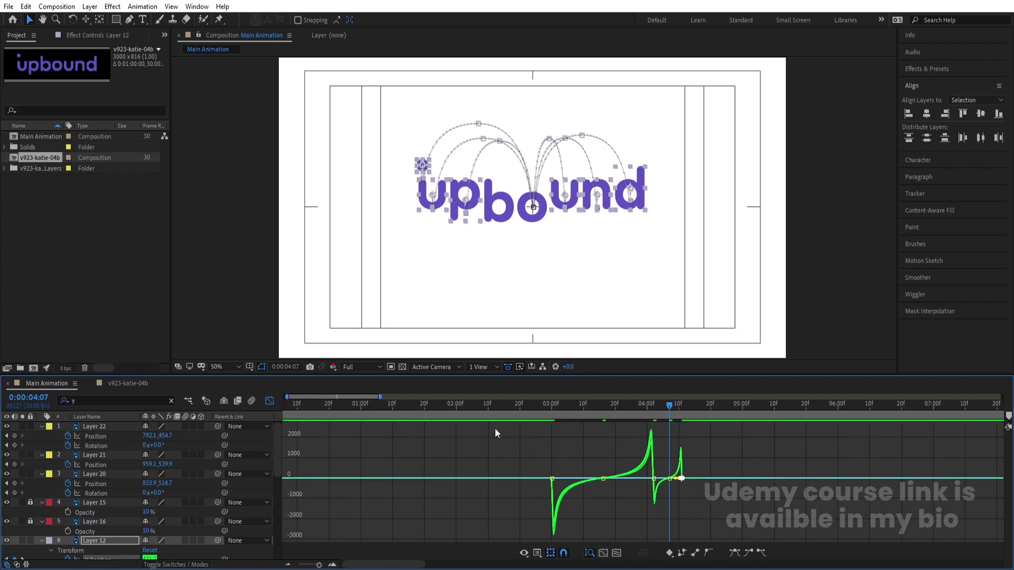
{"action": "left_click", "coordinate": [536, 403]}
{"action": "left_click", "coordinate": [270, 400]}
{"action": "key", "text": "space"}
{"action": "key", "text": "space"}
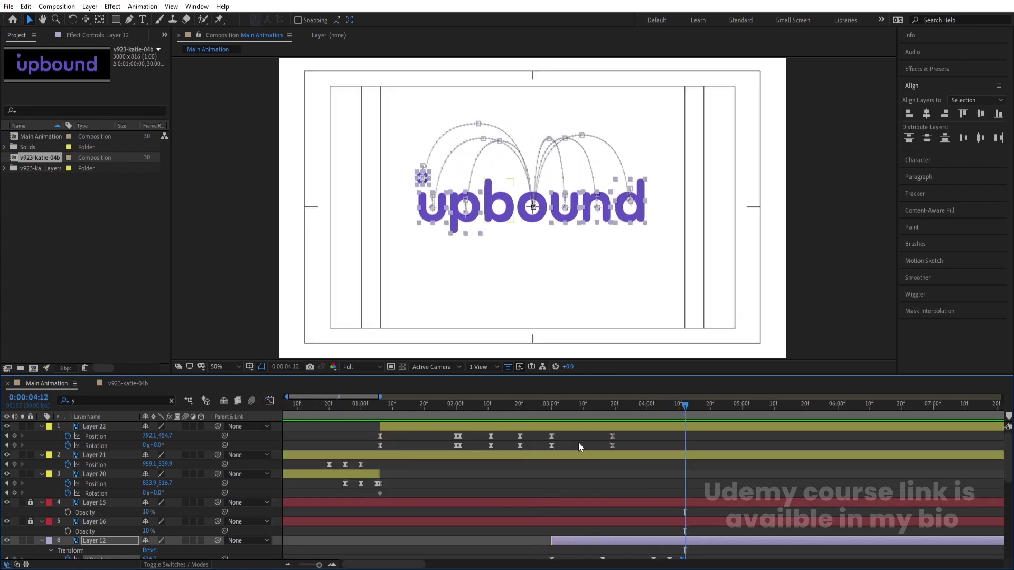
Step: Add Scale keyframes to the six letter layers at 0:00:03:00 and display all their keyframed properties
{"action": "scroll", "coordinate": [579, 444], "scroll_direction": "down", "scroll_amount": 3}
{"action": "left_click", "coordinate": [552, 403]}
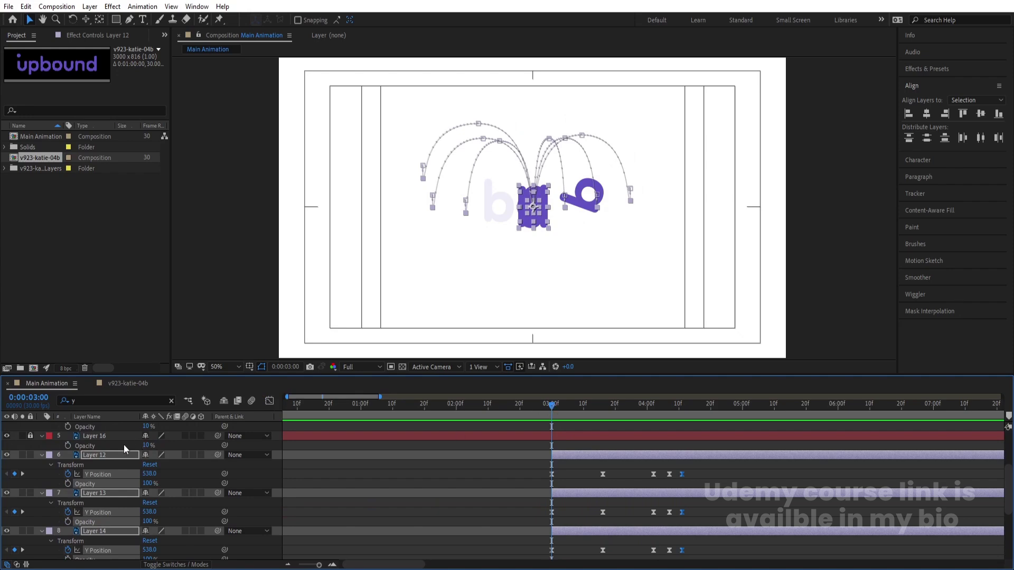
{"action": "key", "text": "BackSpace"}
{"action": "key", "text": "s"}
{"action": "left_click", "coordinate": [68, 483]}
{"action": "key", "text": "u"}
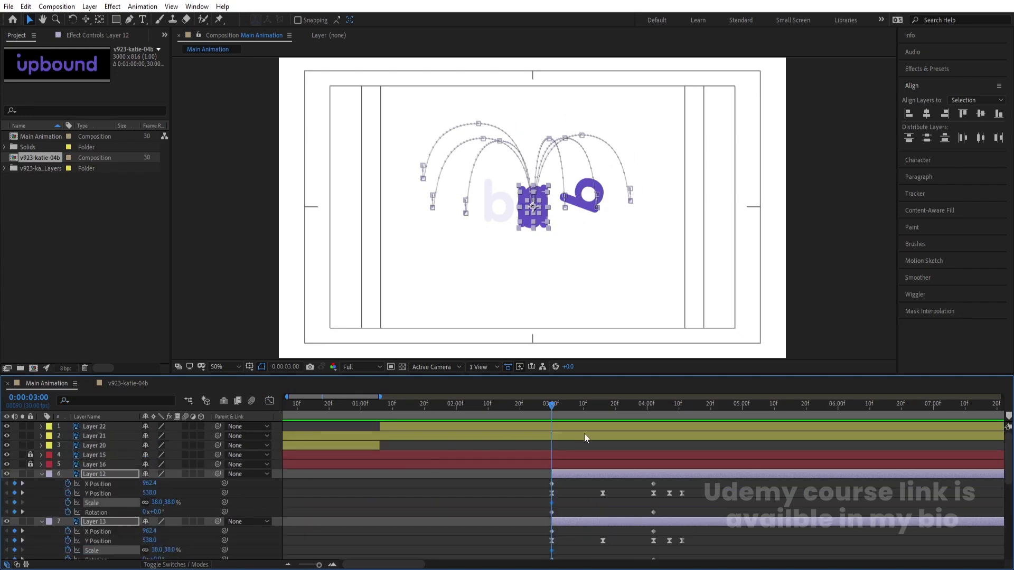
Step: Keyframe the six letters' Scale at 38% at 0:00:04:02, set it to 14% at 0:00:03:00, and preview the growth
{"action": "scroll", "coordinate": [603, 434], "scroll_direction": "down", "scroll_amount": 4}
{"action": "key", "text": "k"}
{"action": "key", "text": "k"}
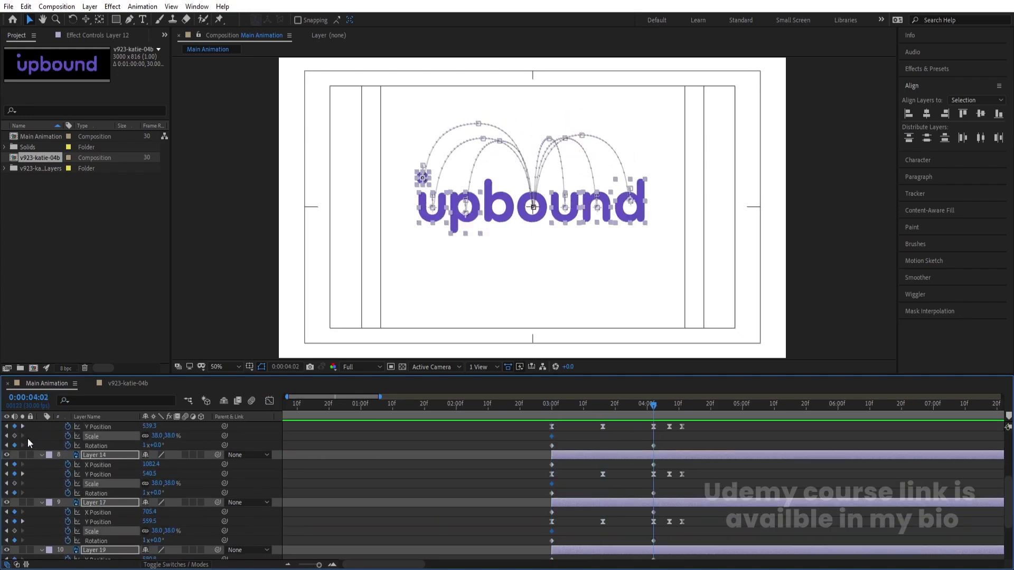
{"action": "key", "text": "space"}
{"action": "left_click_drag", "start_coordinate": [155, 439], "coordinate": [149, 437]}
{"action": "key", "text": "space"}
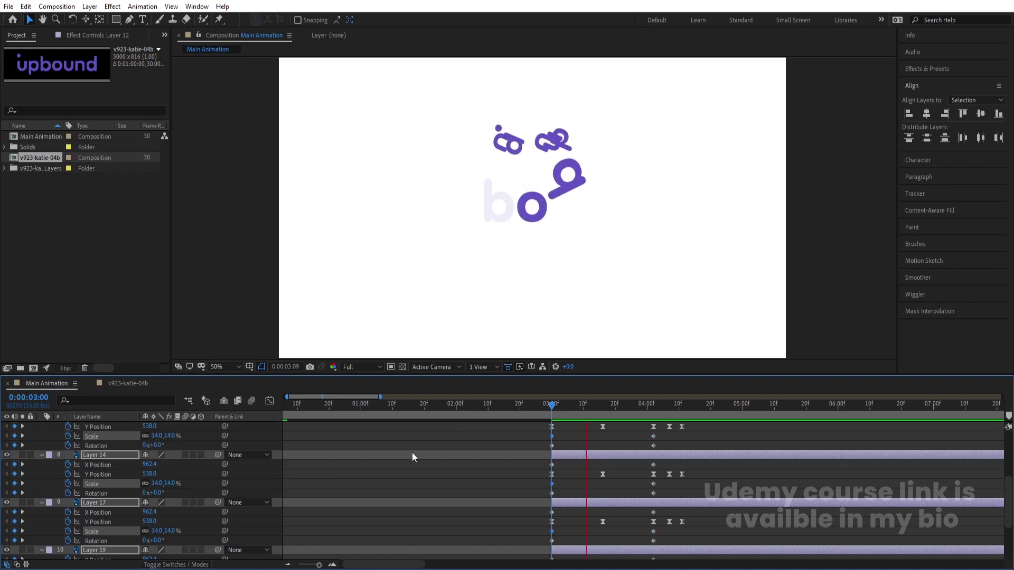
{"action": "key", "text": "space"}
Step: Shift the six letter layers to start at 0:00:02:20 and preview their new timing
{"action": "scroll", "coordinate": [575, 443], "scroll_direction": "up", "scroll_amount": 5}
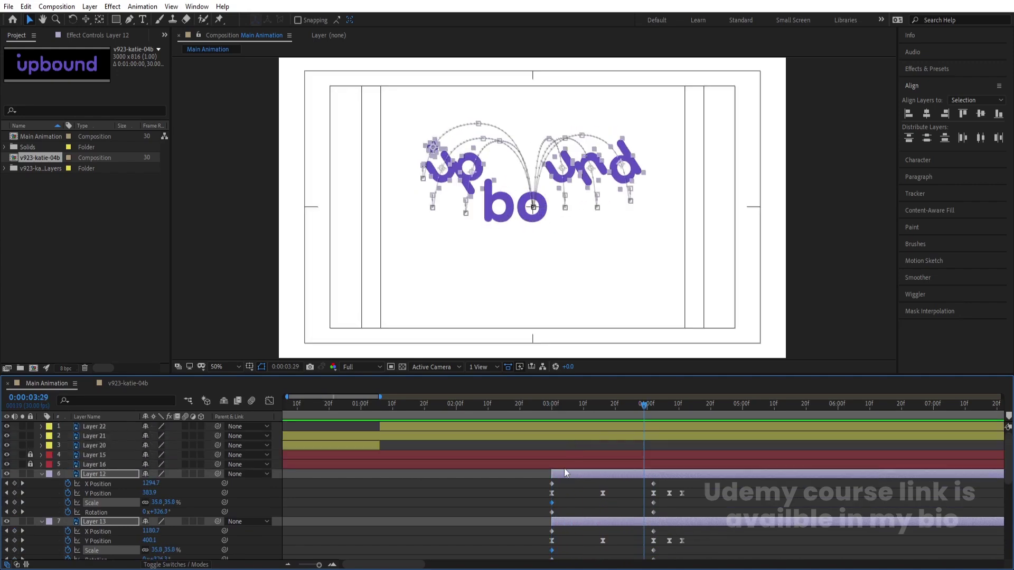
{"action": "left_click", "coordinate": [553, 448]}
{"action": "key", "text": "u"}
{"action": "left_click", "coordinate": [564, 410]}
{"action": "left_click_drag", "start_coordinate": [564, 410], "coordinate": [520, 410]}
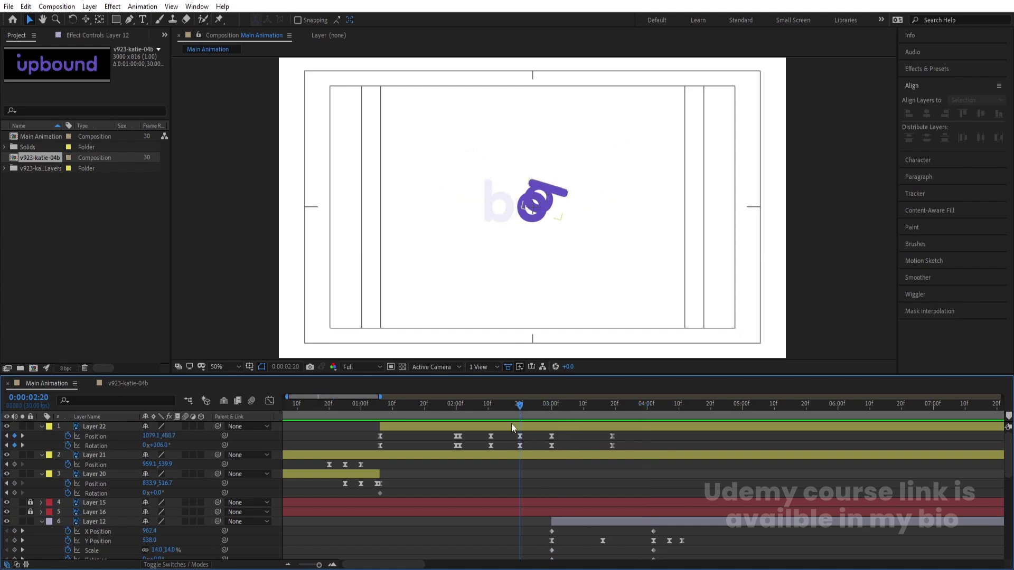
{"action": "left_click", "coordinate": [554, 521]}
{"action": "scroll", "coordinate": [556, 528], "scroll_direction": "down", "scroll_amount": 8}
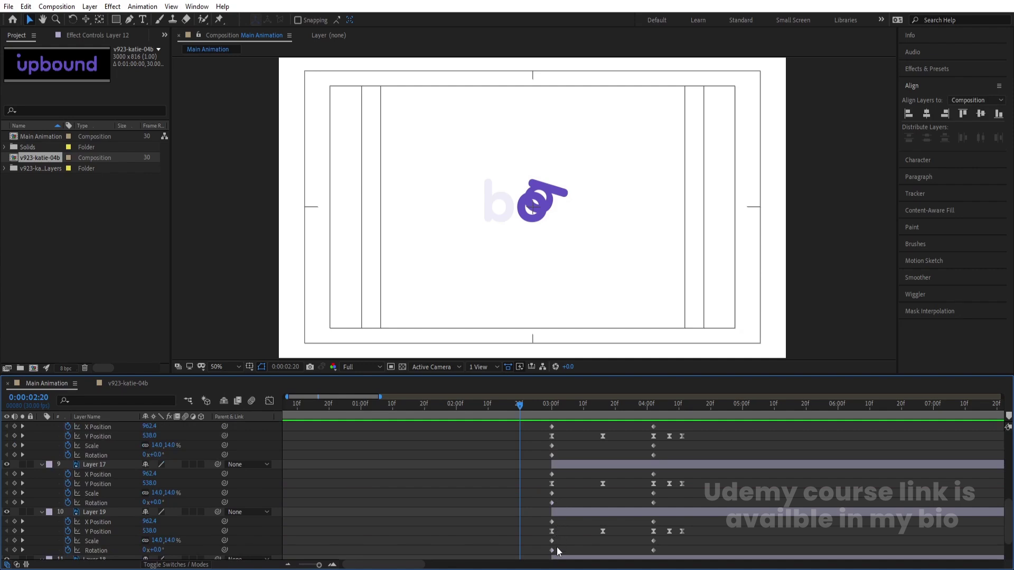
{"action": "left_click", "coordinate": [551, 517], "text": "shift"}
{"action": "key", "text": "["}
{"action": "key", "text": "space"}
{"action": "key", "text": "space"}
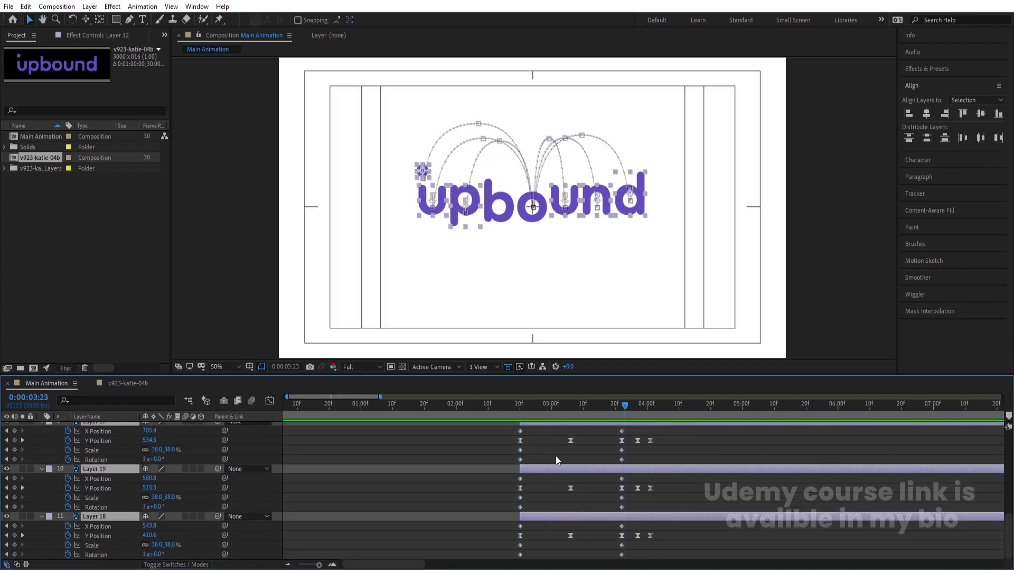
Step: Delete the faded guide layers Layer 15 and Layer 16
{"action": "scroll", "coordinate": [556, 459], "scroll_direction": "down", "scroll_amount": 3}
{"action": "scroll", "coordinate": [340, 455], "scroll_direction": "up", "scroll_amount": 10}
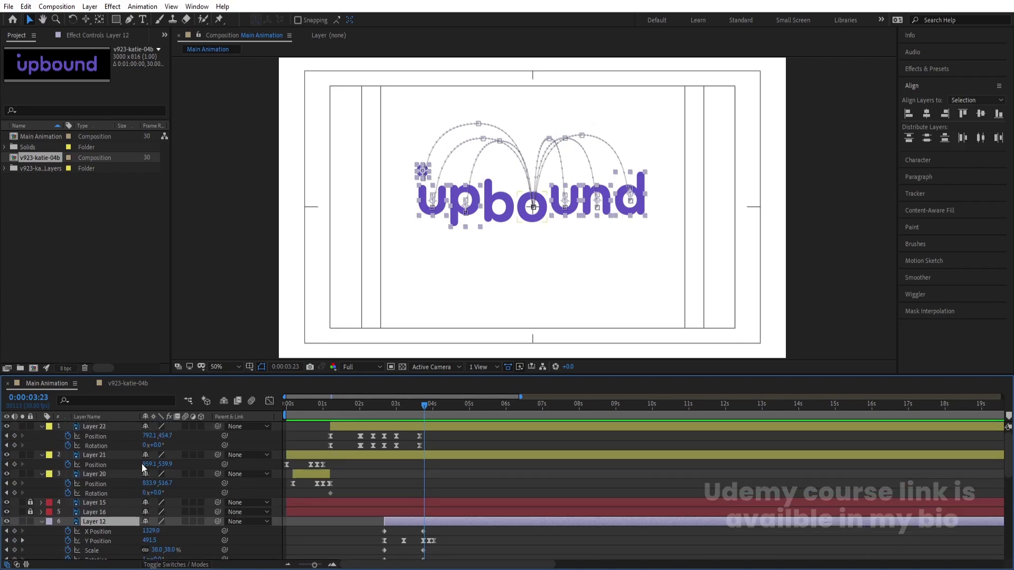
{"action": "left_click", "coordinate": [93, 510]}
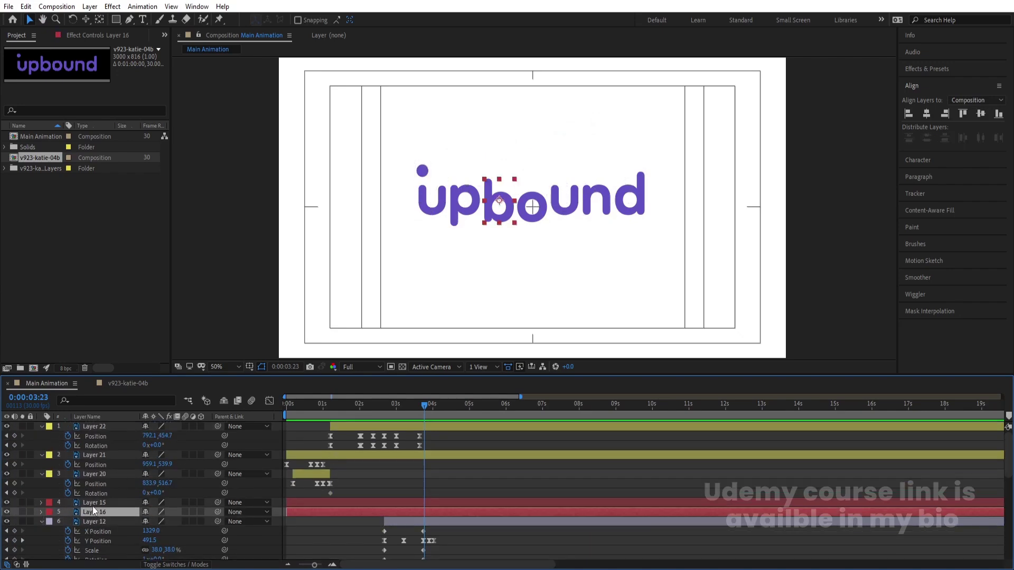
{"action": "left_click", "coordinate": [90, 502], "text": "shift"}
{"action": "key", "text": "Delete"}
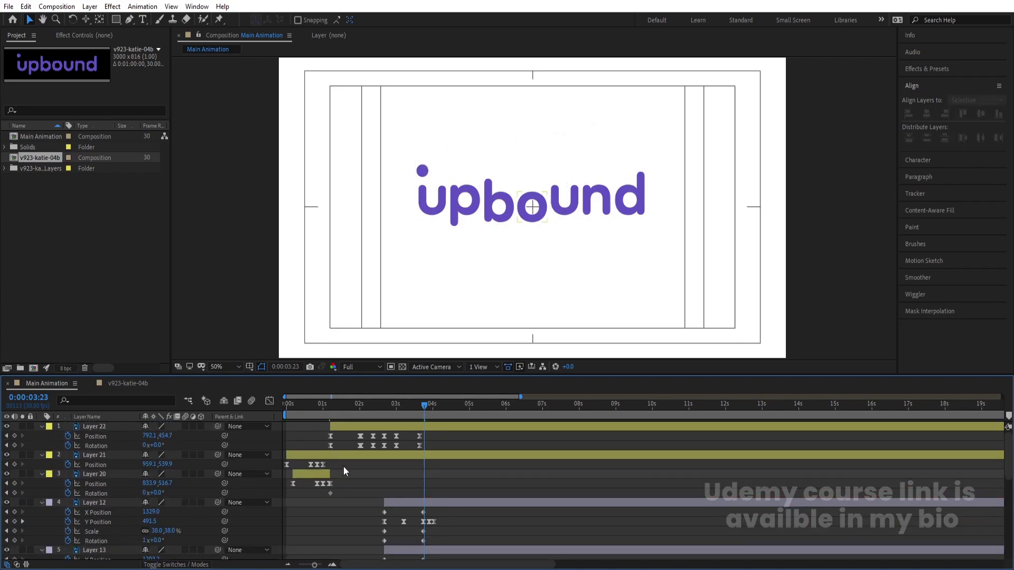
Step: Collapse the layer properties and preview the whole animation from the start
{"action": "key", "text": "u"}
{"action": "left_click_drag", "start_coordinate": [326, 407], "coordinate": [280, 412]}
{"action": "key", "text": "space"}
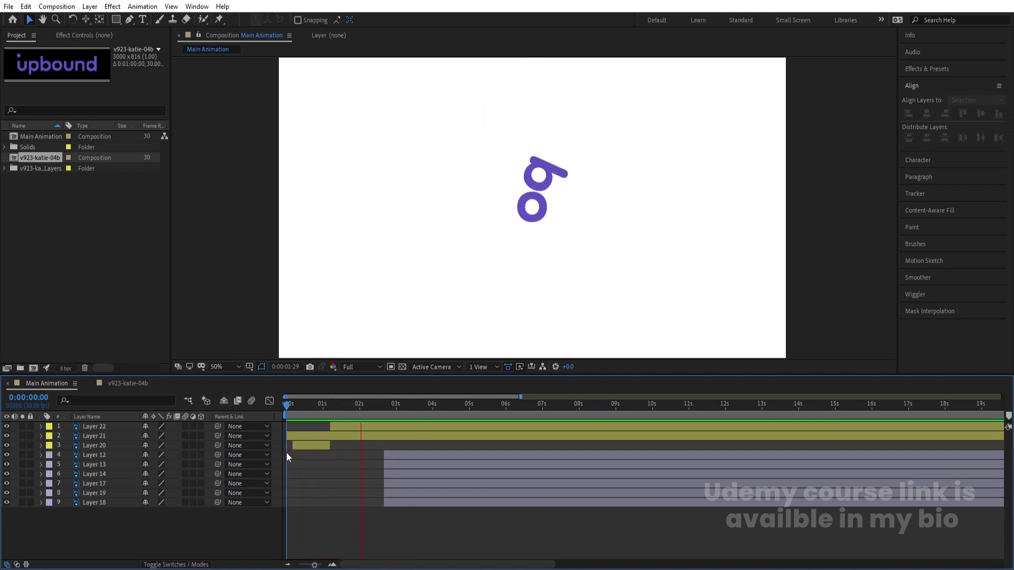
{"action": "key", "text": "space"}
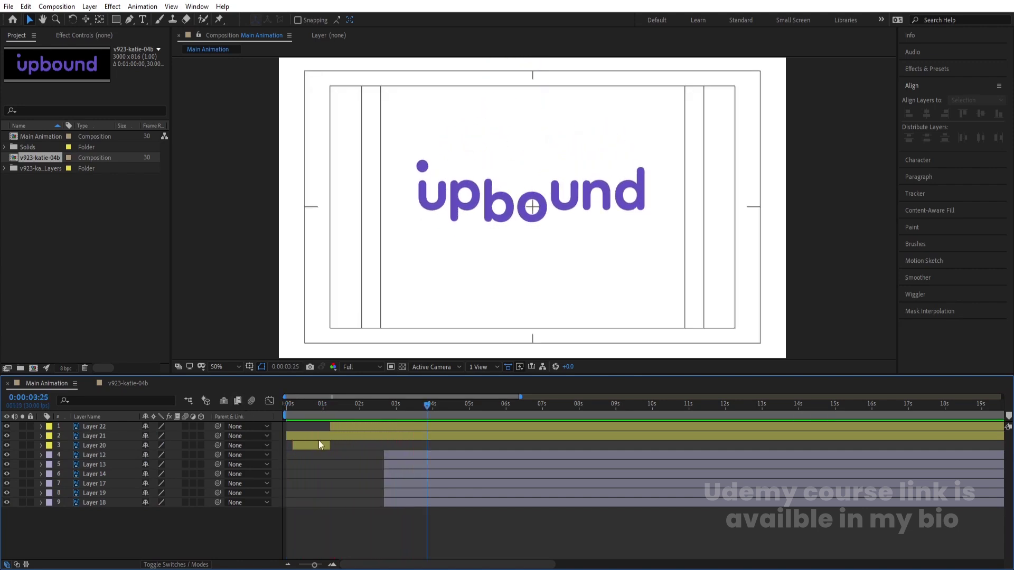
{"action": "key", "text": "space"}
{"action": "key", "text": "minus"}
{"action": "key", "text": "Num_Lock"}
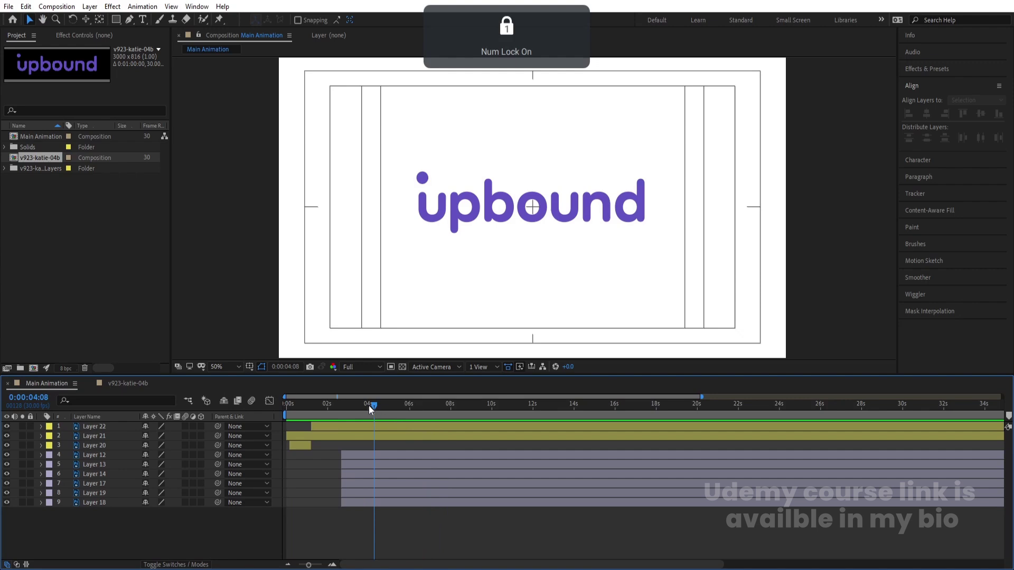
Step: Move Layer 13 to start at 0:00:02:22, two frames after Layer 12
{"action": "key", "text": "equal"}
{"action": "left_click", "coordinate": [312, 409]}
{"action": "left_click_drag", "start_coordinate": [309, 410], "coordinate": [308, 409]}
{"action": "key", "text": "equal"}
{"action": "key", "text": "equal"}
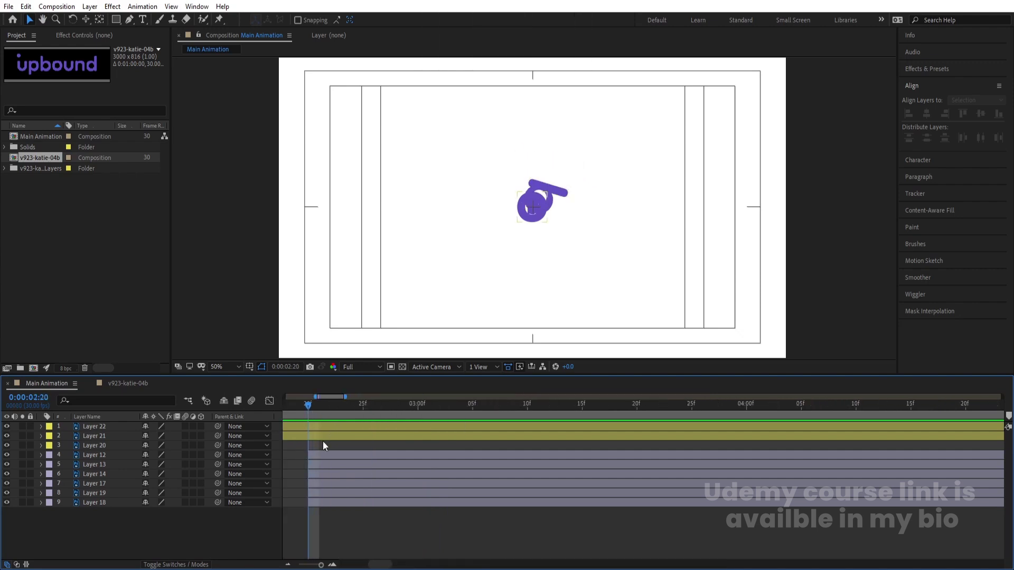
{"action": "key", "text": "Page_Down"}
{"action": "left_click", "coordinate": [324, 464]}
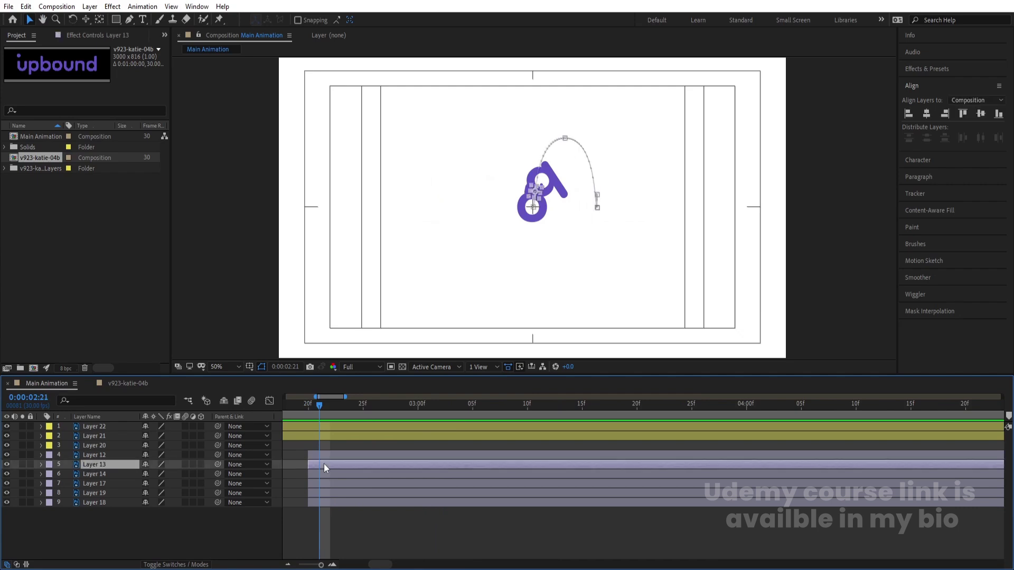
{"action": "key", "text": "Page_Down"}
{"action": "key", "text": "bracketleft"}
Step: Continue the two-frame stagger by starting Layer 14 at 0:00:02:24 and Layer 17 at 0:00:02:26
{"action": "key", "text": "Page_Down"}
{"action": "key", "text": "Page_Down"}
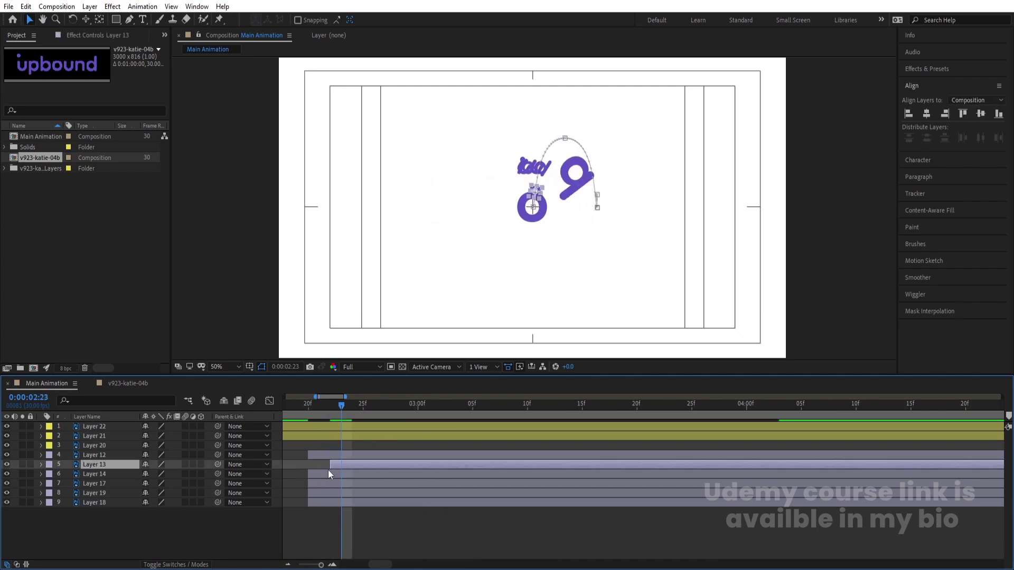
{"action": "left_click", "coordinate": [330, 474]}
{"action": "key", "text": "bracketleft"}
{"action": "key", "text": "Page_Down"}
{"action": "key", "text": "Page_Down"}
{"action": "left_click", "coordinate": [344, 484]}
{"action": "key", "text": "bracketleft"}
Step: Start Layer 19 at 0:00:02:28 and Layer 18 at 0:00:03:00 to complete the letter stagger
{"action": "key", "text": "Page_Down"}
{"action": "key", "text": "Page_Down"}
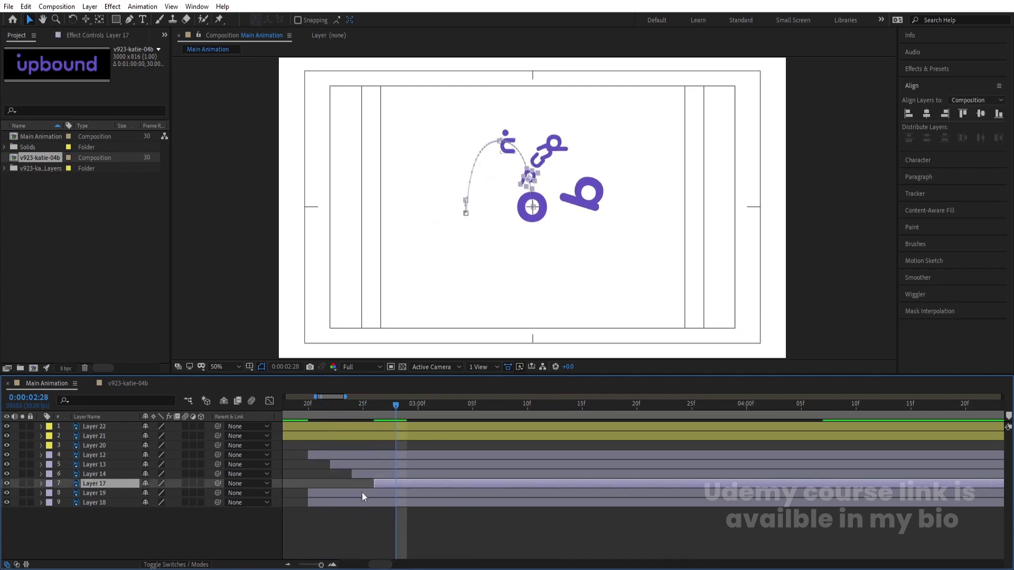
{"action": "left_click", "coordinate": [363, 492]}
{"action": "key", "text": "bracketleft"}
{"action": "key", "text": "Page_Down"}
{"action": "key", "text": "Page_Down"}
{"action": "left_click", "coordinate": [364, 500]}
{"action": "key", "text": "bracketleft"}
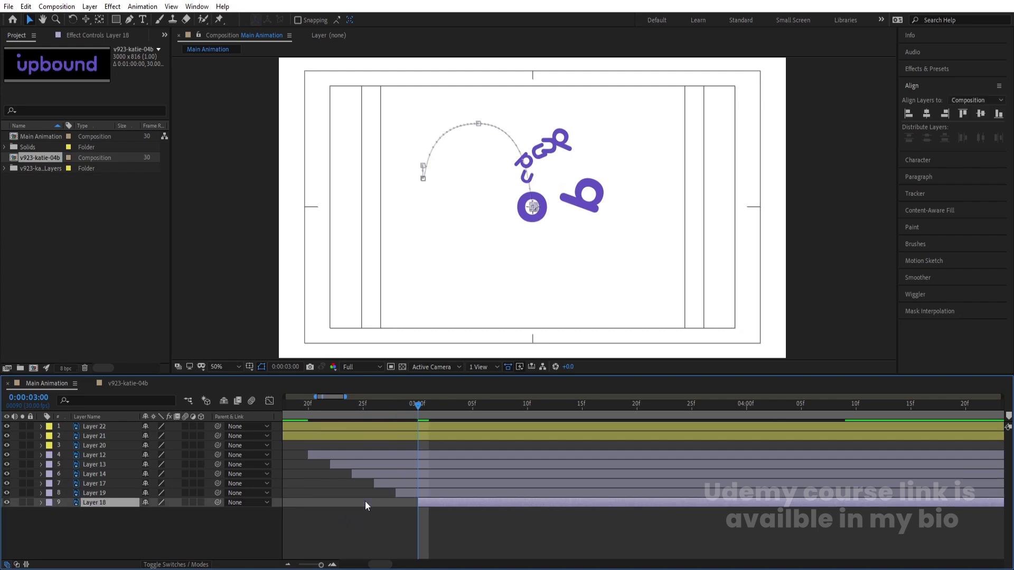
Step: Preview the staggered letters flying out of the o from about 0:00:02:20
{"action": "left_click", "coordinate": [306, 406]}
{"action": "key", "text": "space"}
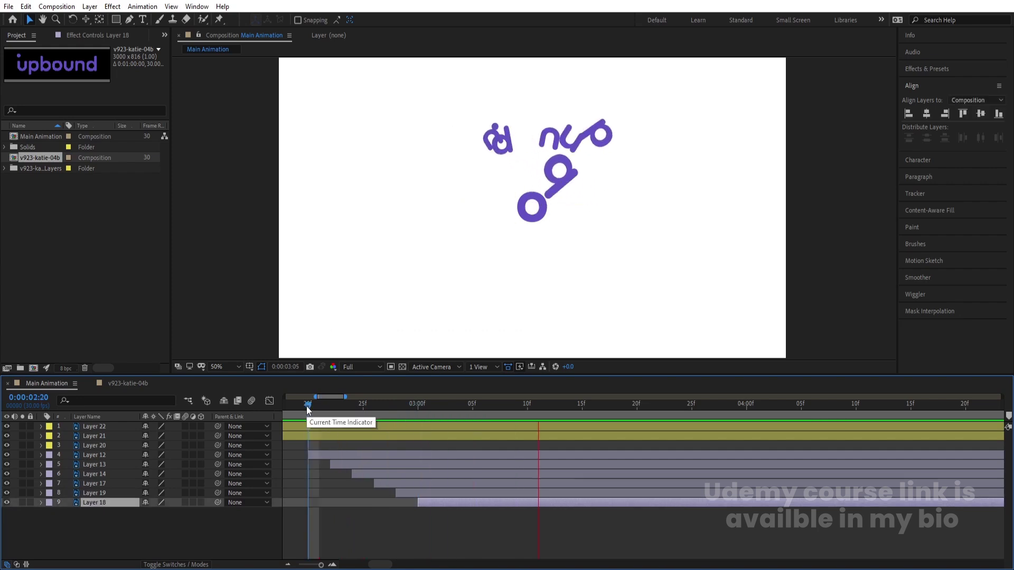
{"action": "left_click", "coordinate": [296, 404]}
{"action": "key", "text": "space"}
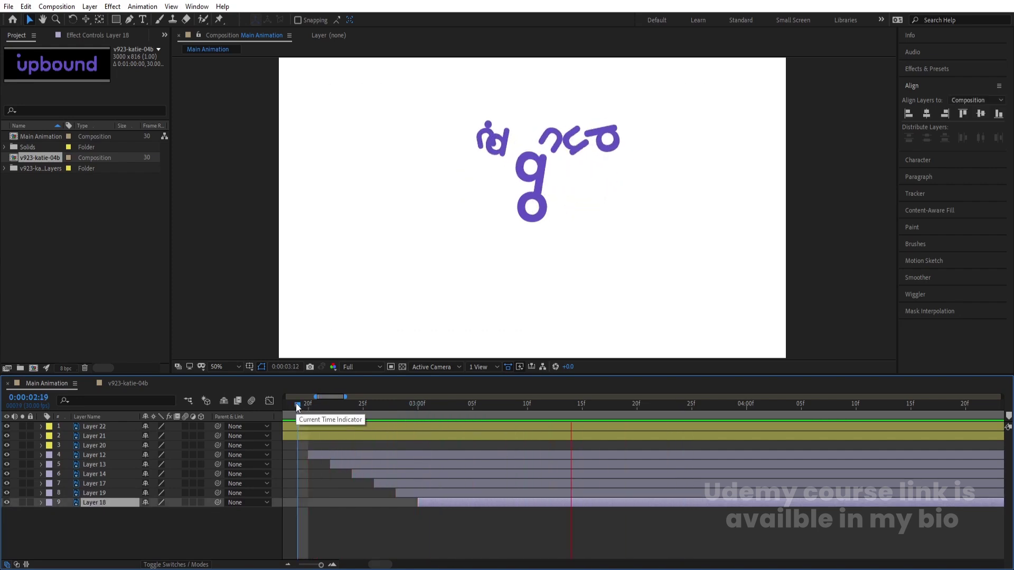
{"action": "key", "text": "space"}
Step: Inspect the overlapping b and o at 0:00:02:20 and add a null object to the composition
{"action": "left_click", "coordinate": [314, 406]}
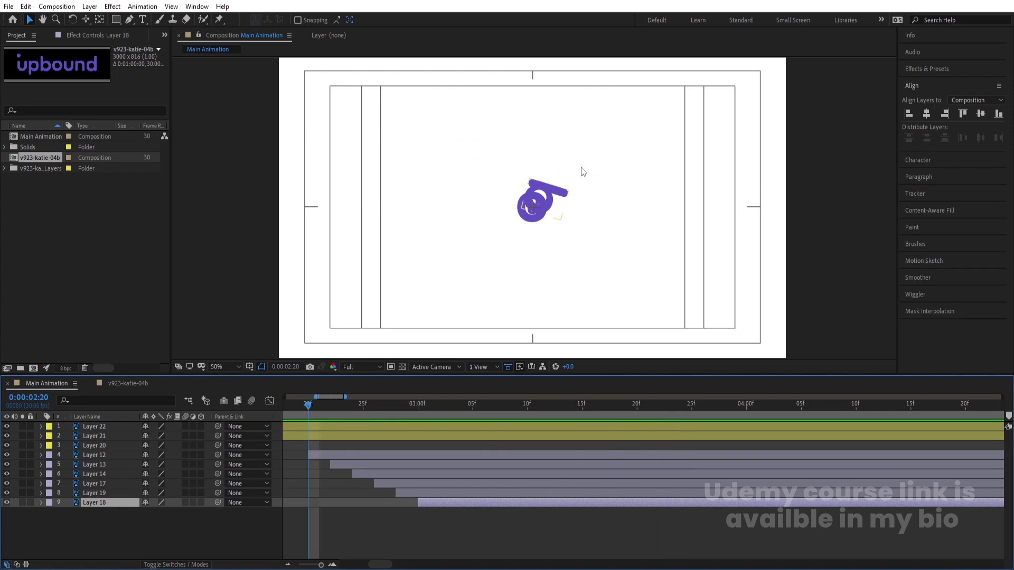
{"action": "scroll", "coordinate": [546, 198], "scroll_direction": "up", "scroll_amount": 6}
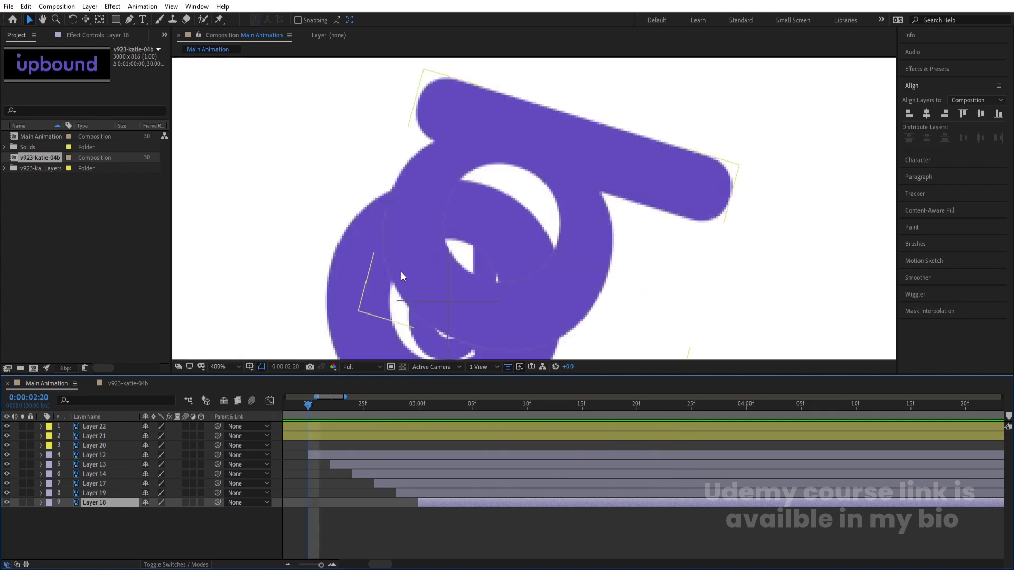
{"action": "scroll", "coordinate": [405, 270], "scroll_direction": "down", "scroll_amount": 2}
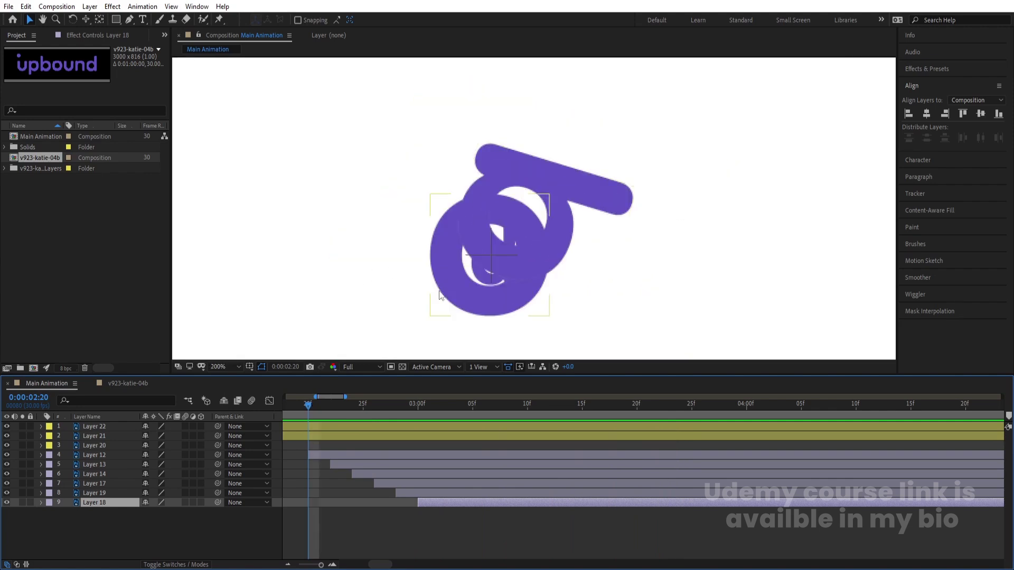
{"action": "left_click", "coordinate": [439, 251]}
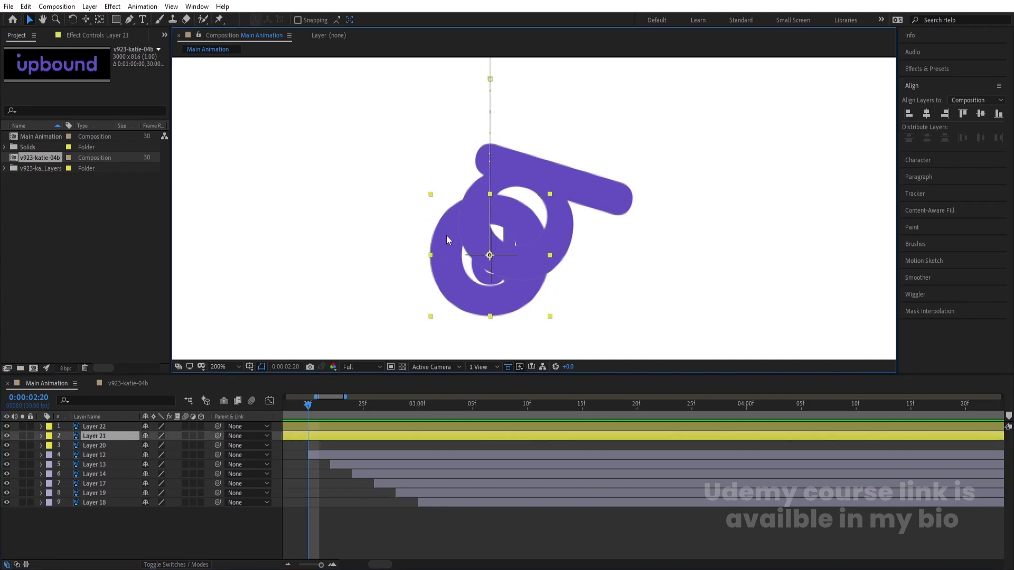
{"action": "left_click", "coordinate": [151, 521]}
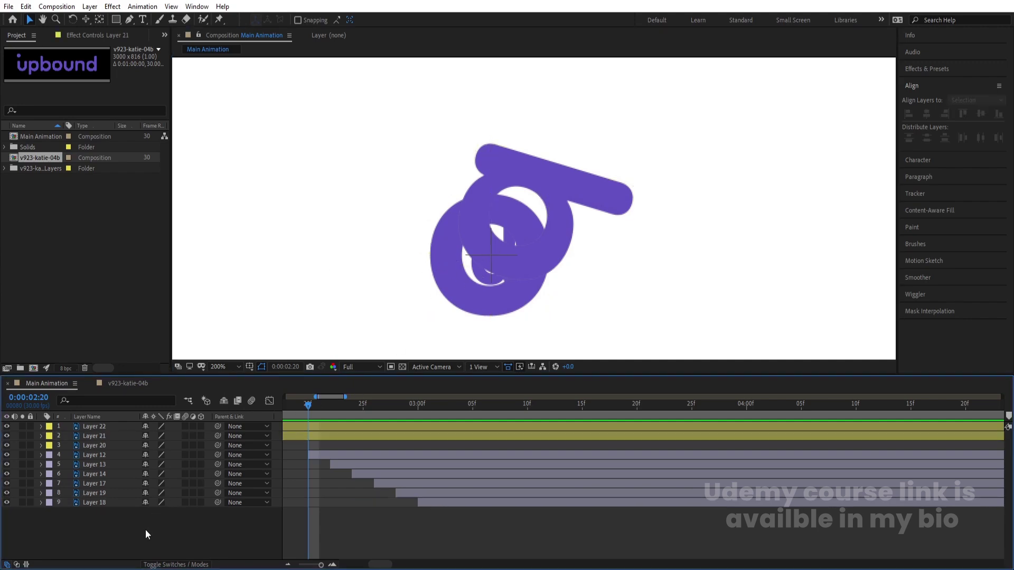
{"action": "right_click", "coordinate": [145, 529]}
{"action": "mouse_move", "coordinate": [194, 407]}
{"action": "left_click", "coordinate": [307, 473]}
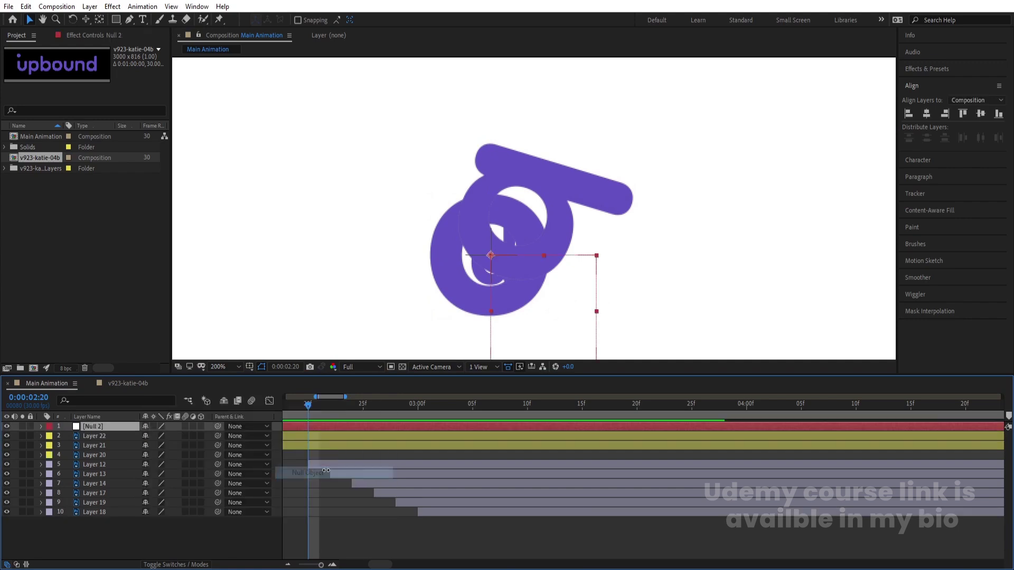
Step: Move the null straight down to the base of the o and parent Layer 21 to it
{"action": "left_click", "coordinate": [515, 280]}
{"action": "left_click_drag", "start_coordinate": [516, 280], "coordinate": [513, 336]}
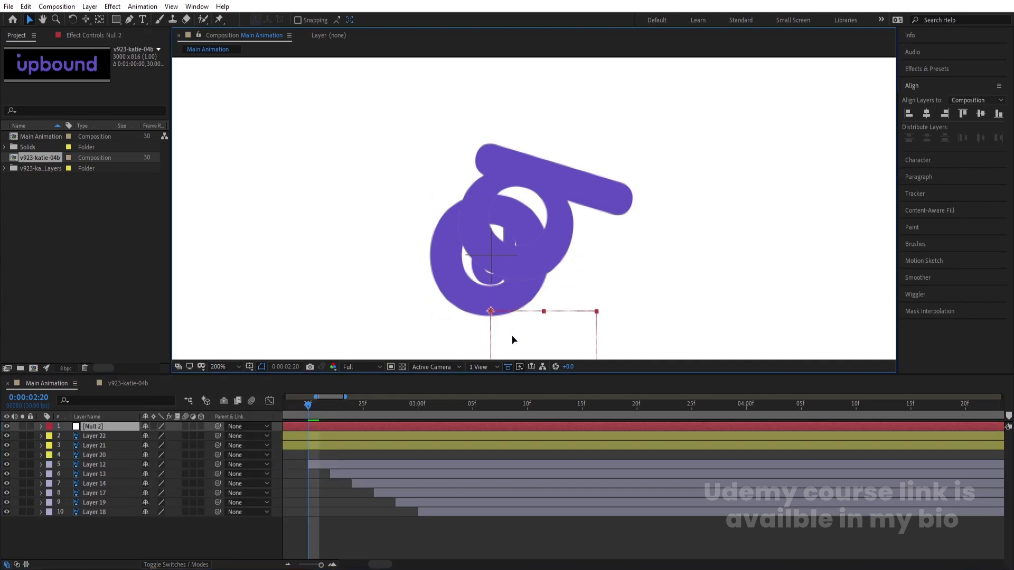
{"action": "left_click", "coordinate": [124, 447]}
{"action": "left_click_drag", "start_coordinate": [220, 445], "coordinate": [109, 426]}
Step: Add a Scale keyframe of 100% to the null at 0:00:02:19
{"action": "left_click", "coordinate": [108, 426]}
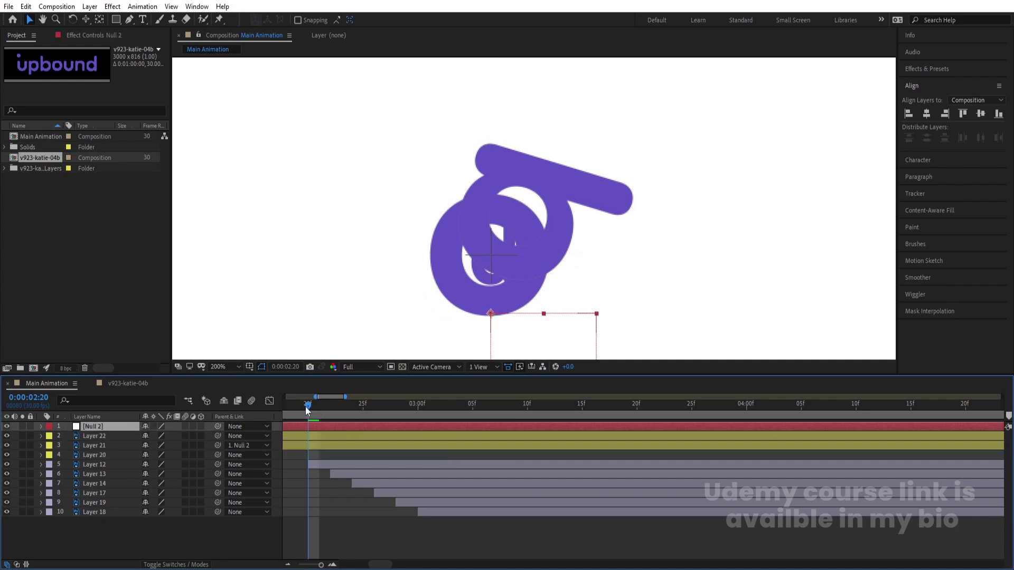
{"action": "left_click_drag", "start_coordinate": [307, 406], "coordinate": [300, 407]}
{"action": "key", "text": "s"}
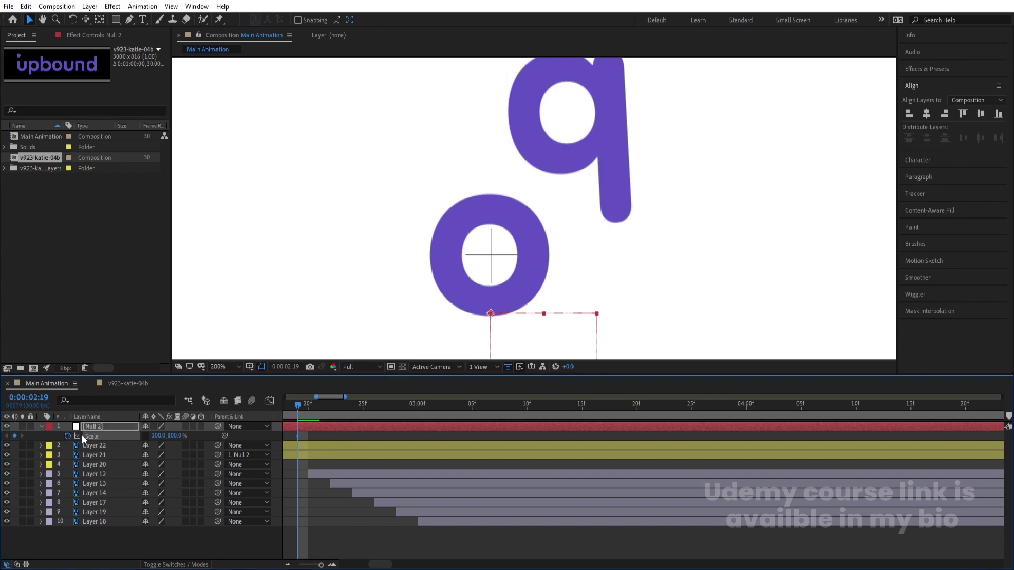
Step: Keyframe the null's vertical scale to 33% at 0:00:02:20 and copy its 100% Scale keyframe to 0:00:02:21
{"action": "key", "text": "Page_Down"}
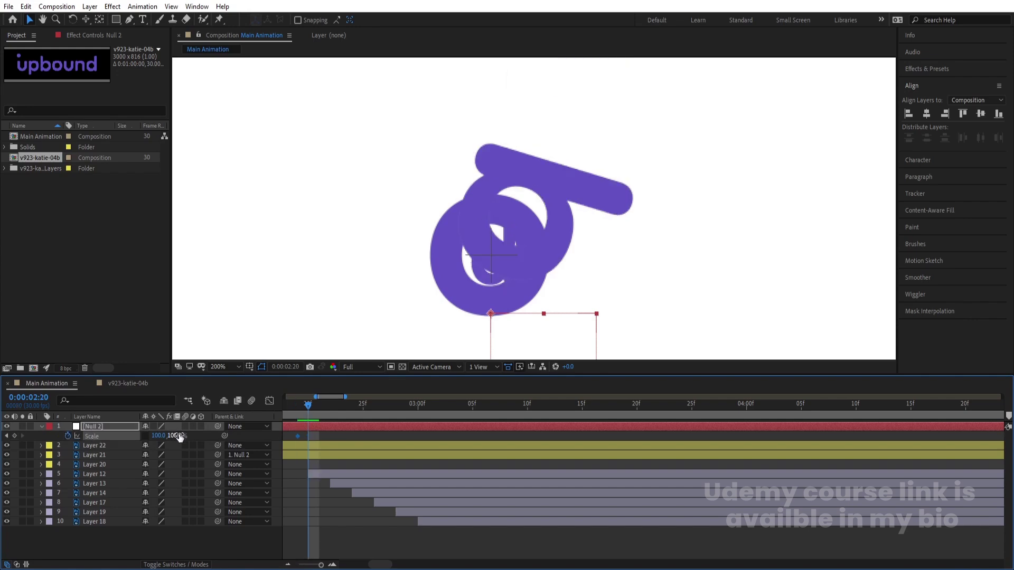
{"action": "left_click_drag", "start_coordinate": [170, 435], "coordinate": [146, 436]}
{"action": "key", "text": "Page_Down"}
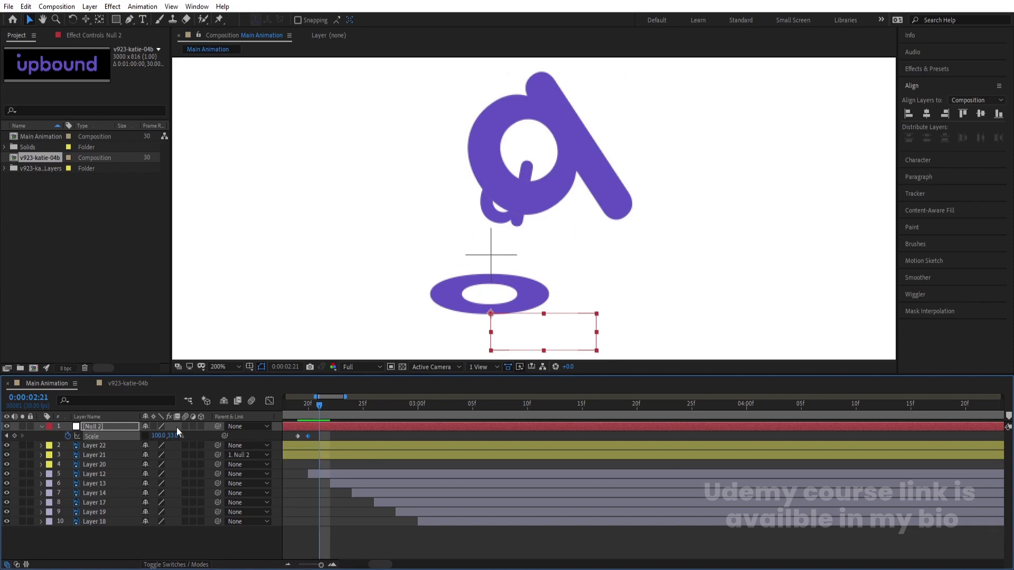
{"action": "key", "text": "ctrl+c"}
{"action": "key", "text": "ctrl+v"}
Step: Preview the o's squash from 0:00:02:19
{"action": "left_click_drag", "start_coordinate": [312, 406], "coordinate": [291, 404]}
{"action": "key", "text": "space"}
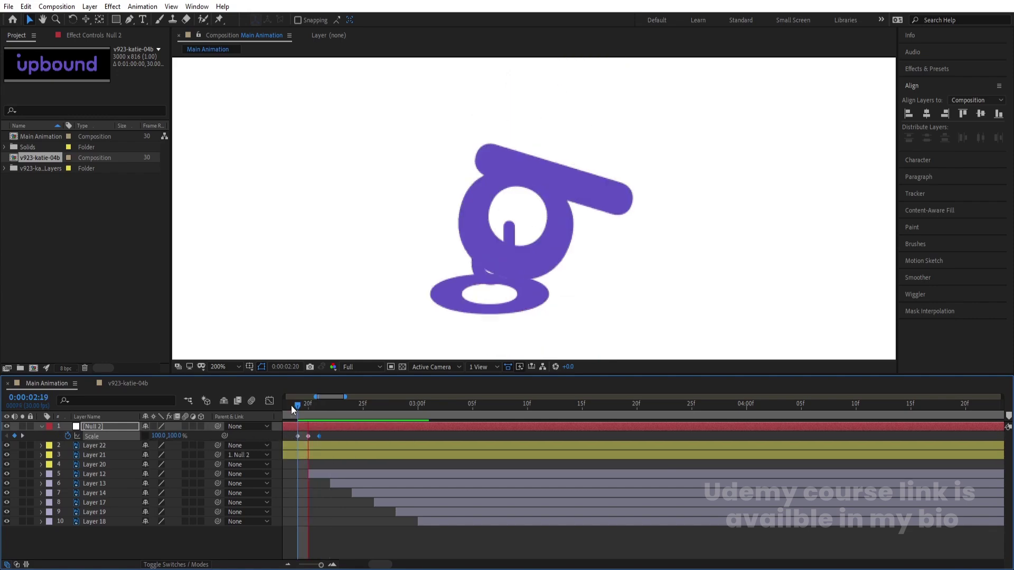
{"action": "key", "text": "space"}
Step: Fit the whole composition in the viewer and enable motion blur on all layers
{"action": "key", "text": "minus"}
{"action": "key", "text": "minus"}
{"action": "left_click_drag", "start_coordinate": [394, 417], "coordinate": [205, 391]}
{"action": "left_click", "coordinate": [218, 366]}
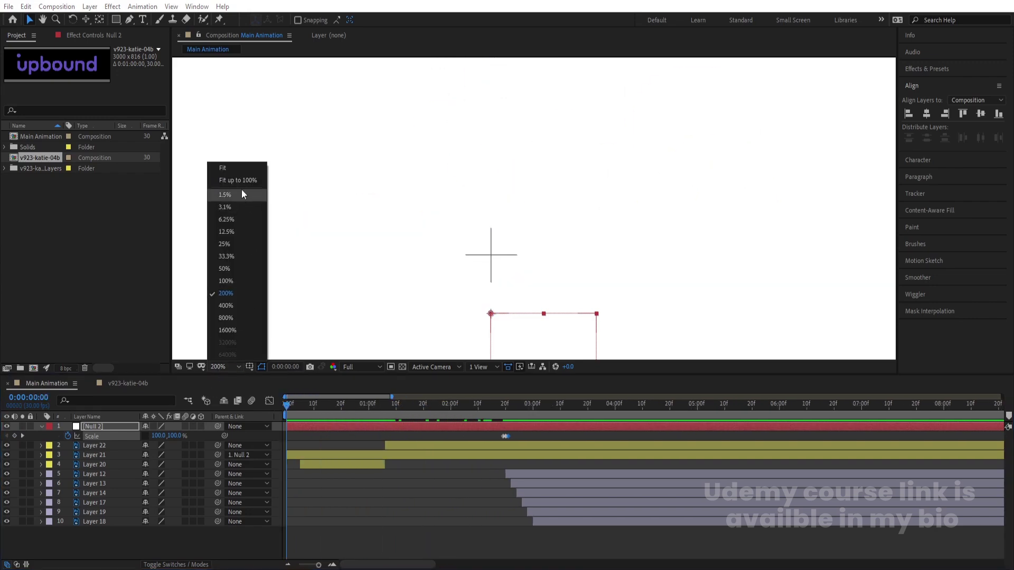
{"action": "left_click", "coordinate": [232, 169]}
{"action": "left_click", "coordinate": [309, 420]}
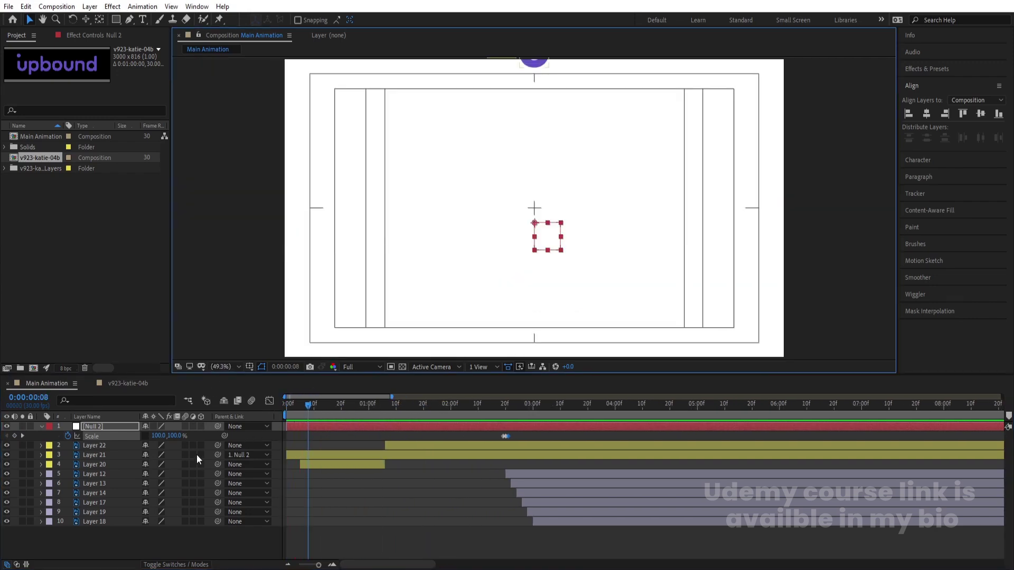
{"action": "key", "text": "ctrl+a"}
{"action": "left_click", "coordinate": [186, 445]}
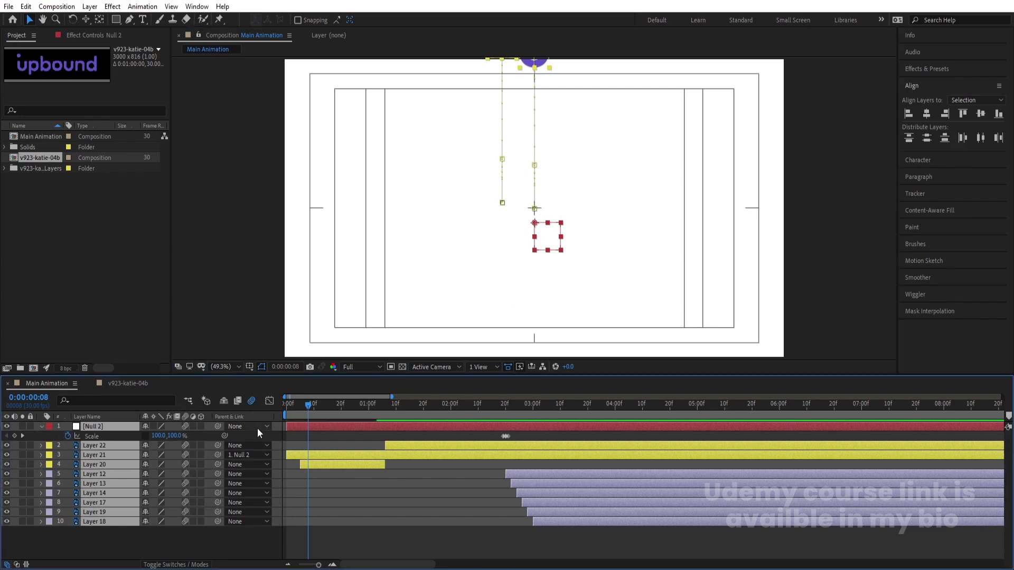
Step: Play back the complete logo animation from the start to review the motion blur and the final upbound wordmark
{"action": "key", "text": "space"}
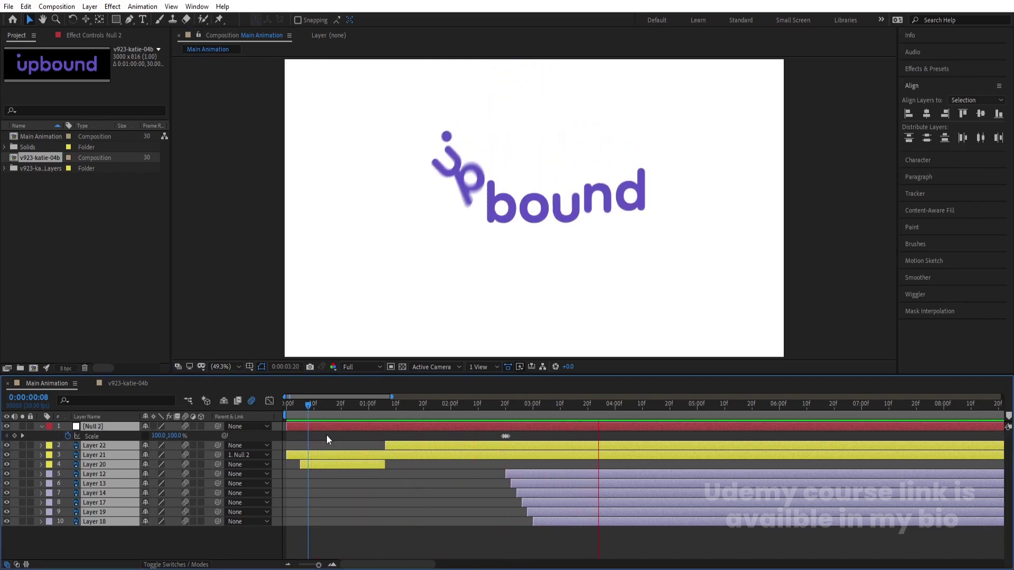
{"action": "left_click", "coordinate": [481, 404]}
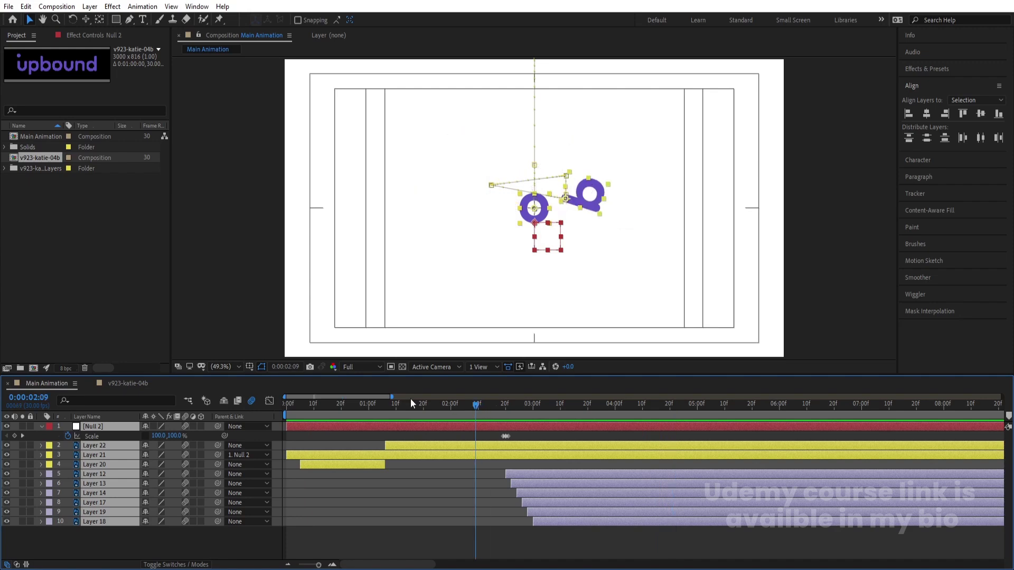
{"action": "key", "text": "Home"}
{"action": "key", "text": "space"}
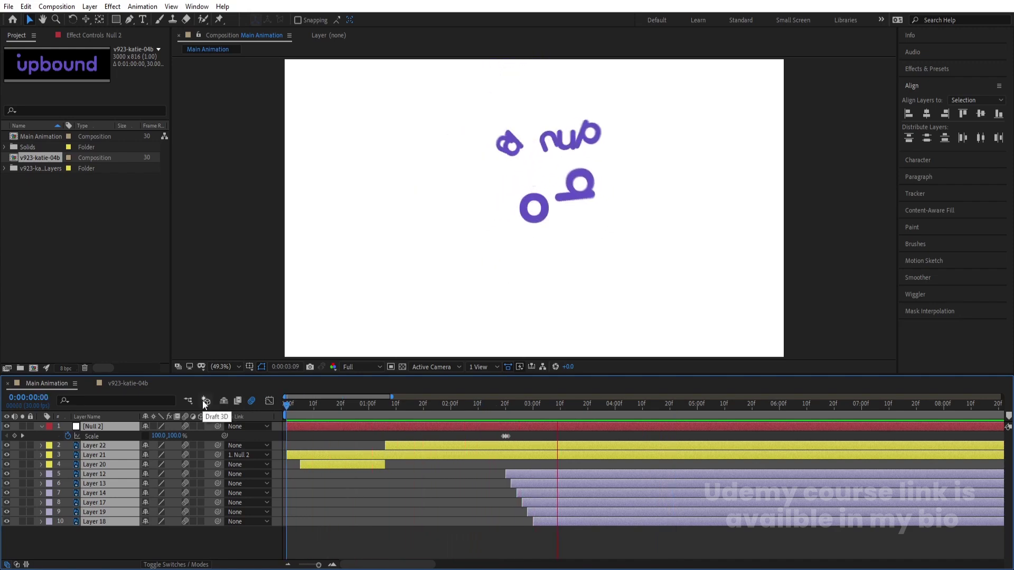
{"action": "key", "text": "space"}
{"action": "key", "text": "space"}
{"action": "key", "text": "space"}
{"action": "key", "text": "space"}
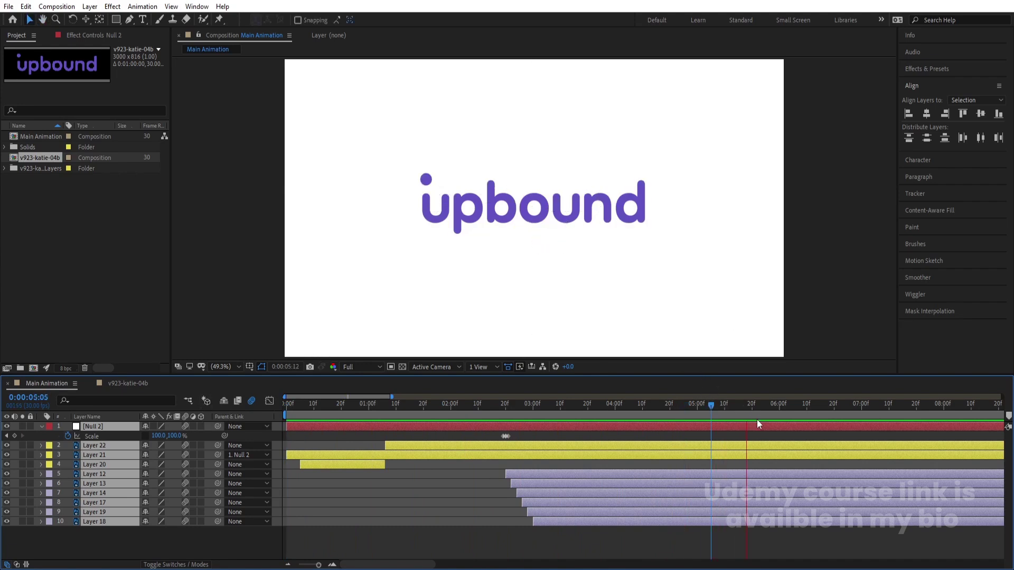
{"action": "key", "text": "space"}
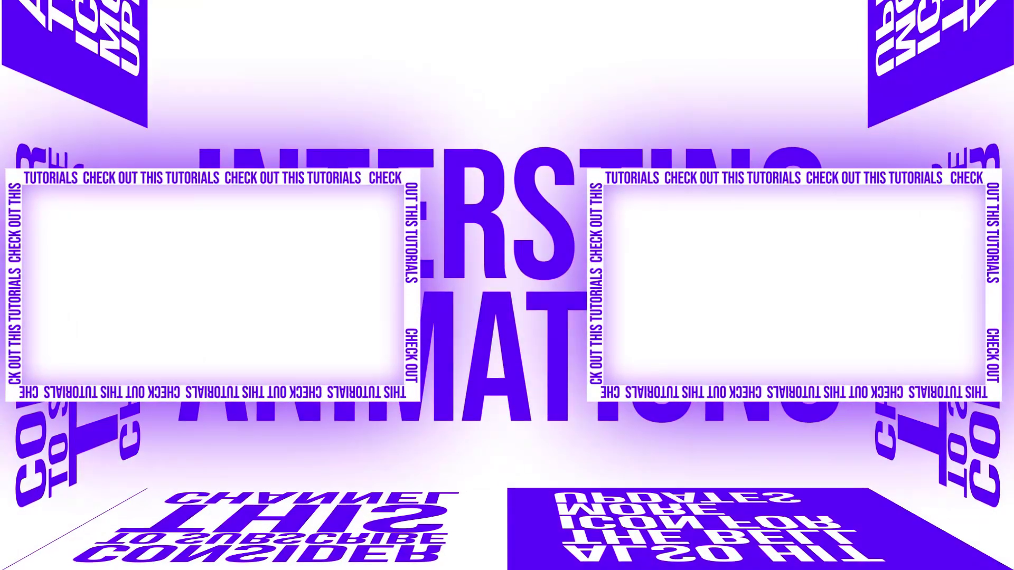